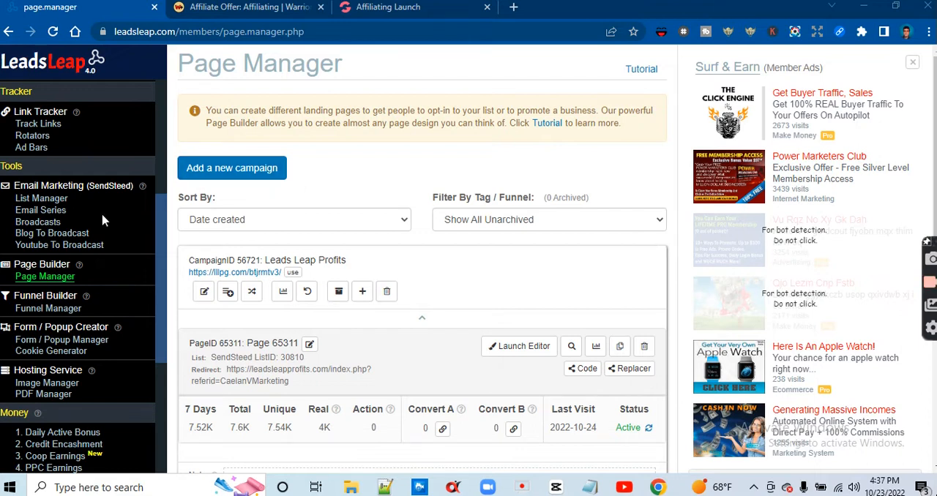
# Add a new campaign named "Affiliating page" in the Page Manager
pyautogui.moveTo(168, 219)
pyautogui.mouseDown()
pyautogui.moveTo(158, 236)
pyautogui.moveTo(158, 205)
pyautogui.mouseUp()
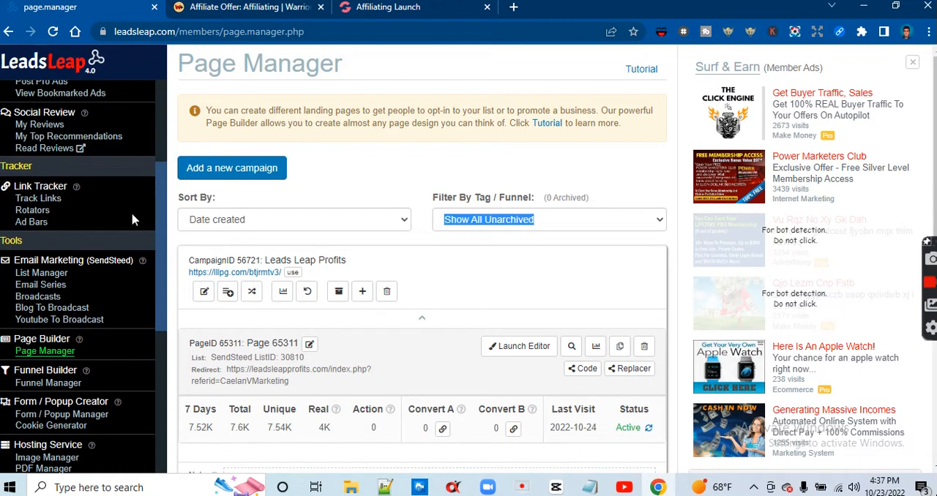
pyautogui.moveTo(162, 306); pyautogui.dragTo(158, 323)
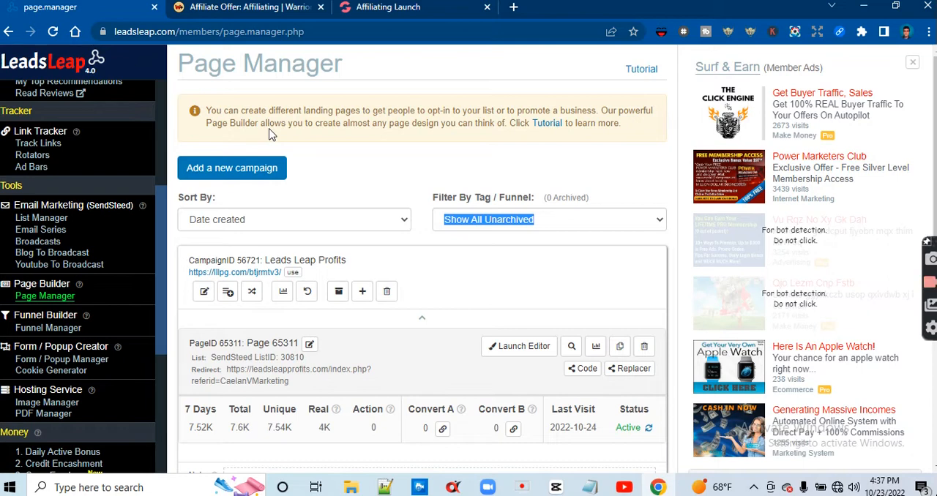
pyautogui.click(260, 169)
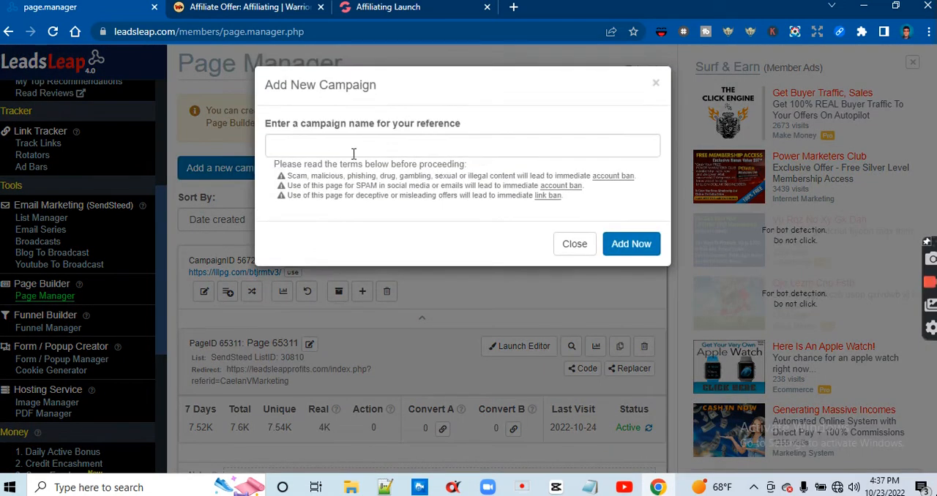
pyautogui.click(375, 145)
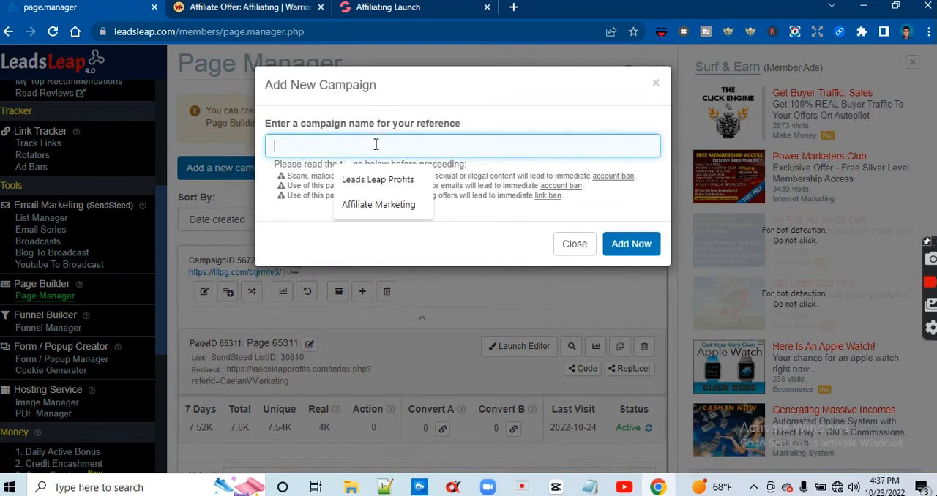
pyautogui.write('aAf')
pyautogui.write('f')
pyautogui.press('BackSpace')
pyautogui.press('BackSpace')
pyautogui.press('BackSpace')
pyautogui.press('BackSpace')
pyautogui.write('Aff')
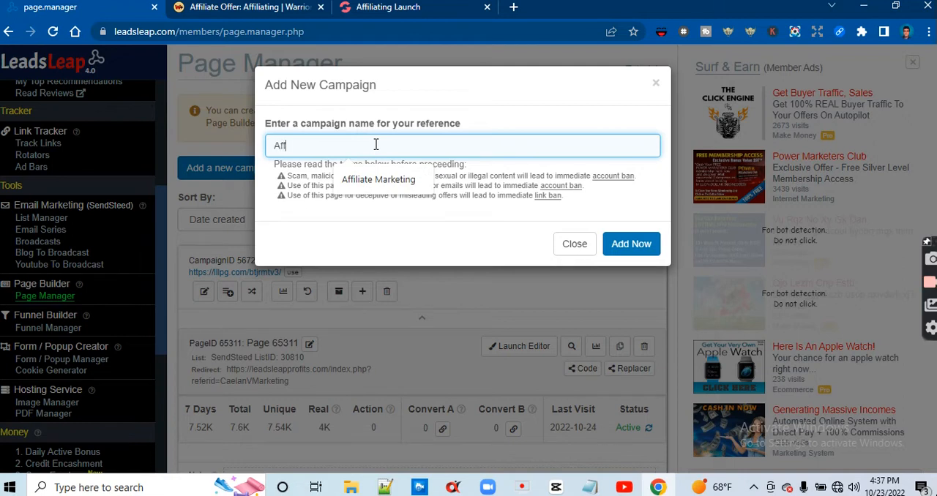
pyautogui.write('iliating page')
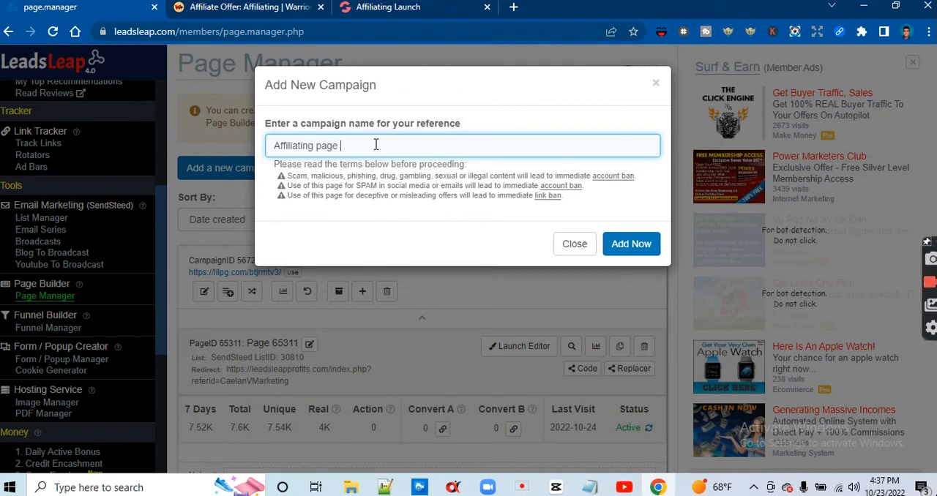
pyautogui.click(622, 244)
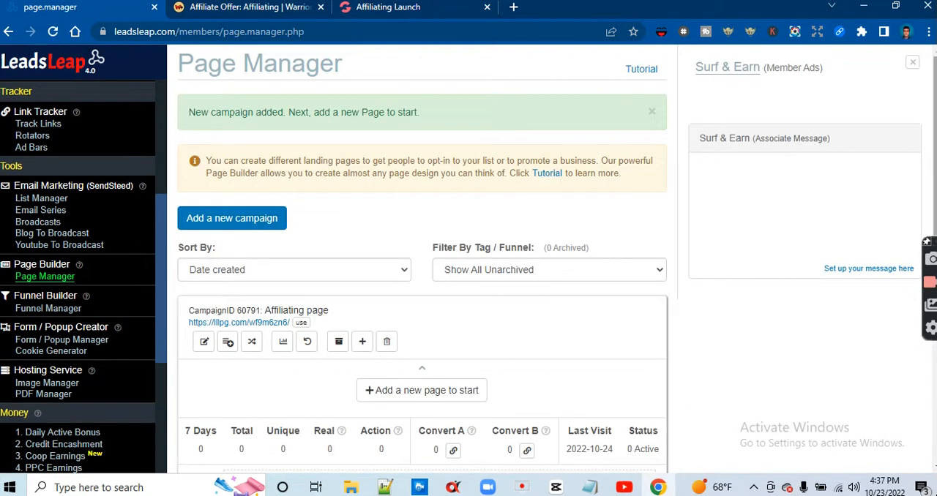
# Add a new page to the "Affiliating page" campaign and launch its editor
pyautogui.scroll(-2, 496, 205)
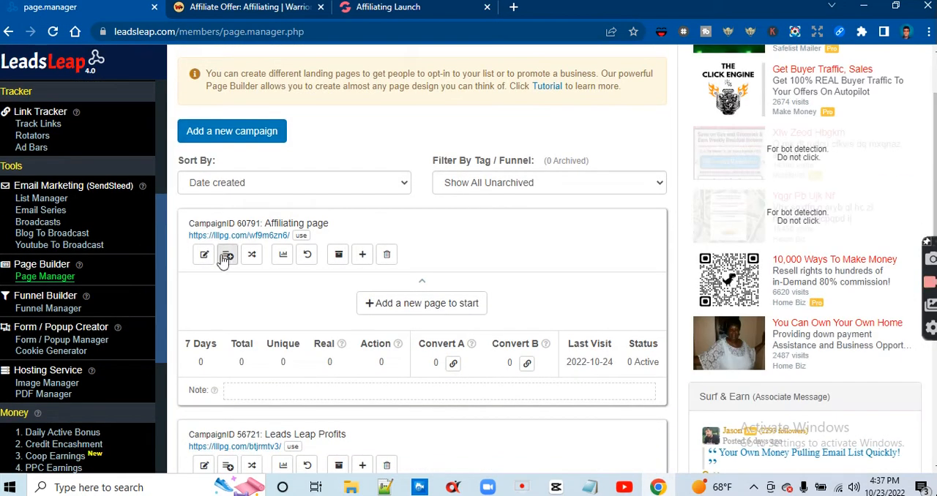
pyautogui.click(362, 304)
pyautogui.click(372, 166)
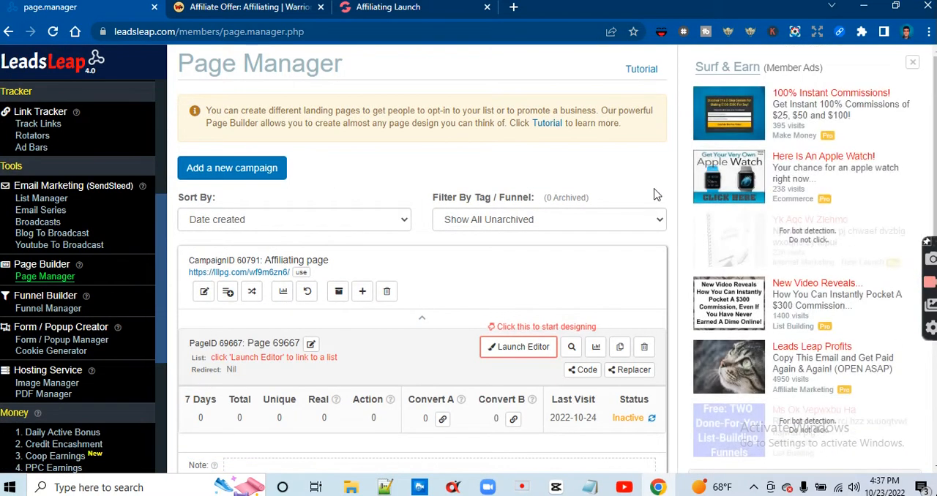
pyautogui.scroll(-2, 564, 222)
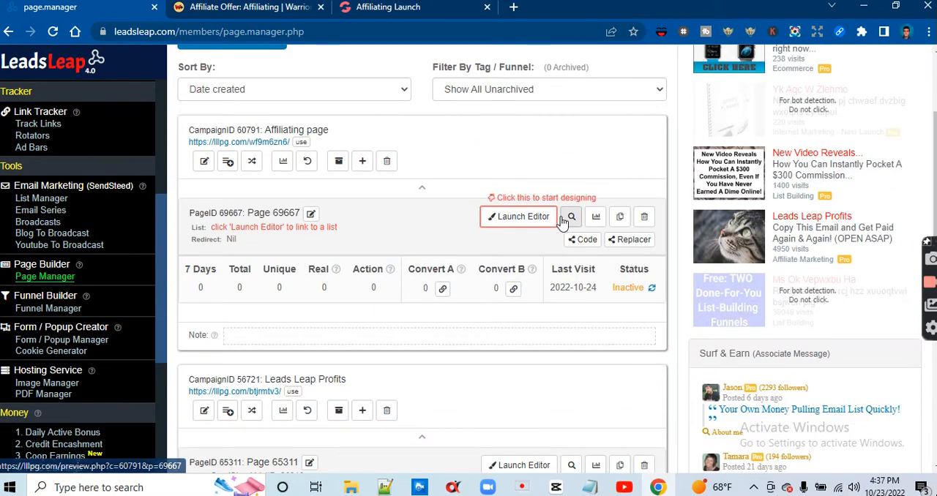
pyautogui.click(513, 218)
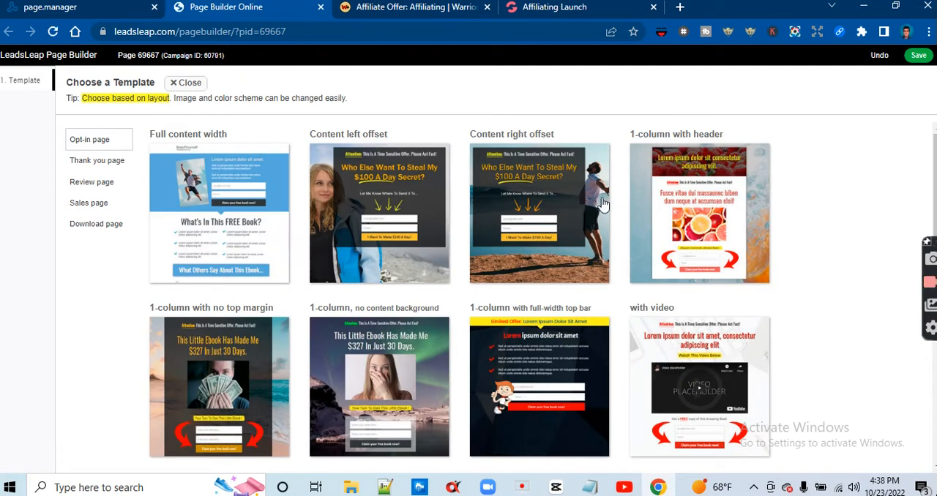
# Choose the "with ad" opt-in page template for the new page
pyautogui.scroll(-1, 469, 293)
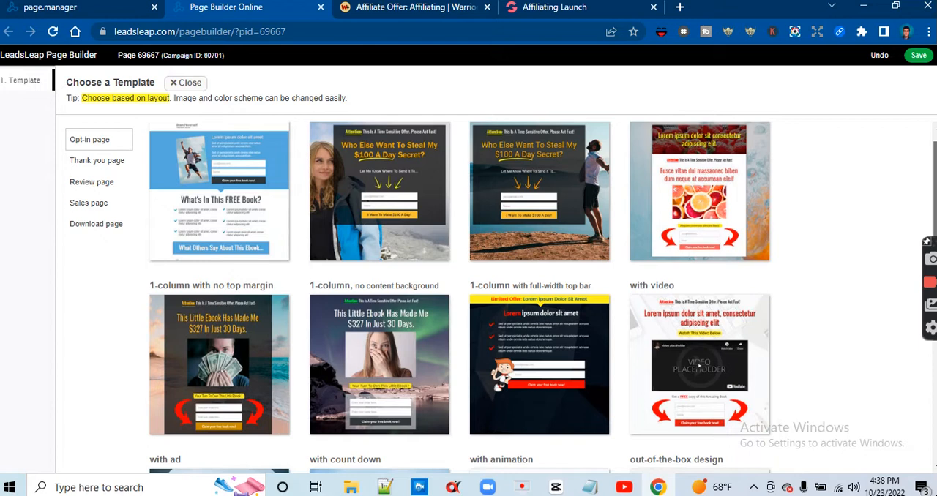
pyautogui.scroll(-3, 929, 213)
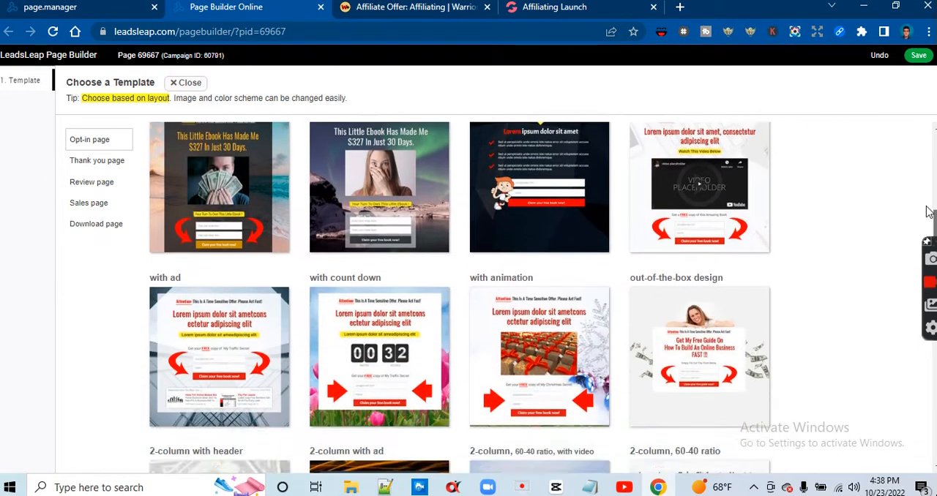
pyautogui.moveTo(929, 213); pyautogui.dragTo(928, 241)
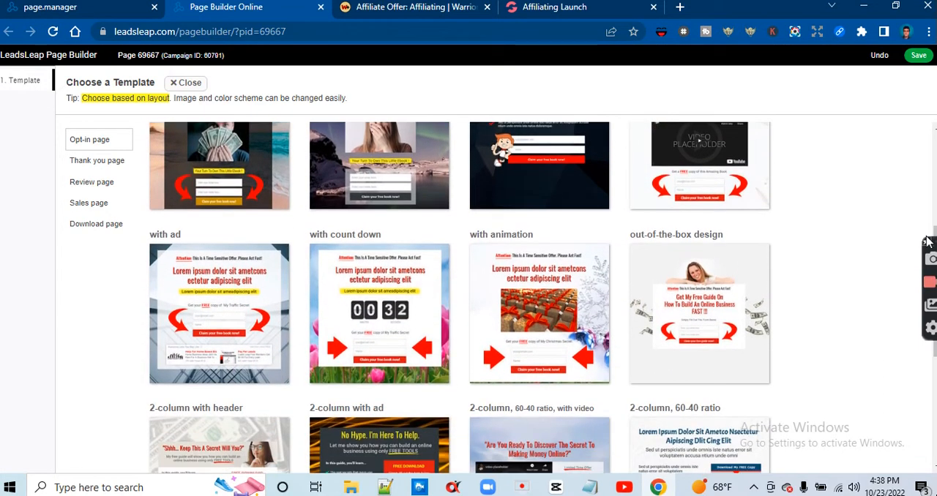
pyautogui.click(185, 324)
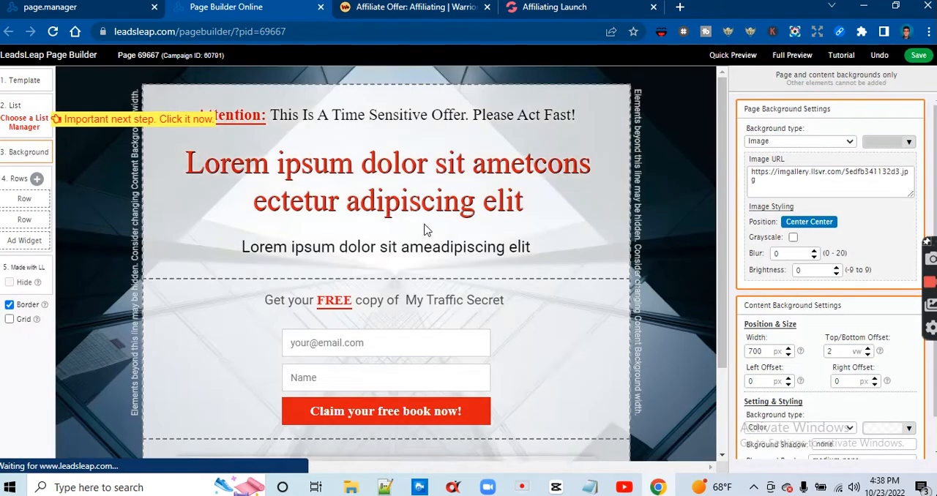
# Delete the Ad Widget row with the "Awesome Links You May Like" block from the page and confirm the deletion
pyautogui.moveTo(936, 191); pyautogui.dragTo(935, 227)
pyautogui.scroll(-2, 723, 240)
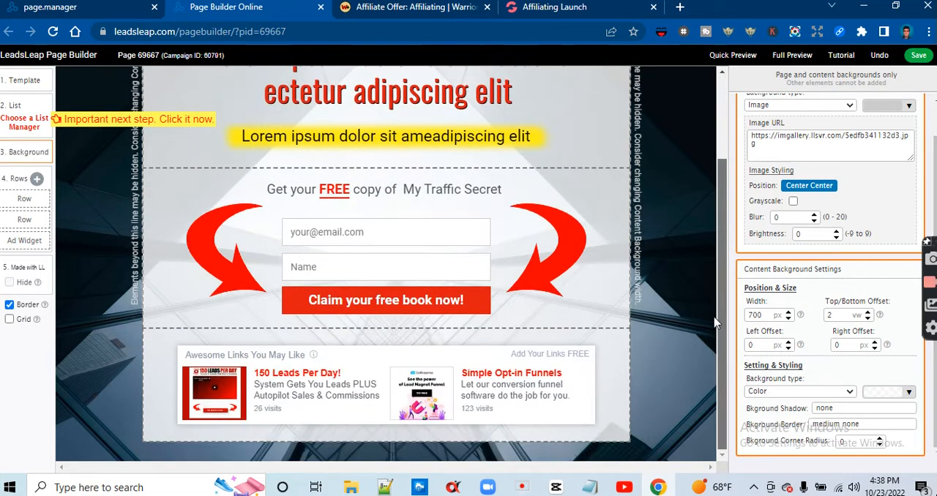
pyautogui.click(603, 352)
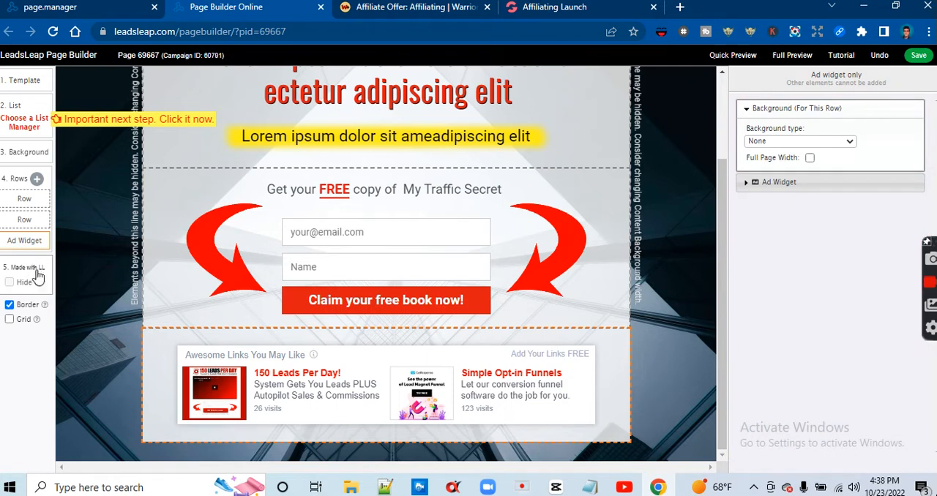
pyautogui.moveTo(36, 243)
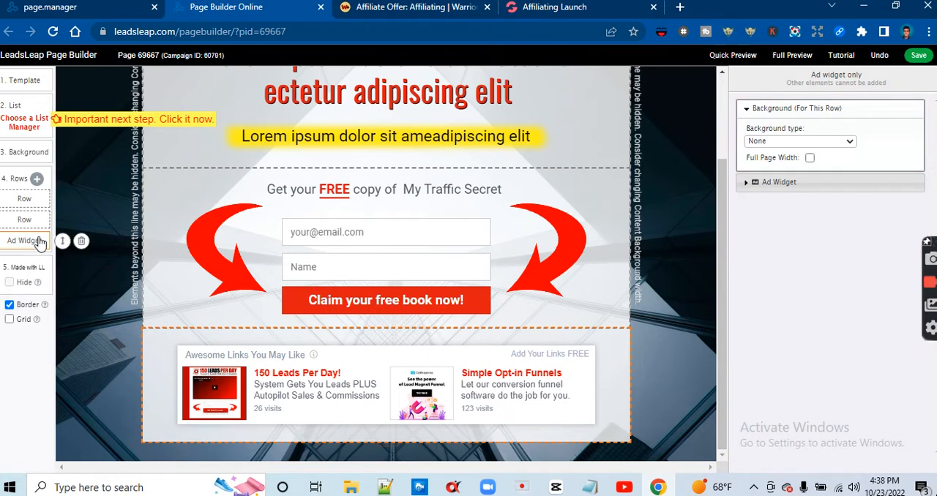
pyautogui.click(81, 241)
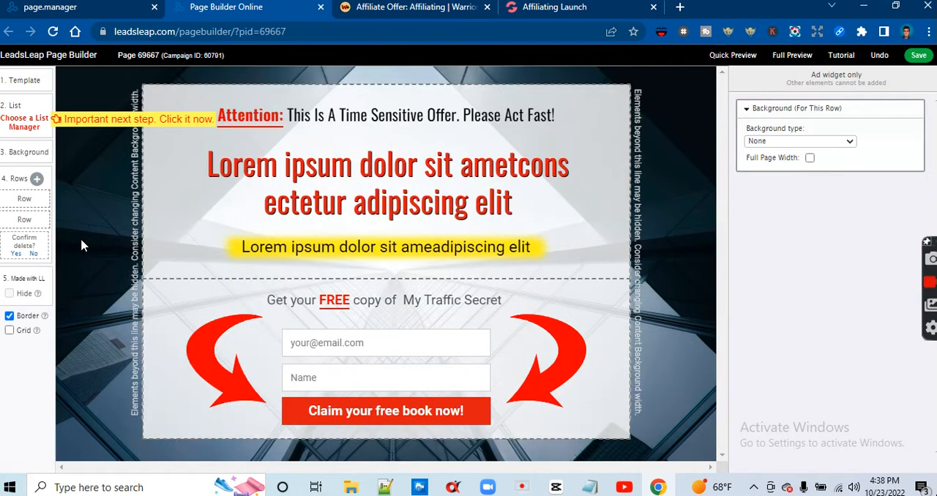
pyautogui.click(15, 253)
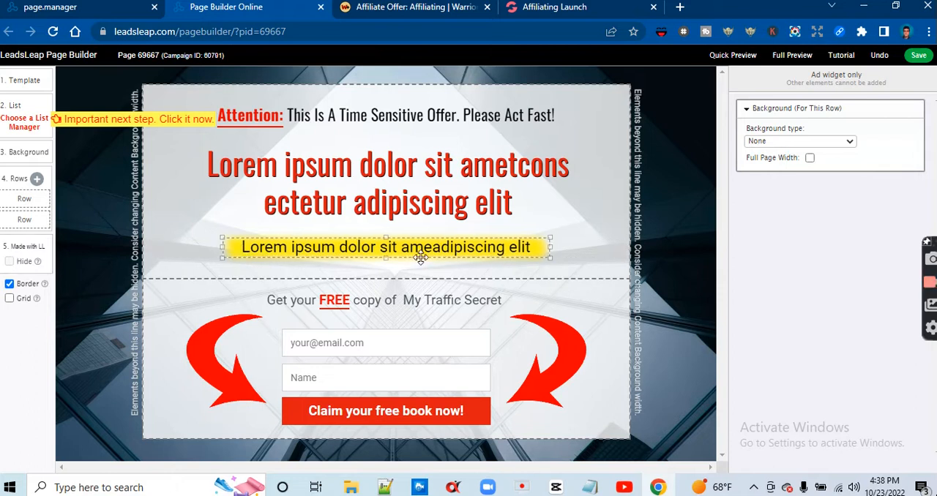
pyautogui.click(26, 123)
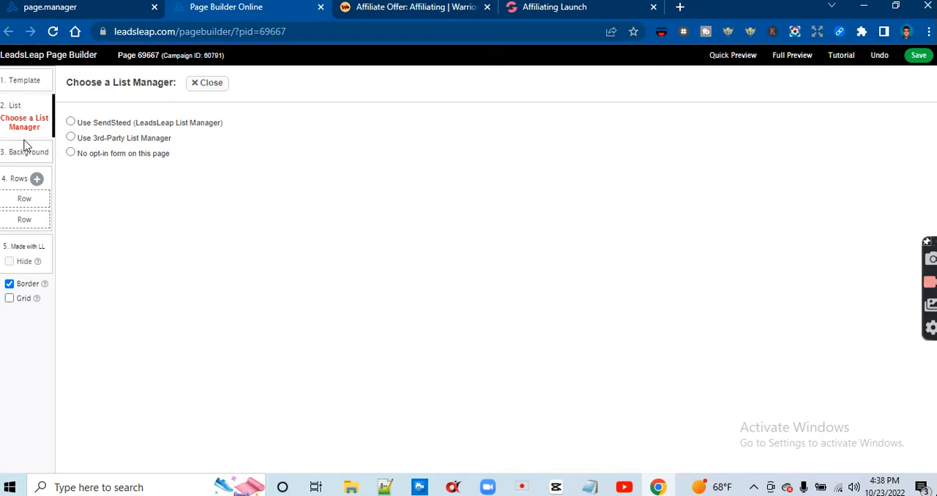
pyautogui.click(33, 88)
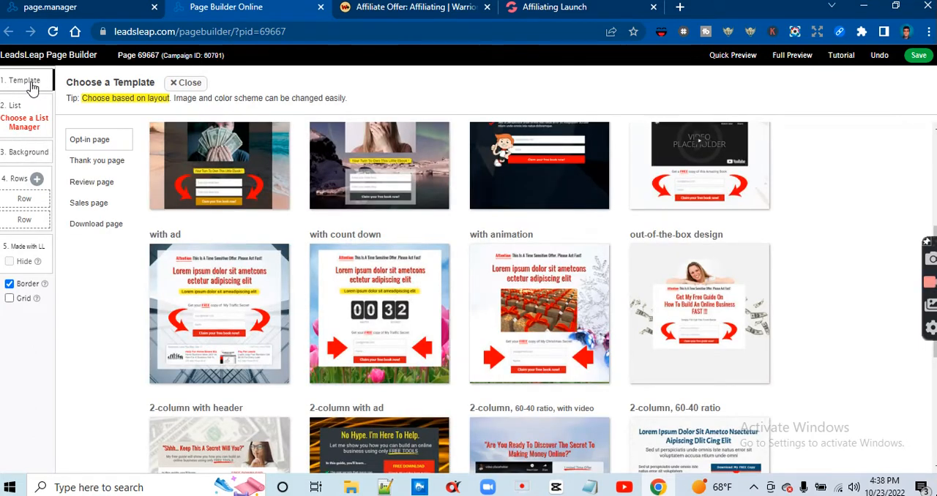
pyautogui.click(24, 122)
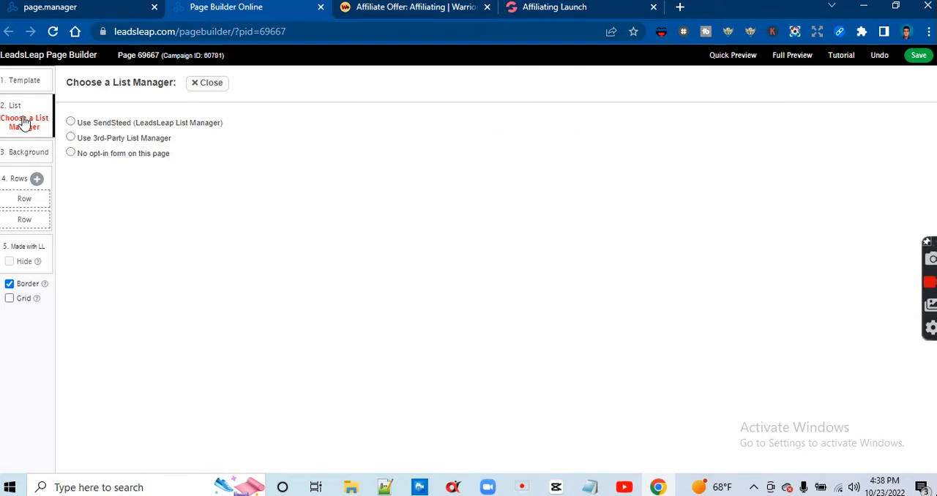
pyautogui.click(196, 84)
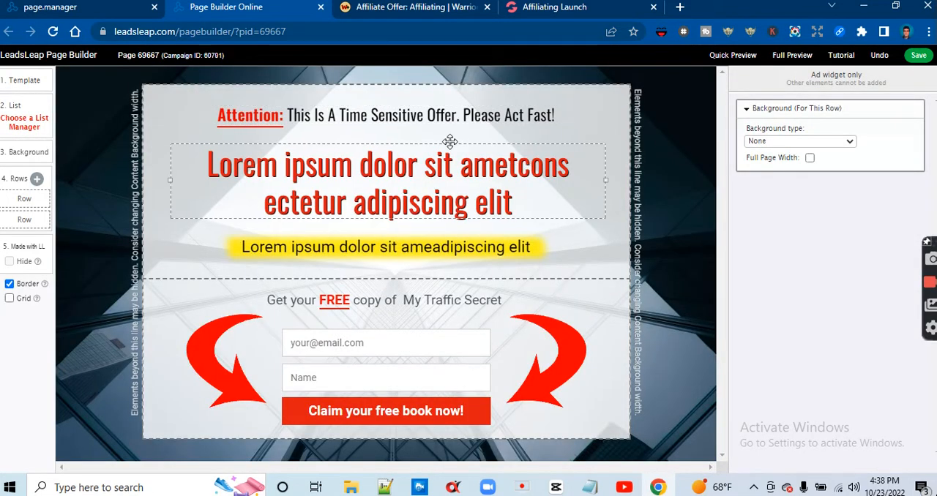
# Check the "Simple Strategy - Profitable Online Business" wording on the Affiliating Launch sales page and return to the page builder
pyautogui.click(533, 15)
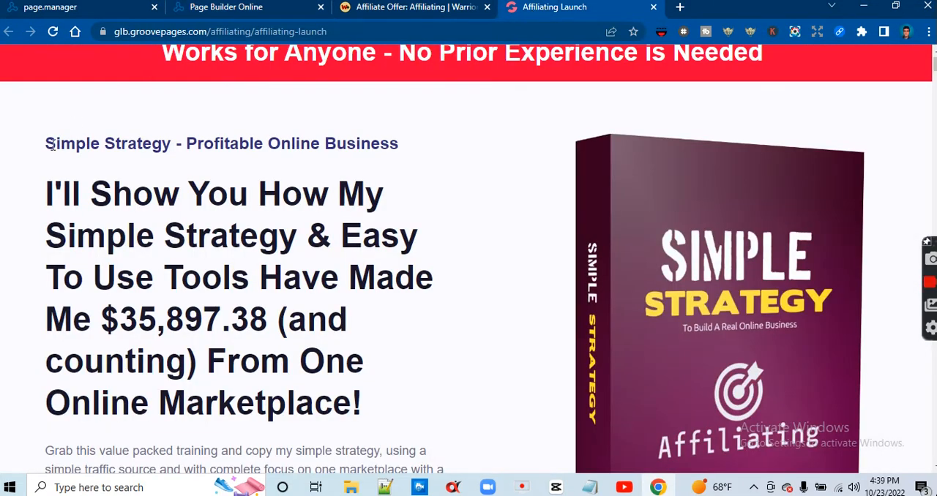
pyautogui.moveTo(46, 142); pyautogui.dragTo(136, 145)
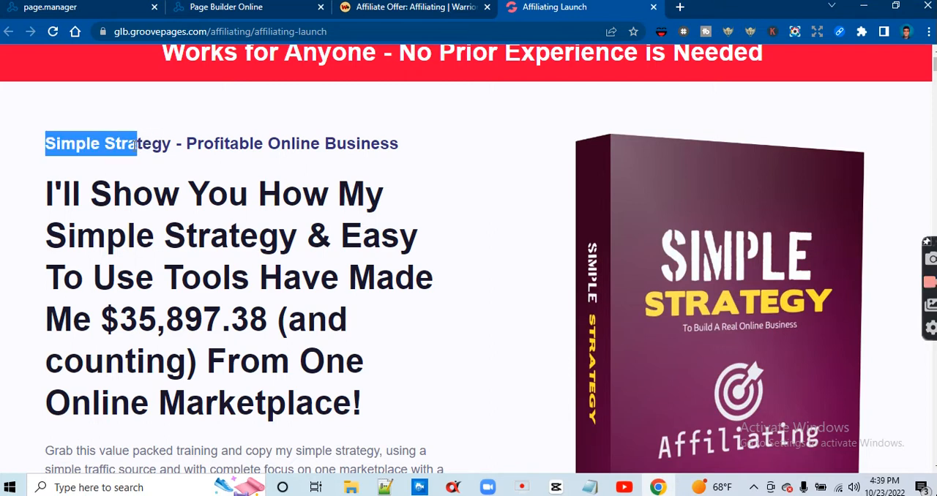
pyautogui.click(134, 146)
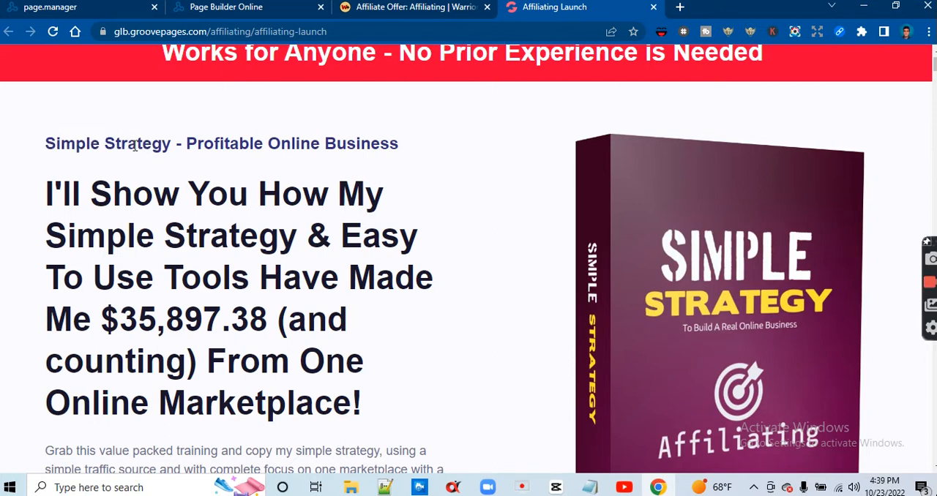
pyautogui.click(102, 17)
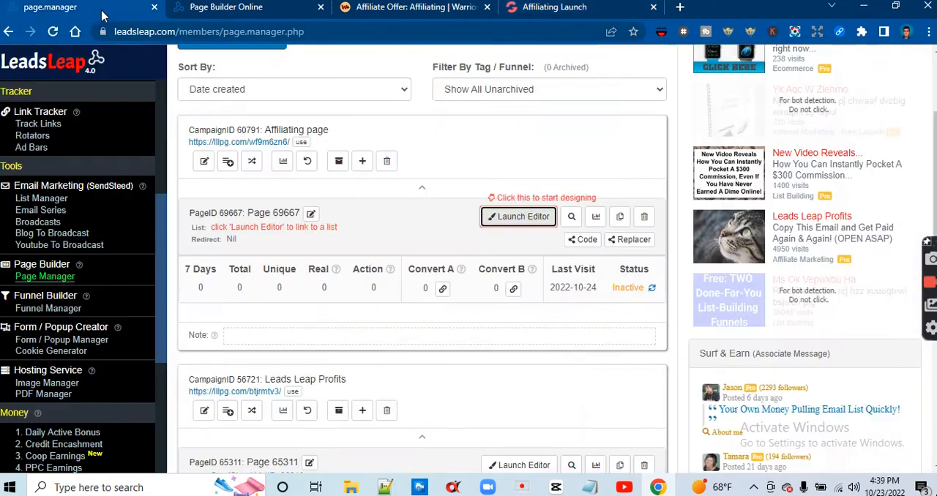
pyautogui.click(256, 9)
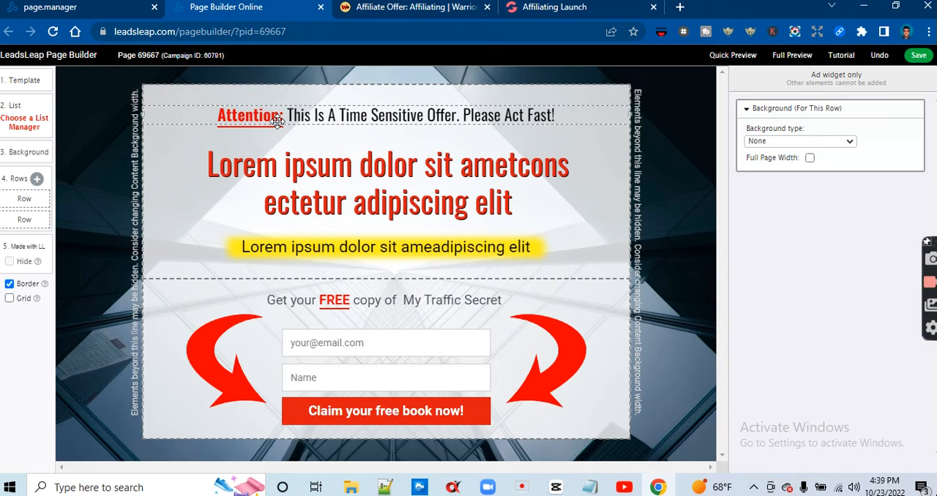
# Replace the word "Attention" at the start of the page's top line with "Simple Strad"
pyautogui.click(318, 115)
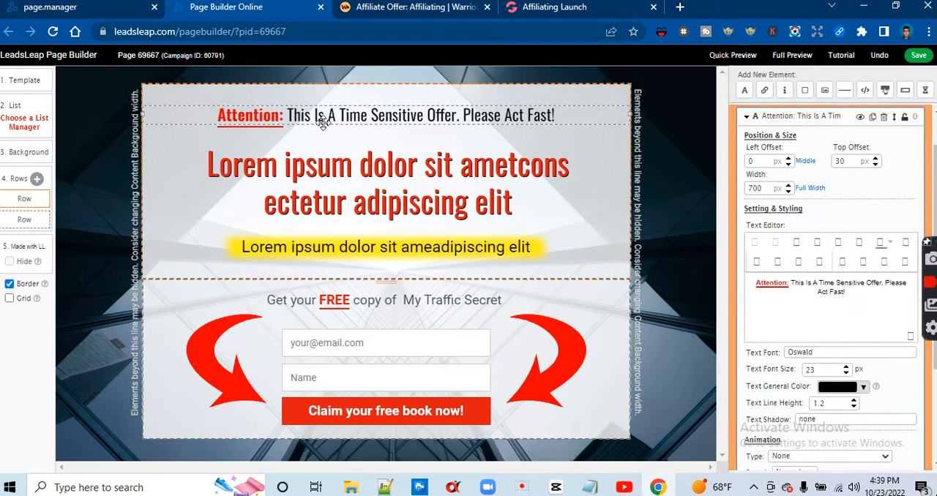
pyautogui.doubleClick(765, 284)
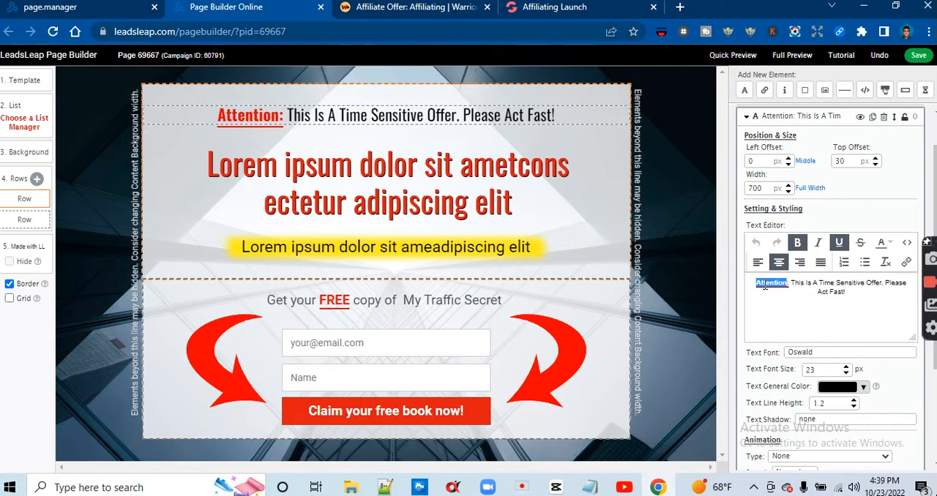
pyautogui.press('BackSpace')
pyautogui.write('Sunok')
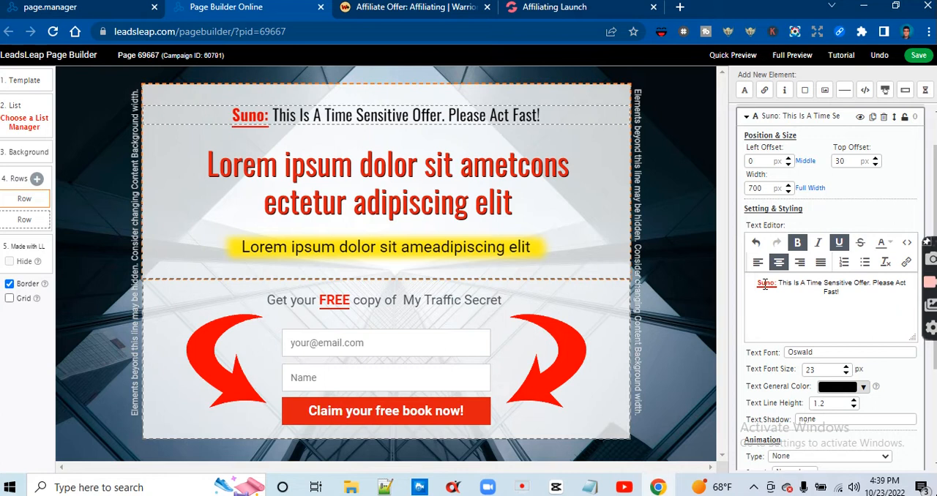
pyautogui.press('BackSpace')
pyautogui.press('BackSpace')
pyautogui.press('BackSpace')
pyautogui.press('BackSpace')
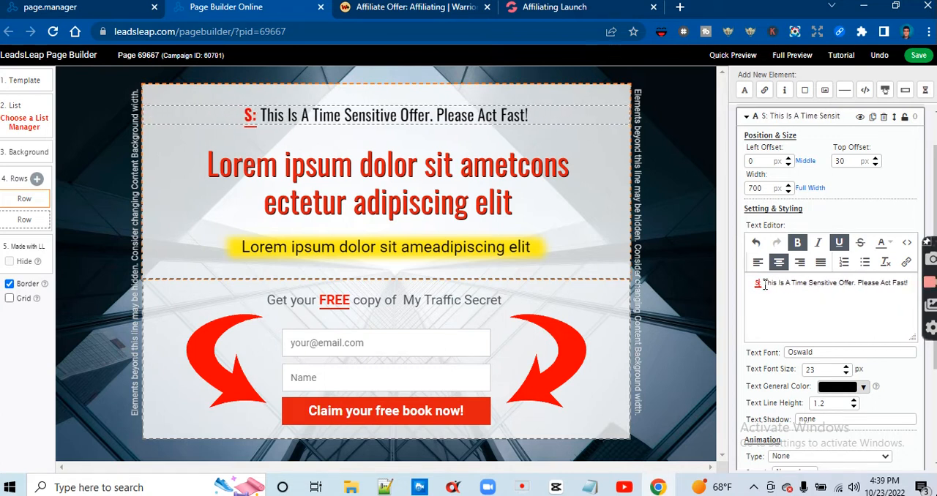
pyautogui.write('un')
pyautogui.press('BackSpace')
pyautogui.press('BackSpace')
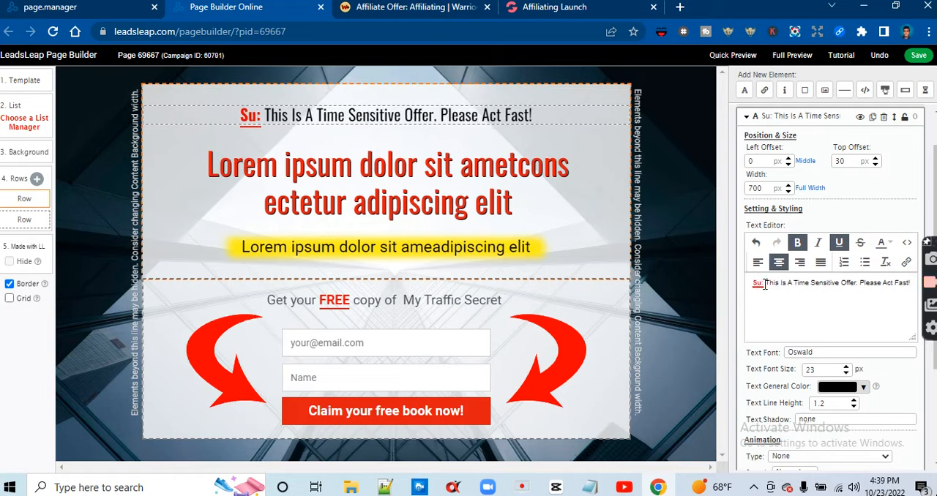
pyautogui.write('imple Strad')
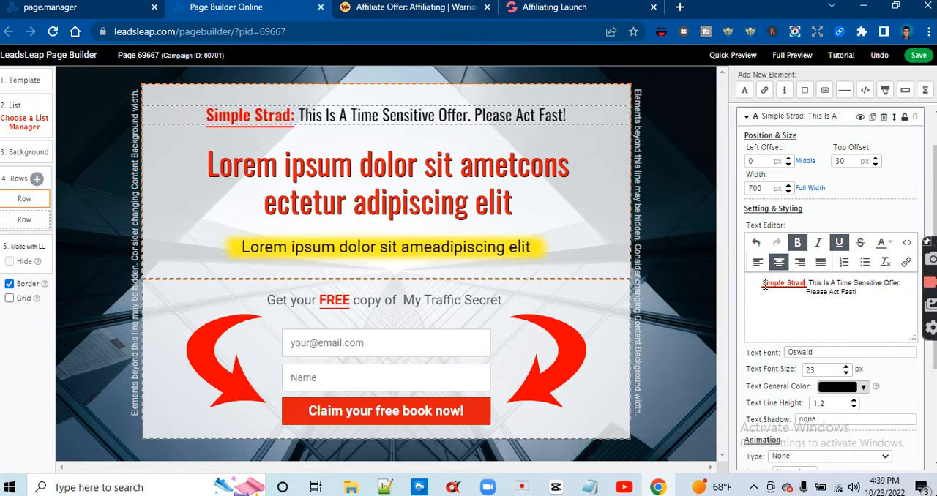
# Check the product name on the Affiliating Launch sales page and correct the top line's red text to "Simple Strategy"
pyautogui.click(560, 7)
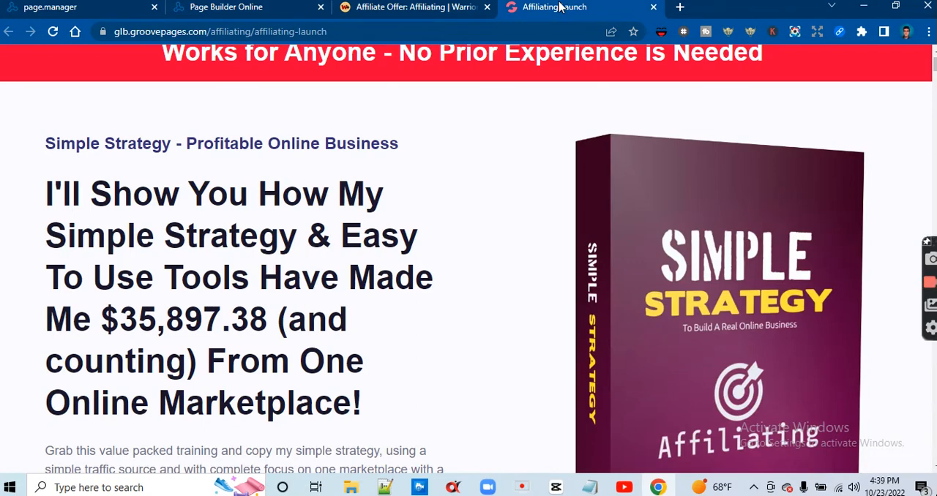
pyautogui.click(82, 13)
pyautogui.click(195, 9)
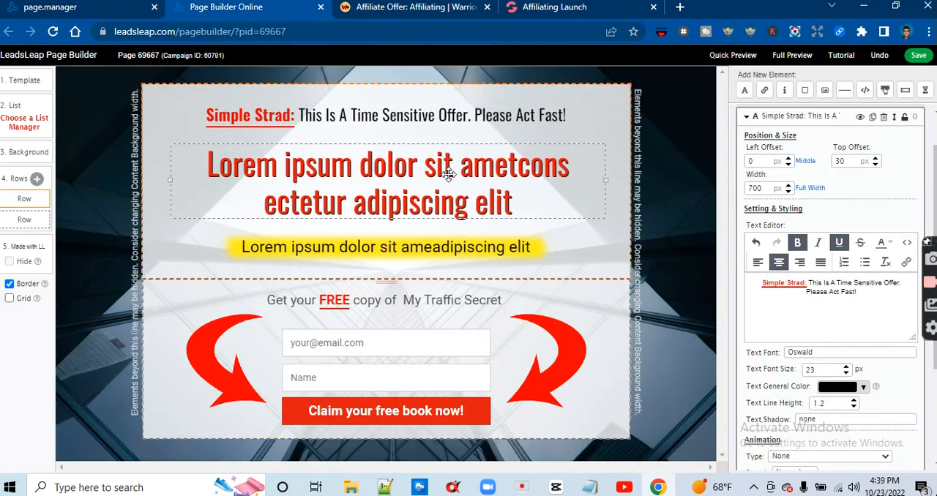
pyautogui.press('BackSpace')
pyautogui.write('t')
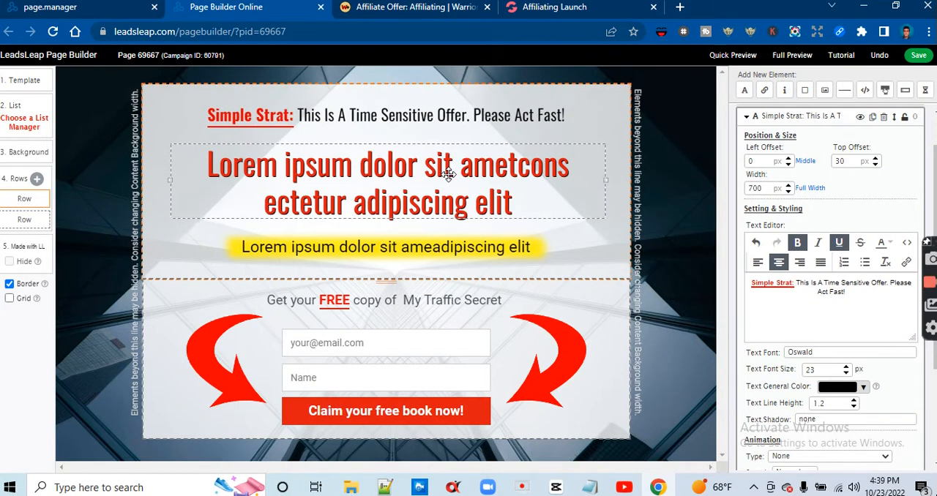
pyautogui.write('egyt')
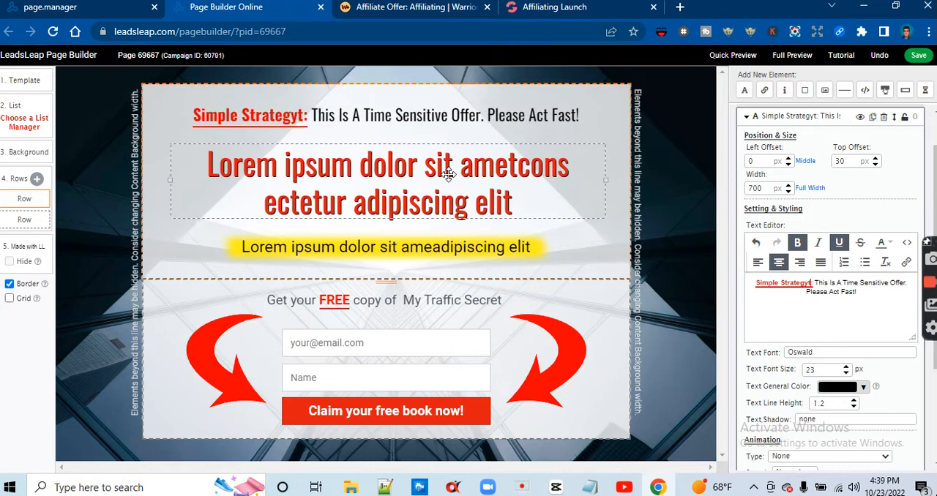
pyautogui.press('BackSpace')
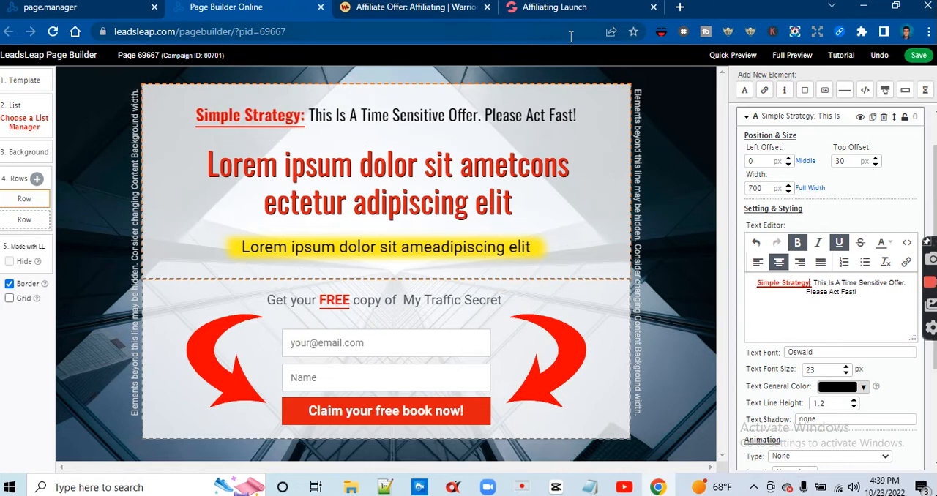
# Compare with the sales page and delete "This Is A Time Sensitive Offer. Please Act Fast!" from the top line
pyautogui.click(566, 8)
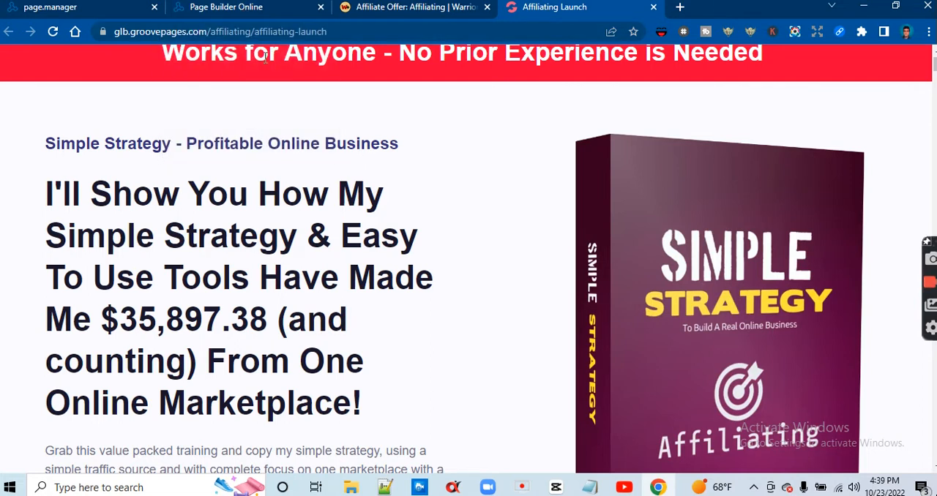
pyautogui.click(275, 21)
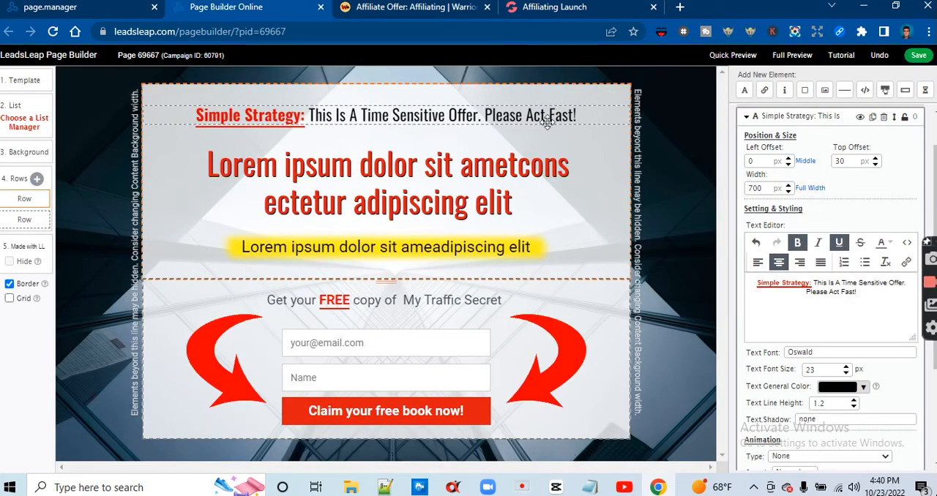
pyautogui.click(874, 291)
pyautogui.press('BackSpace')
pyautogui.press('BackSpace')
pyautogui.press('BackSpace')
pyautogui.press('BackSpace')
pyautogui.press('BackSpace')
pyautogui.press('BackSpace')
pyautogui.press('BackSpace')
pyautogui.press('BackSpace')
pyautogui.press('BackSpace')
pyautogui.press('BackSpace')
pyautogui.press('BackSpace')
pyautogui.press('BackSpace')
pyautogui.press('BackSpace')
pyautogui.press('BackSpace')
pyautogui.press('BackSpace')
pyautogui.press('BackSpace')
pyautogui.press('BackSpace')
pyautogui.press('BackSpace')
pyautogui.press('BackSpace')
pyautogui.press('BackSpace')
pyautogui.press('BackSpace')
pyautogui.press('BackSpace')
pyautogui.press('BackSpace')
pyautogui.press('BackSpace')
pyautogui.press('BackSpace')
pyautogui.press('BackSpace')
pyautogui.press('BackSpace')
pyautogui.press('BackSpace')
pyautogui.press('BackSpace')
pyautogui.press('BackSpace')
pyautogui.press('BackSpace')
pyautogui.press('BackSpace')
pyautogui.press('BackSpace')
pyautogui.press('BackSpace')
pyautogui.press('BackSpace')
pyautogui.press('BackSpace')
pyautogui.press('BackSpace')
pyautogui.press('BackSpace')
pyautogui.press('BackSpace')
pyautogui.press('BackSpace')
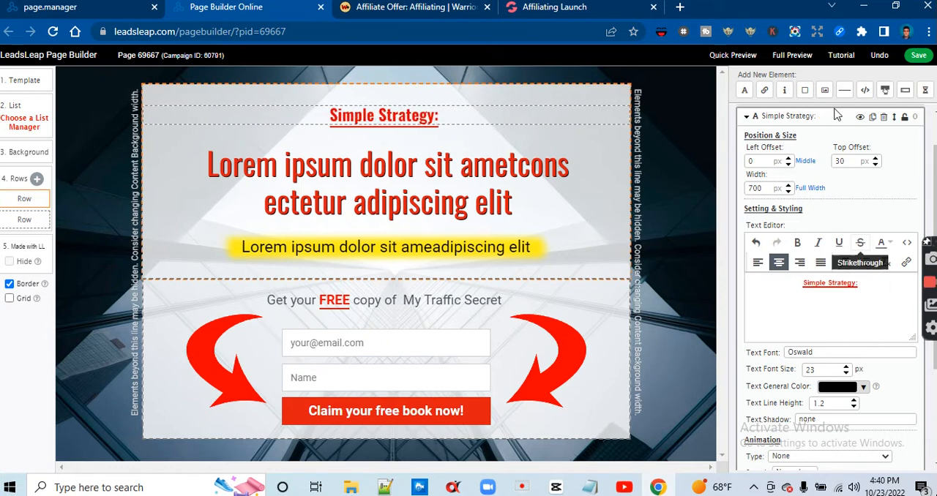
# Recheck the tagline on the sales page and add "Profitable Online Business" after "Simple Strategy:" in the top line
pyautogui.click(590, 12)
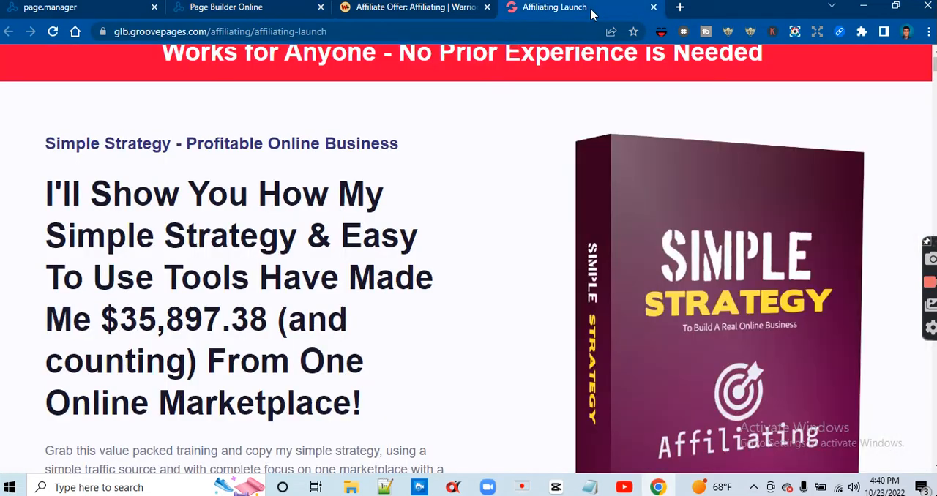
pyautogui.click(112, 13)
pyautogui.click(179, 8)
pyautogui.write('Profti')
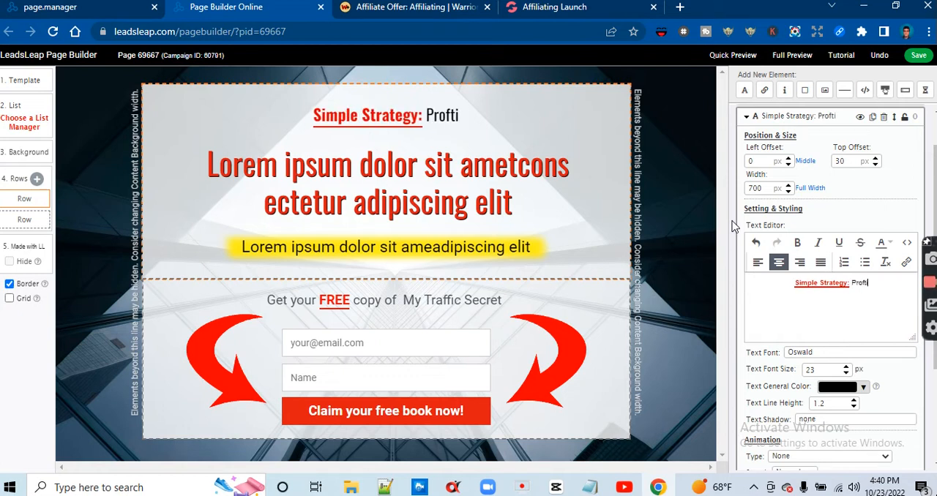
pyautogui.press('BackSpace')
pyautogui.press('BackSpace')
pyautogui.write('itable')
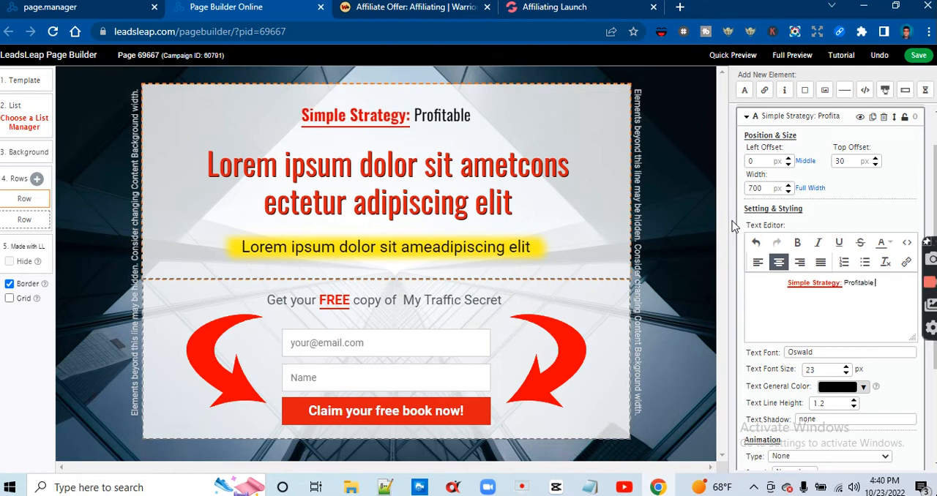
pyautogui.write(' Online')
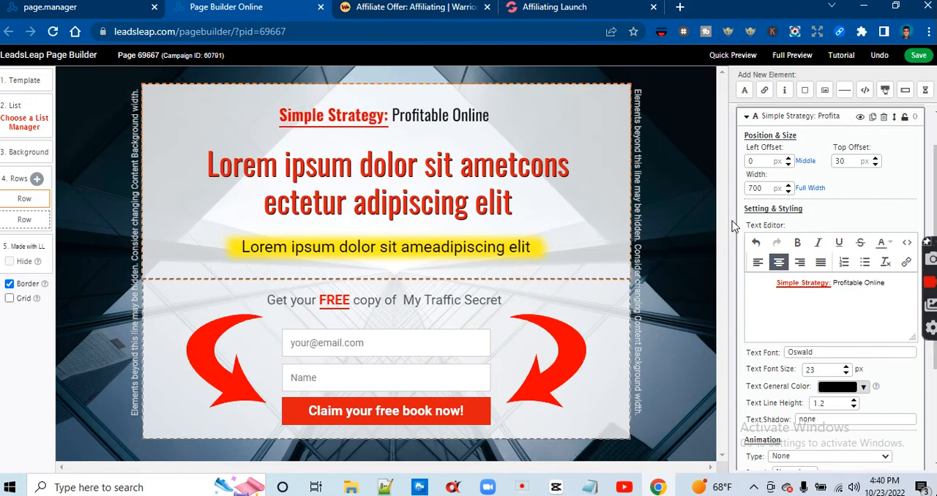
pyautogui.write(' Busi')
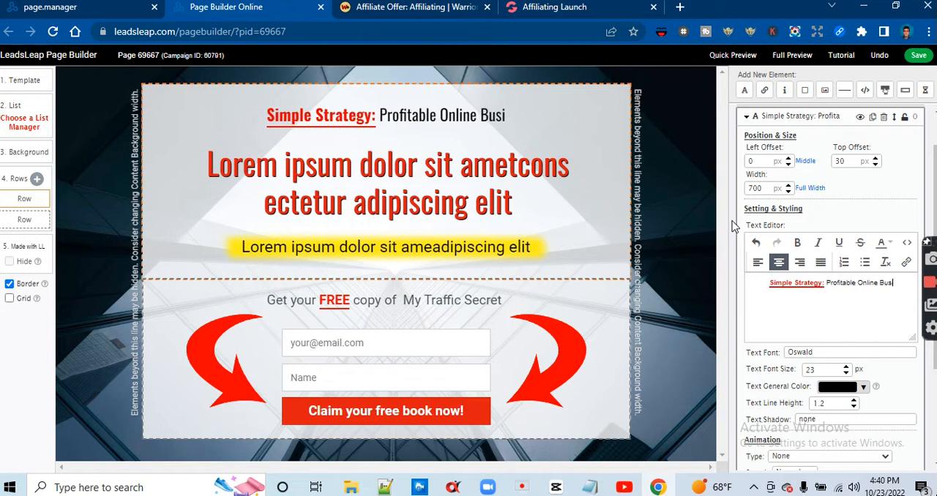
pyautogui.write('ness')
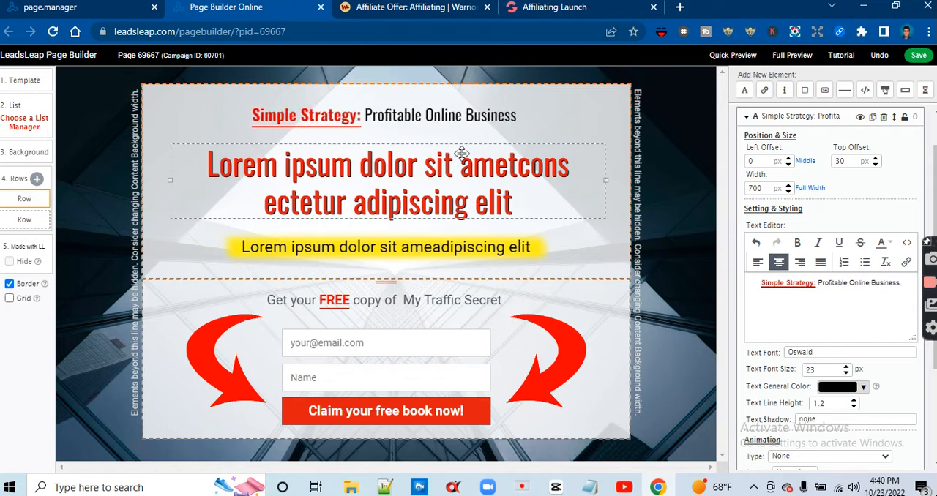
# Select the large red placeholder headline for editing and read the main headline on the Affiliating Launch sales page
pyautogui.click(477, 176)
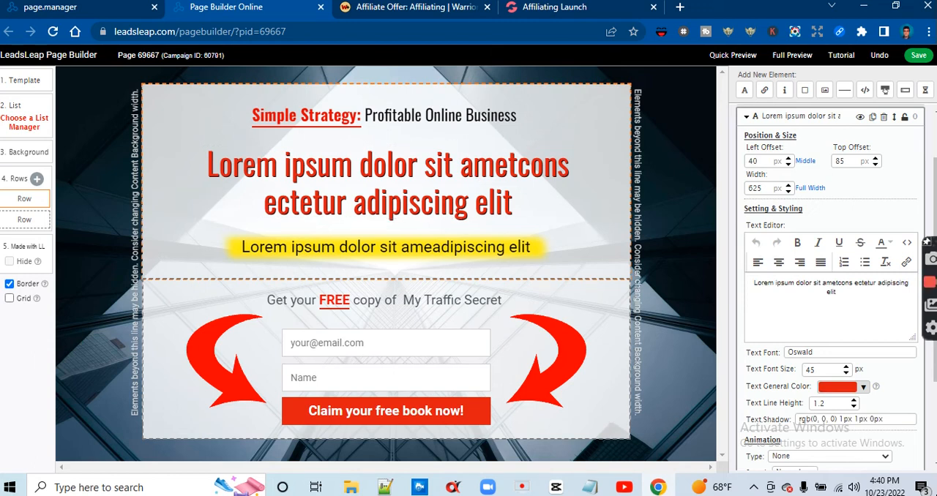
pyautogui.click(896, 6)
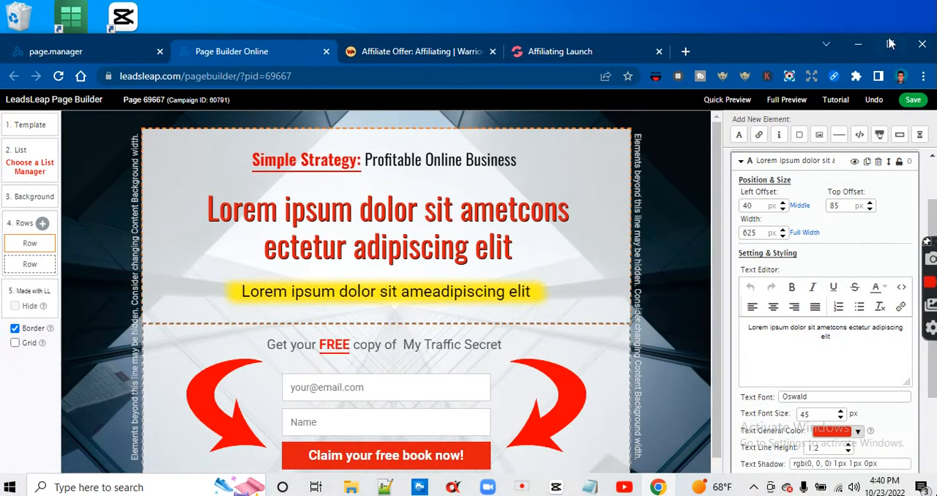
pyautogui.click(891, 41)
pyautogui.click(590, 8)
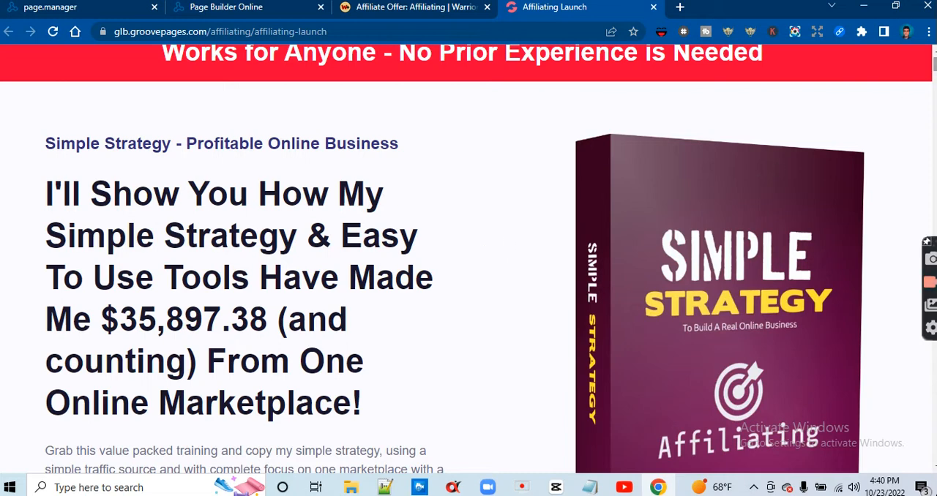
pyautogui.scroll(-1, 483, 253)
pyautogui.scroll(1, 484, 253)
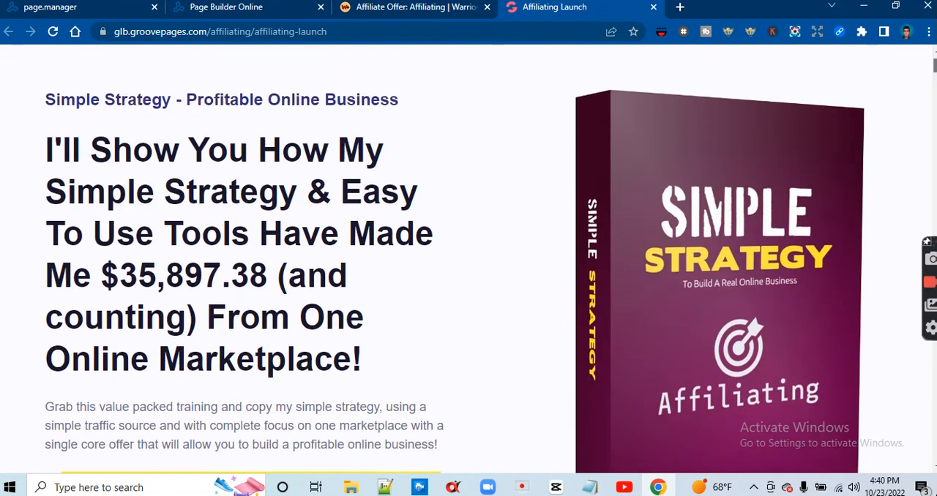
pyautogui.scroll(-1, 483, 253)
pyautogui.scroll(2, 483, 253)
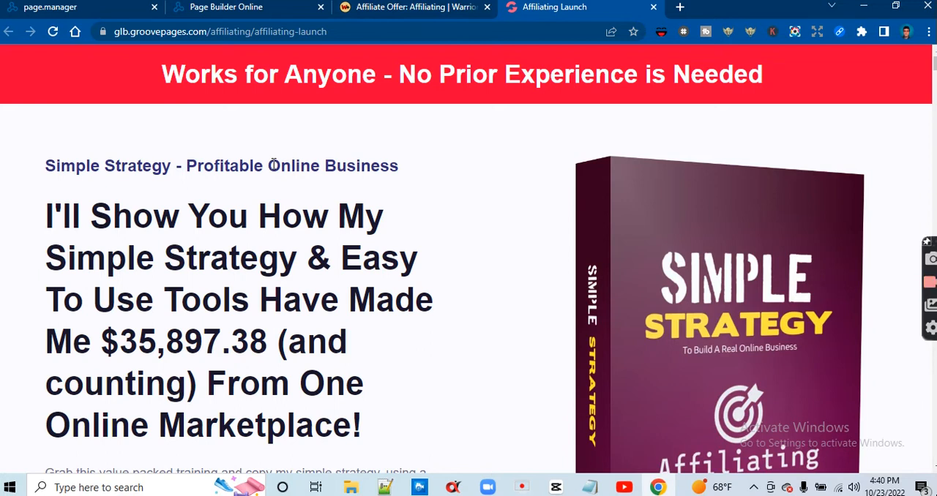
pyautogui.click(253, 9)
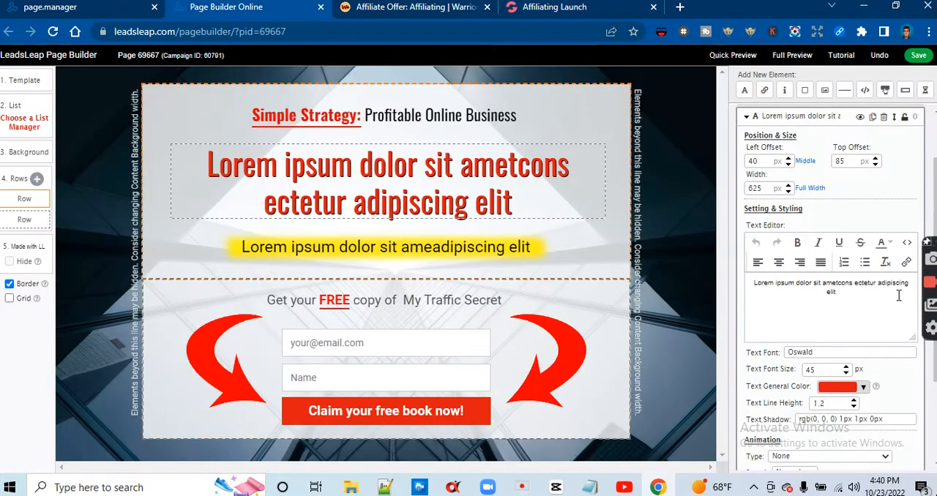
# Replace the red headline's placeholder text with "I'll Show You How My"
pyautogui.hotkey('ctrl', 'a')
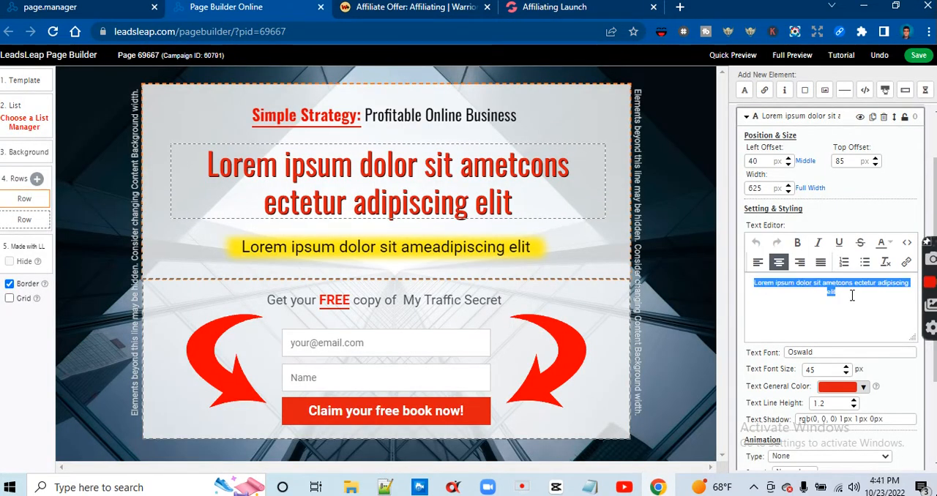
pyautogui.press('BackSpace')
pyautogui.write('III')
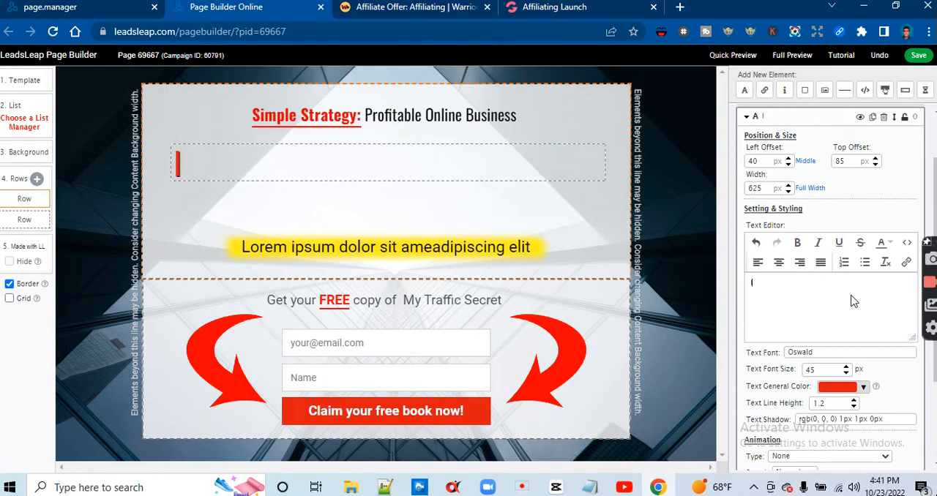
pyautogui.press('BackSpace')
pyautogui.press('BackSpace')
pyautogui.write("'ll s")
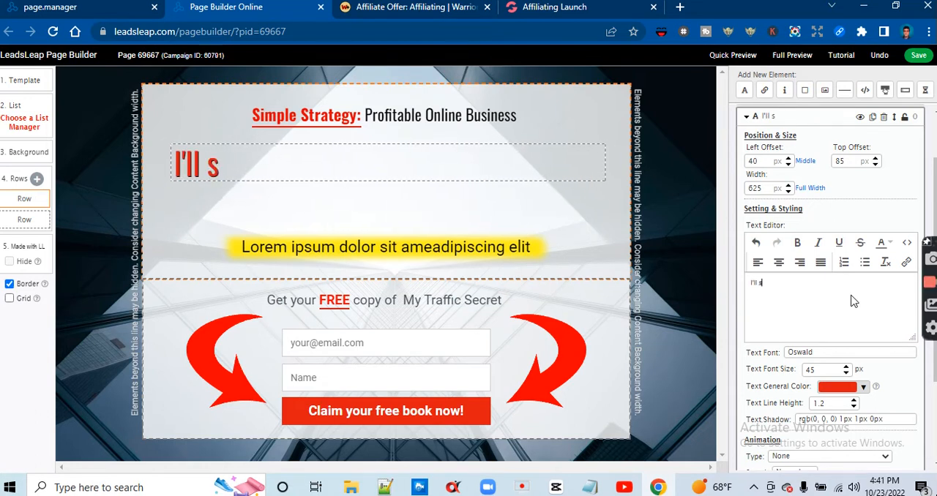
pyautogui.press('BackSpace')
pyautogui.press('BackSpace')
pyautogui.write('Show you')
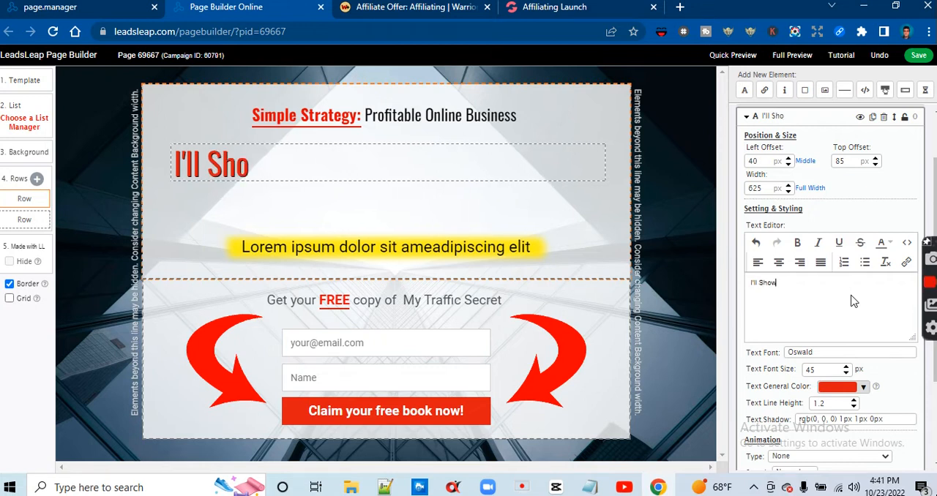
pyautogui.press('BackSpace')
pyautogui.press('BackSpace')
pyautogui.press('BackSpace')
pyautogui.write('Y')
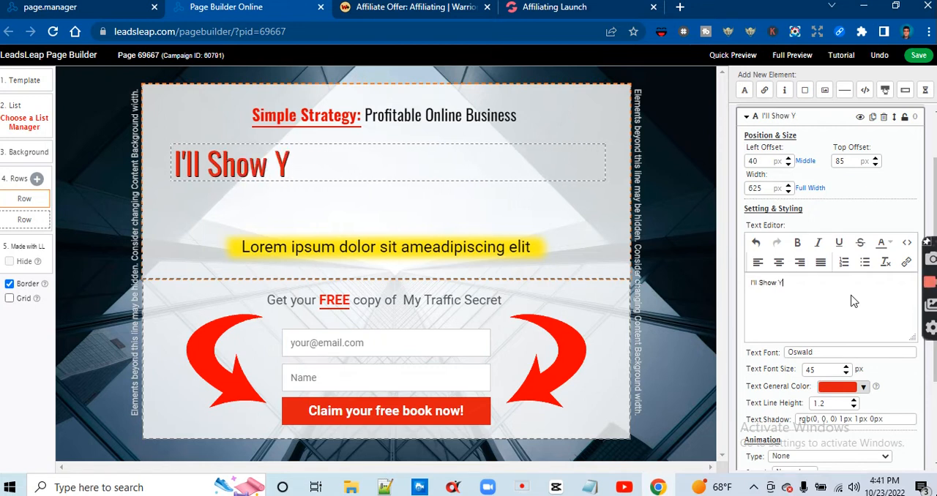
pyautogui.write('ou How My')
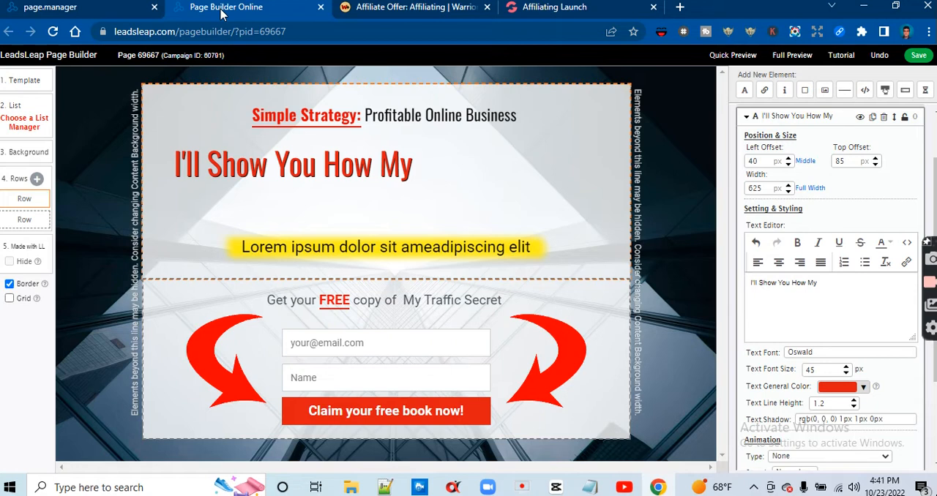
# Recheck the sales page headline and add "Simple Strategy" after "I'll Show You How My" in the red headline
pyautogui.click(540, 8)
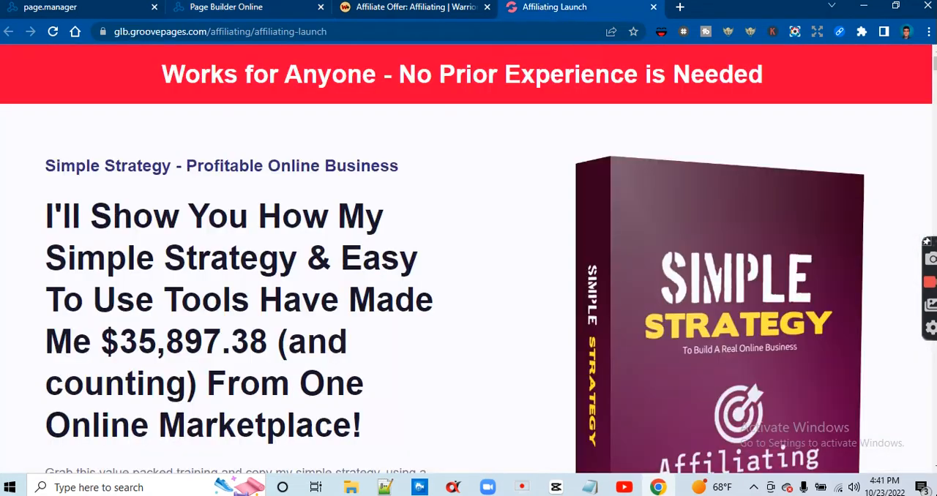
pyautogui.click(212, 9)
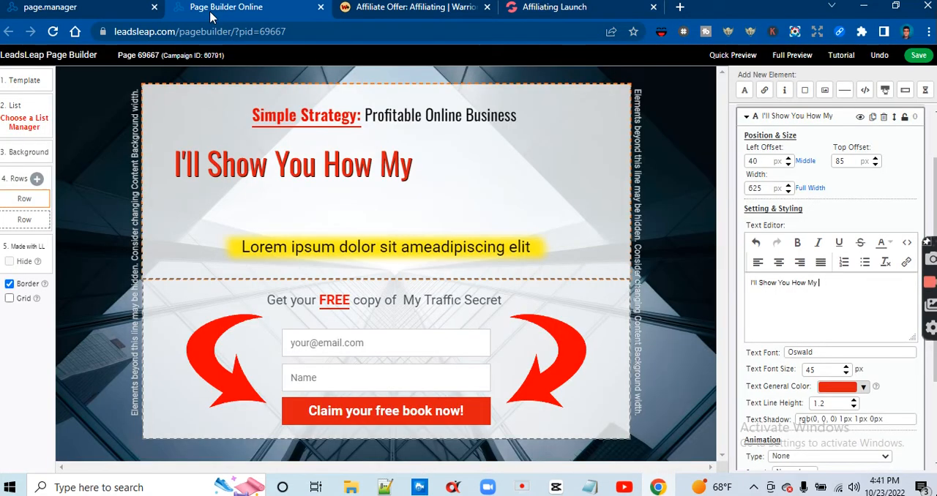
pyautogui.write('S')
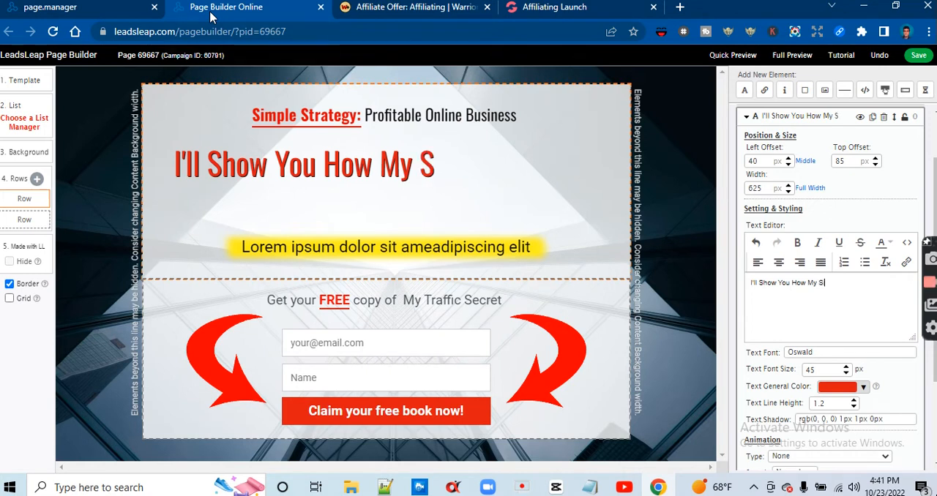
pyautogui.write('imple Stra')
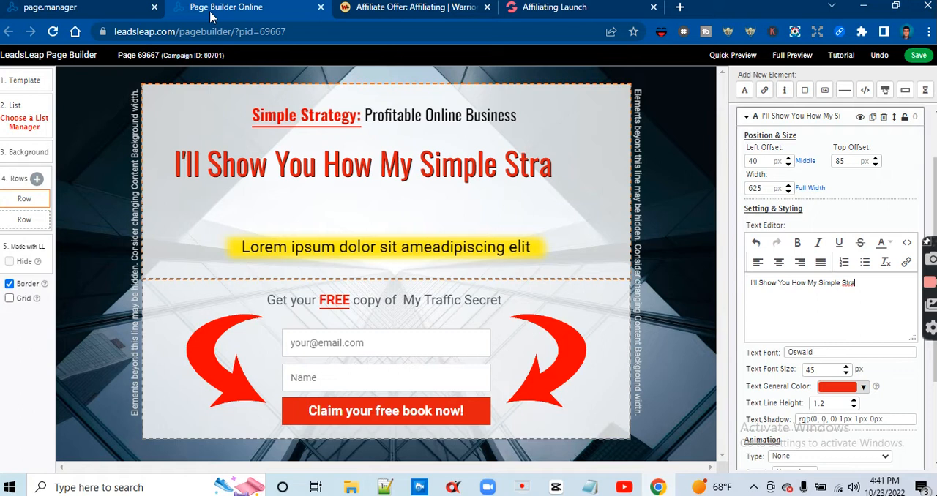
pyautogui.write('tegy')
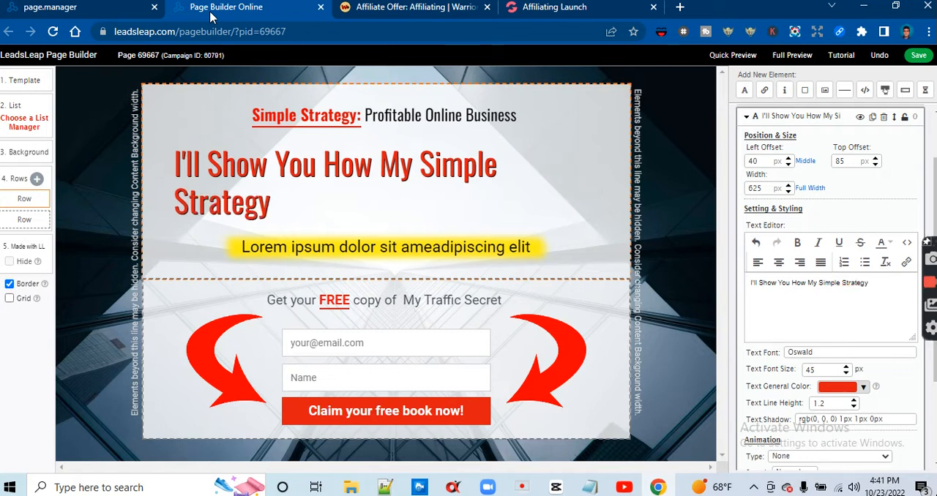
# Compare with the sales page and continue the red headline with "& Easy"
pyautogui.click(544, 8)
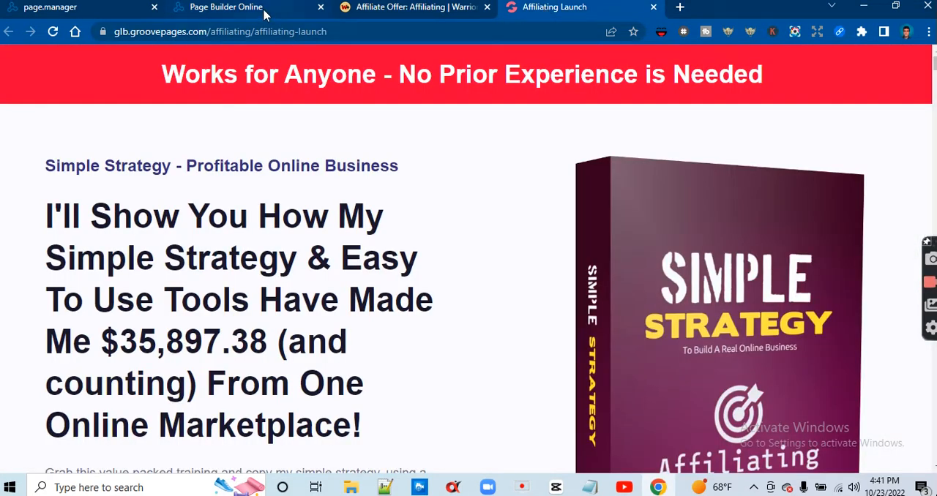
pyautogui.click(265, 11)
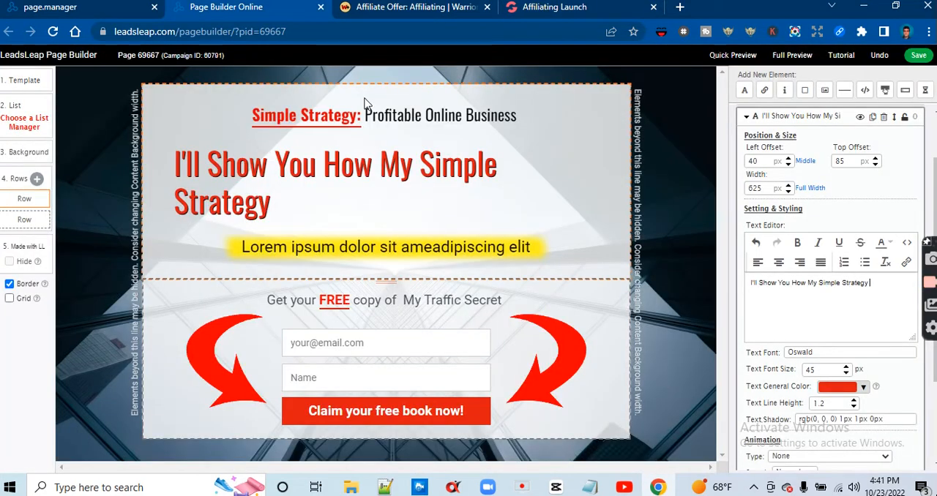
pyautogui.write('& Easy')
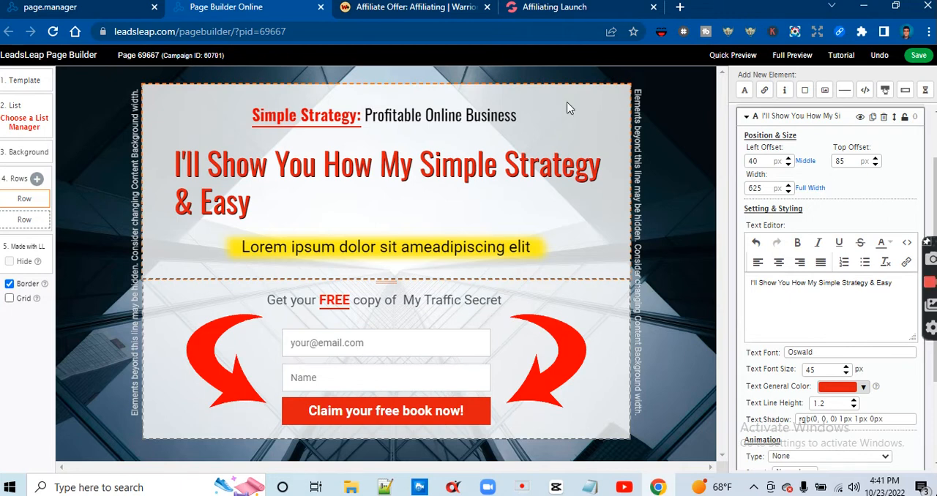
# Check the next words on the sales page and add "To Use Tools" to the red headline
pyautogui.click(539, 8)
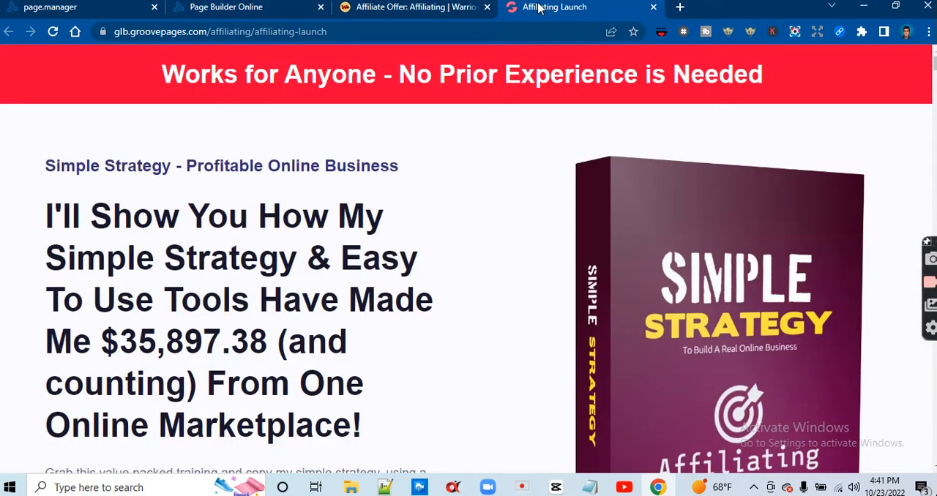
pyautogui.click(273, 8)
pyautogui.write('To y')
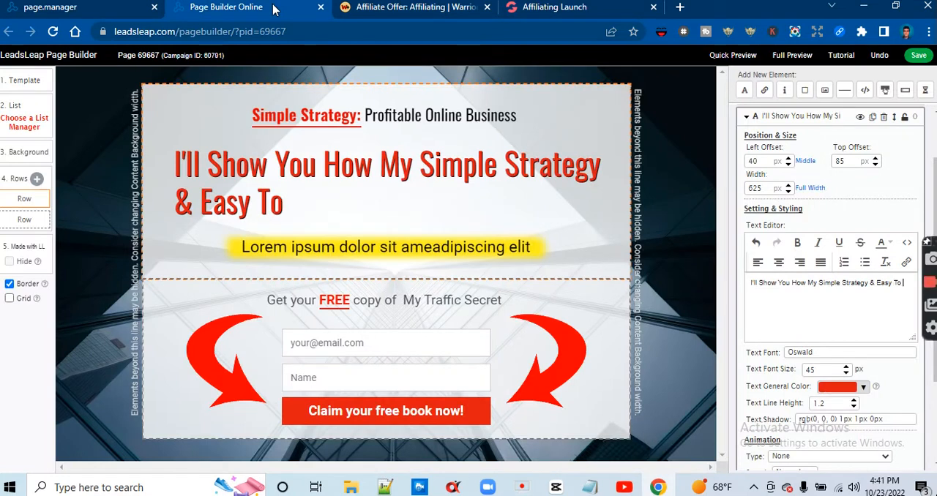
pyautogui.press('BackSpace')
pyautogui.write('use')
pyautogui.press('BackSpace')
pyautogui.press('BackSpace')
pyautogui.press('BackSpace')
pyautogui.write('U')
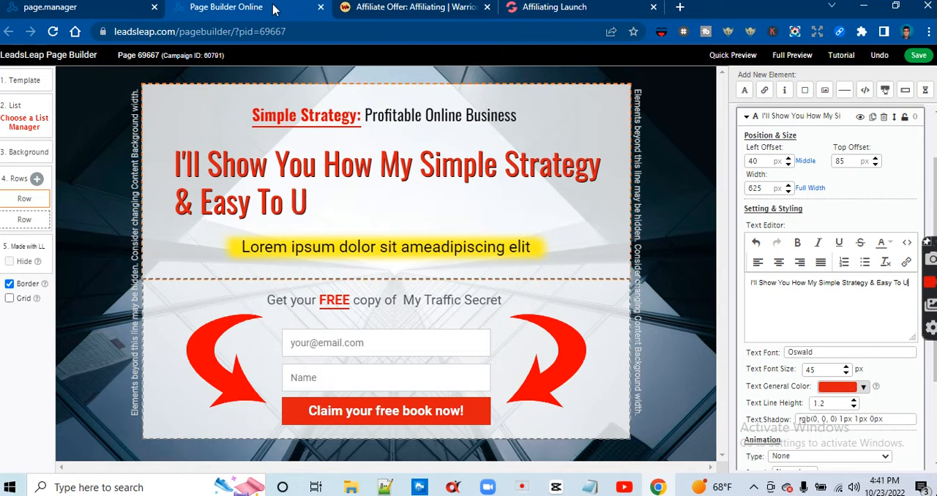
pyautogui.write('se Tools')
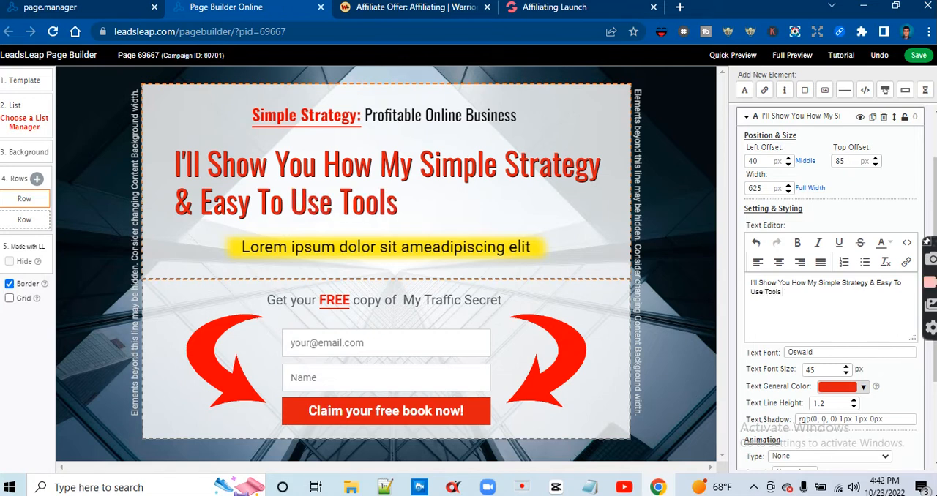
# Follow the sales page wording and extend the red headline with "Have Made Me $"
pyautogui.click(542, 8)
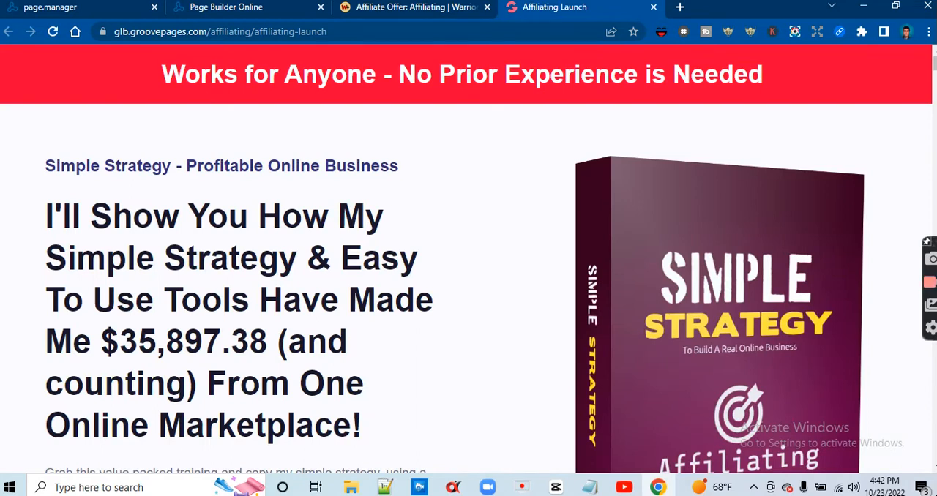
pyautogui.click(266, 9)
pyautogui.write('Have')
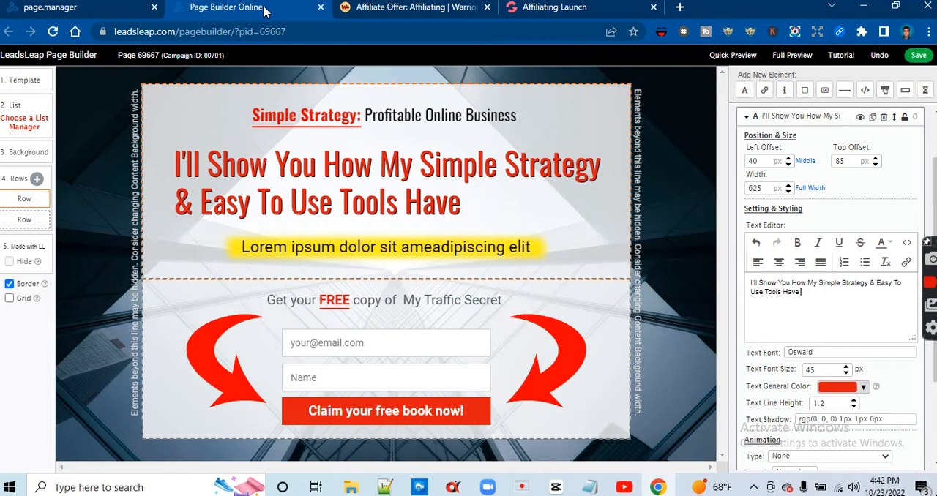
pyautogui.write(' Made')
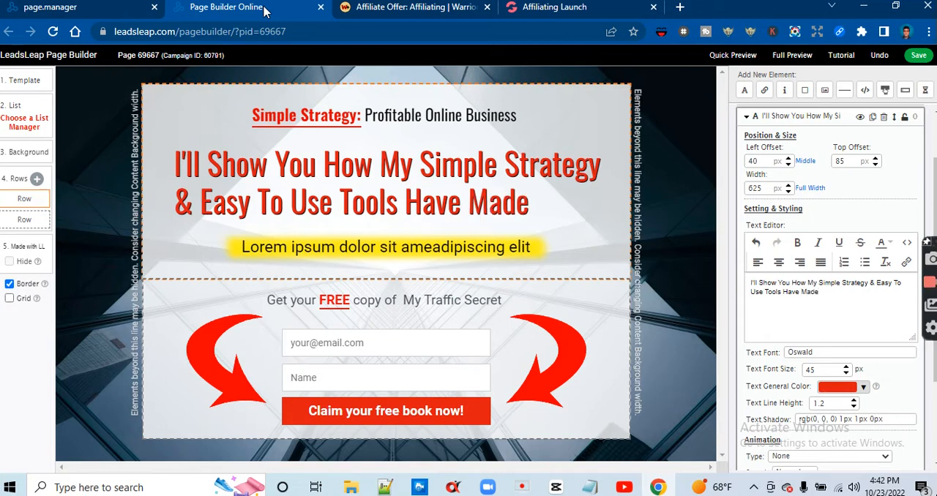
pyautogui.click(516, 8)
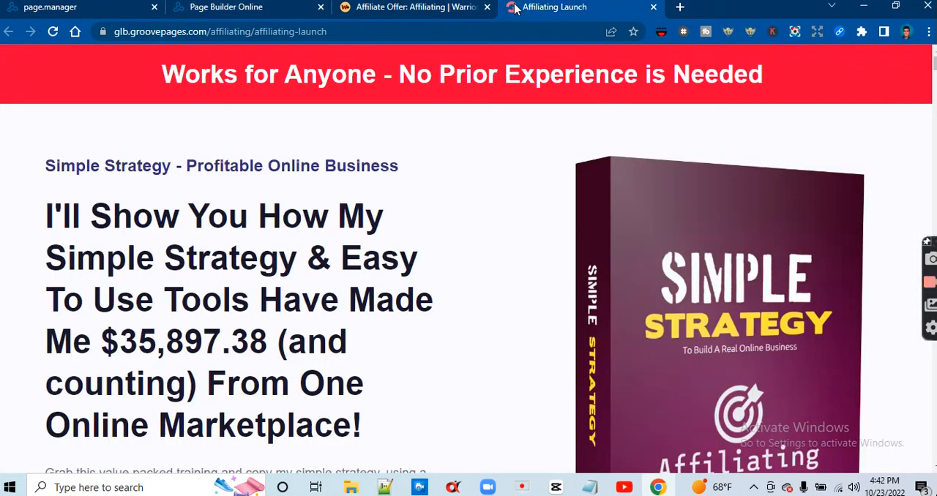
pyautogui.click(225, 8)
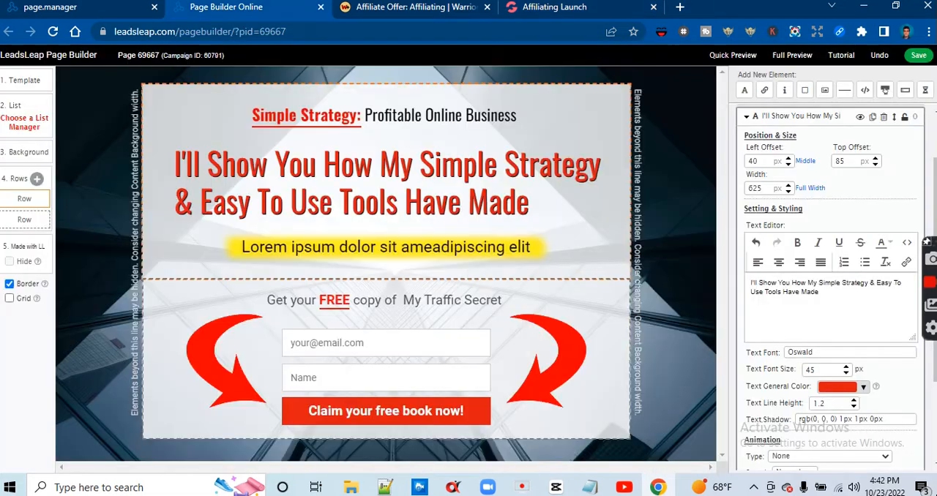
pyautogui.write('Me')
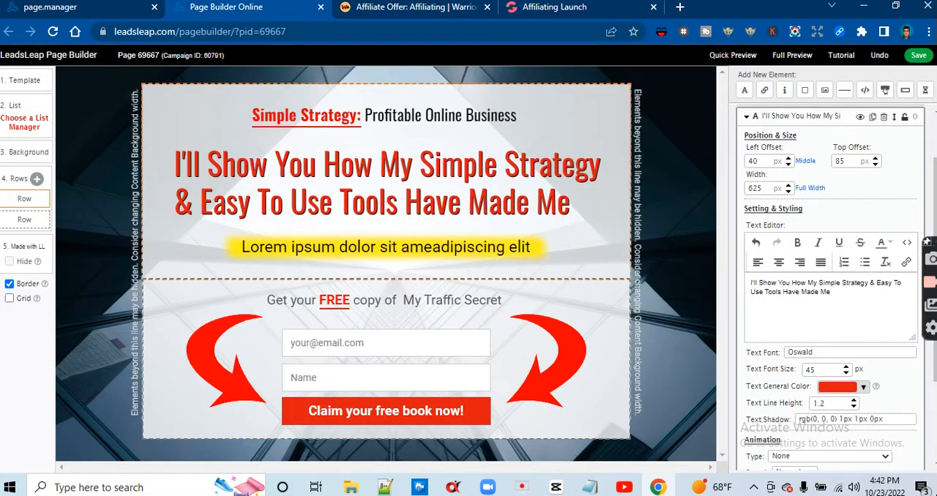
pyautogui.write(' $')
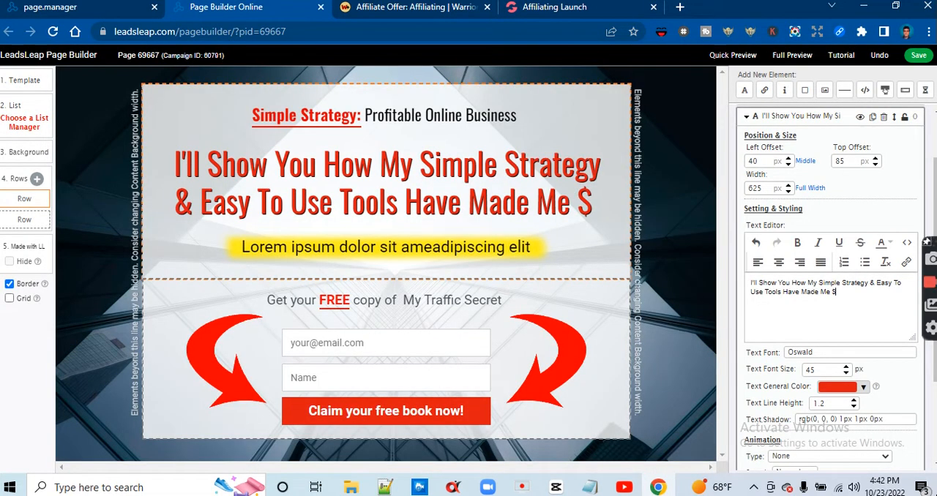
# Look up the earnings amount on the sales page and enter its first digits, "35,8", after the dollar sign
pyautogui.click(543, 9)
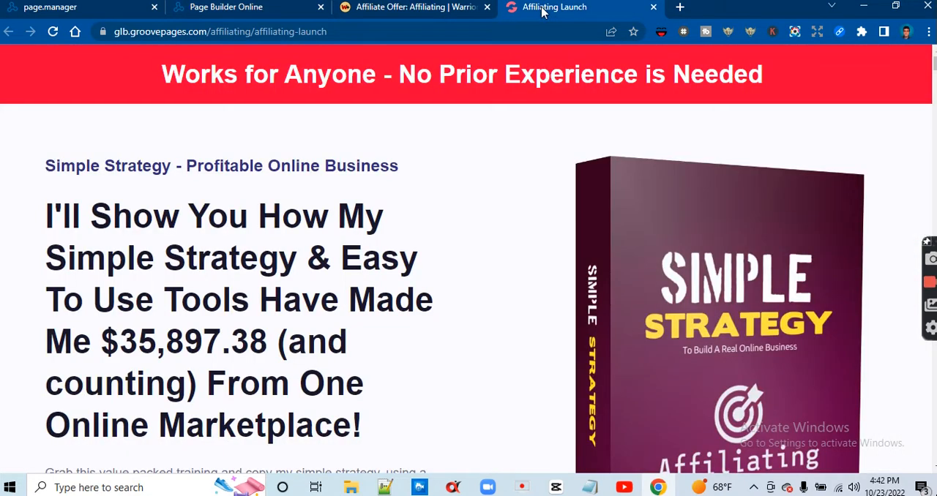
pyautogui.click(268, 11)
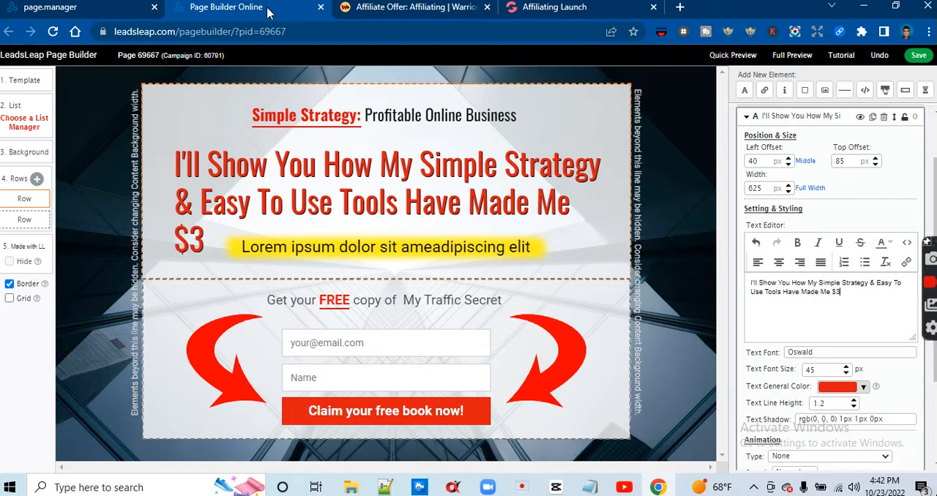
pyautogui.write('5')
pyautogui.click(593, 15)
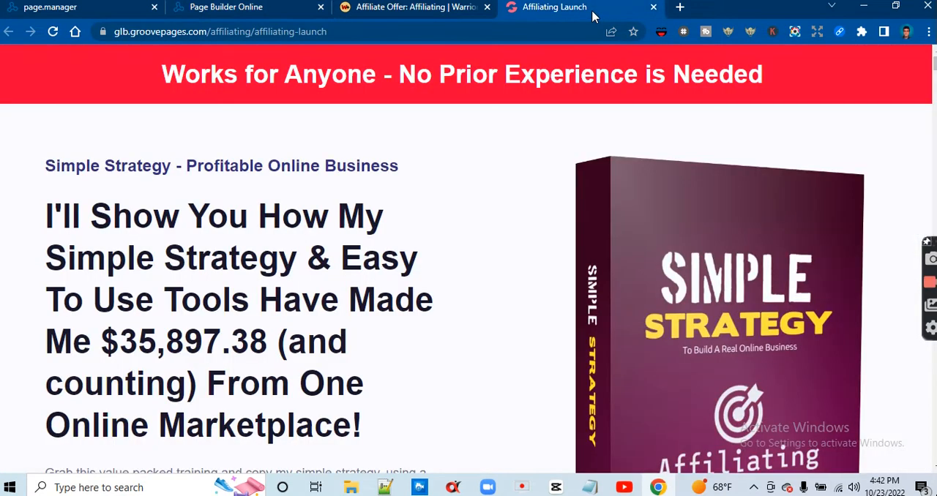
pyautogui.click(205, 9)
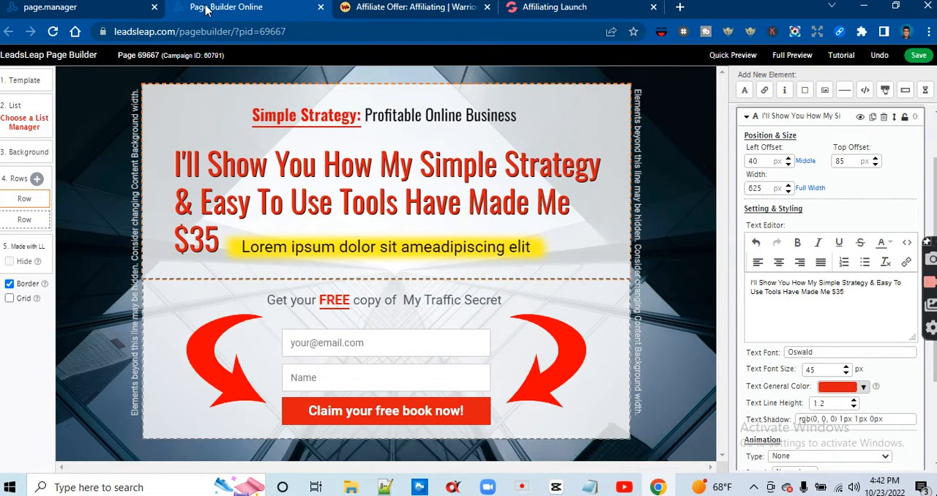
pyautogui.write(',8')
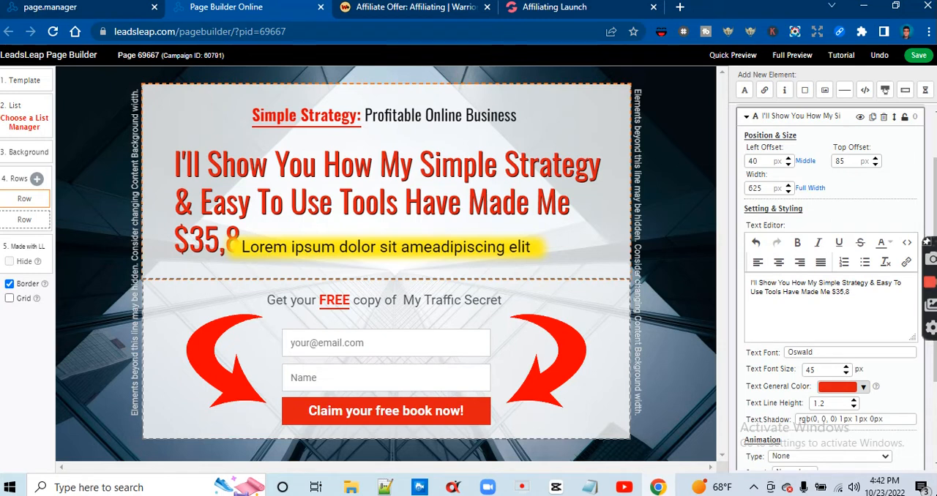
# Recheck the amount on the sales page and complete it in the red headline as "$35,897.38"
pyautogui.click(555, 8)
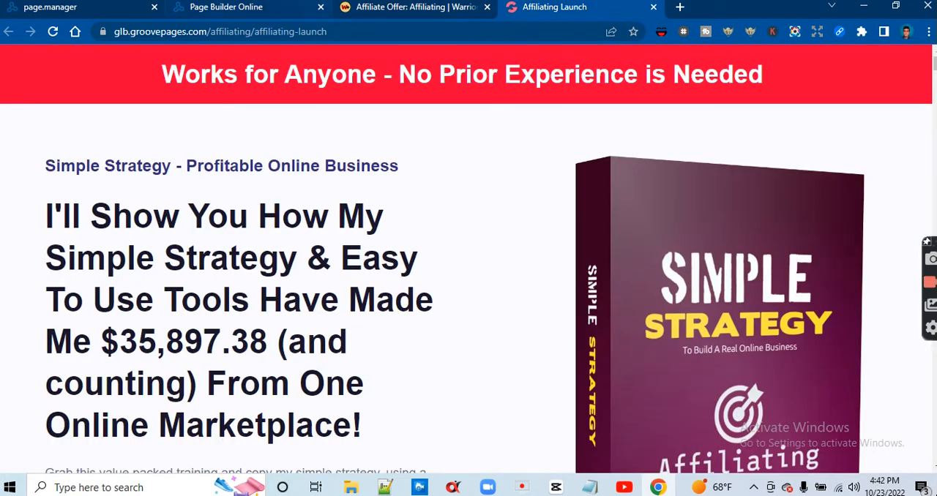
pyautogui.click(248, 10)
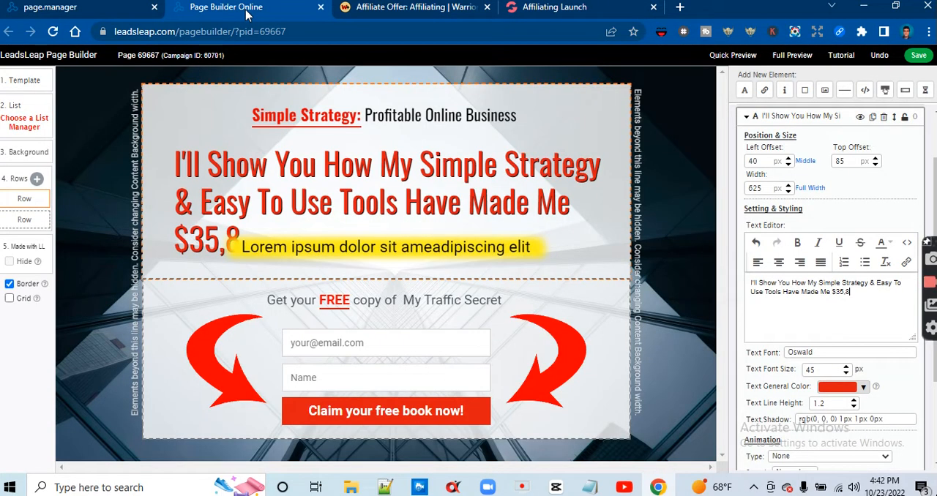
pyautogui.write('89')
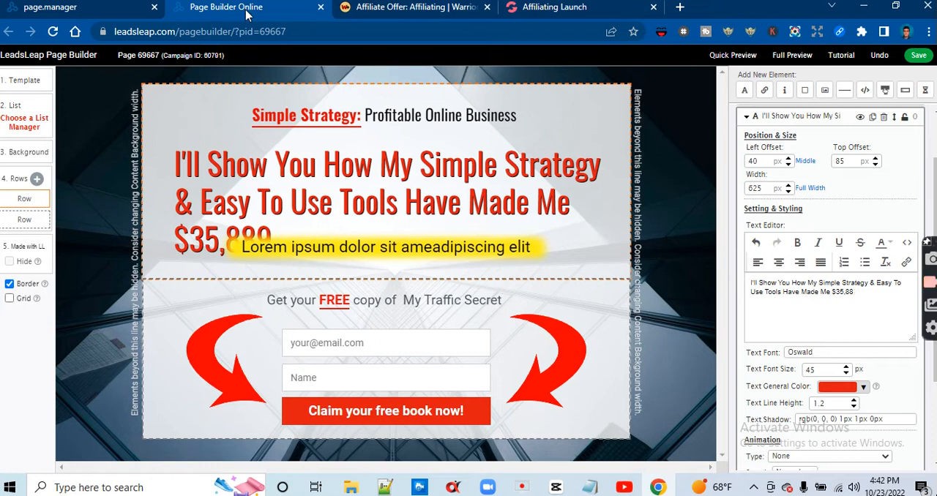
pyautogui.press('BackSpace')
pyautogui.press('BackSpace')
pyautogui.write('97')
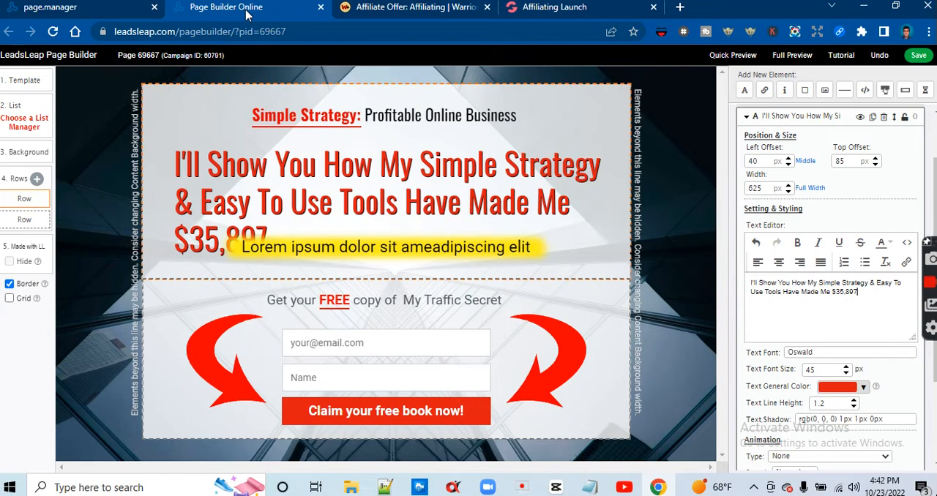
pyautogui.click(555, 8)
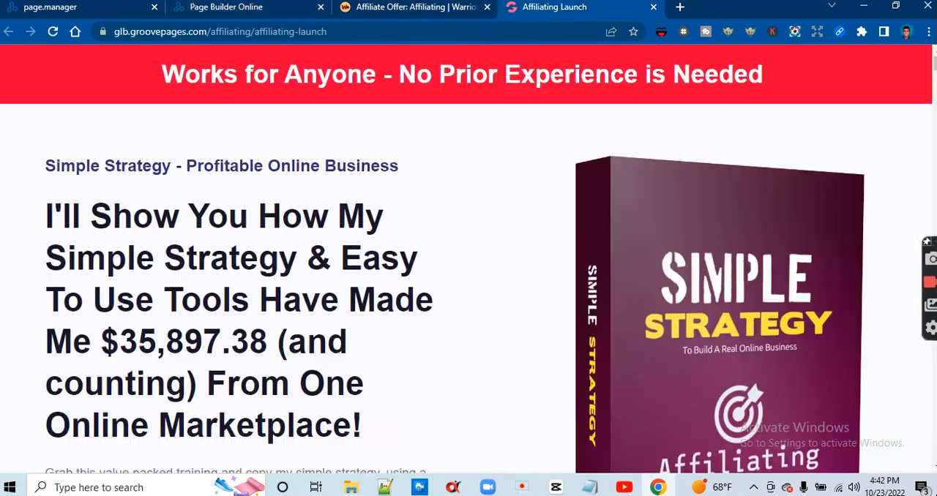
pyautogui.click(268, 16)
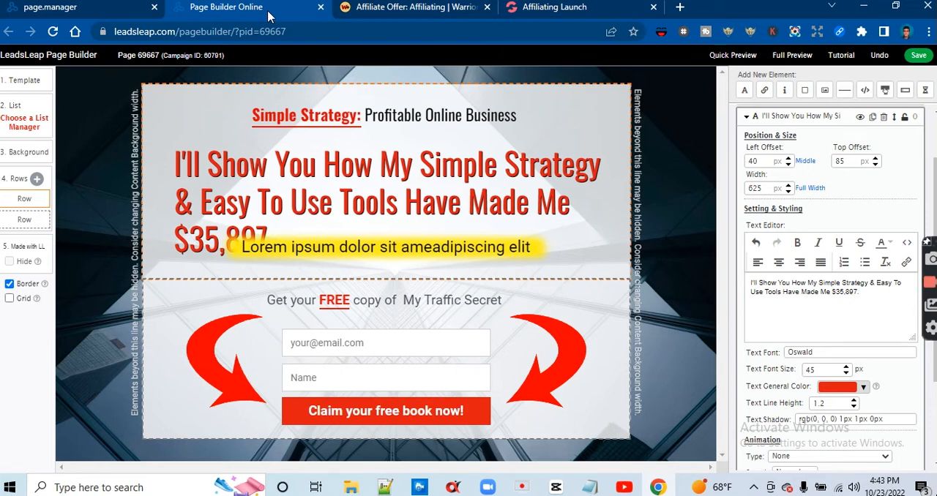
pyautogui.write('.38')
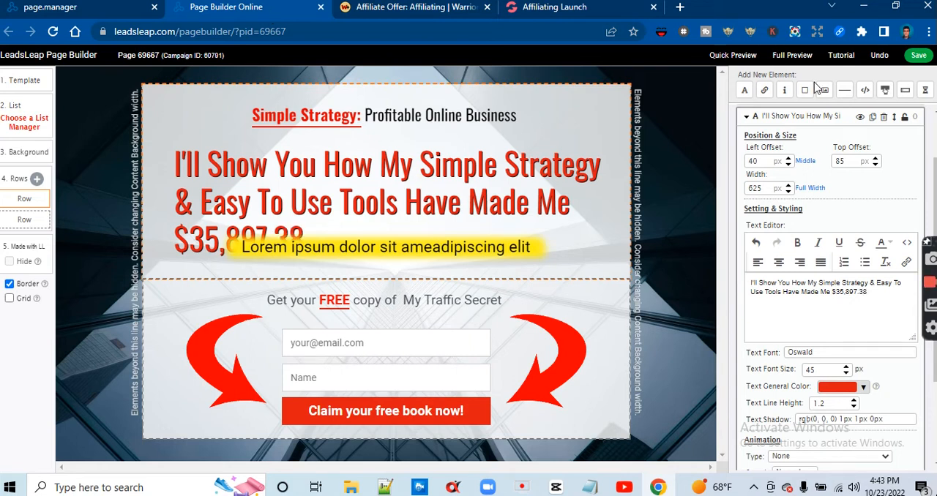
# Set the red headline's left offset to 36 px and center-align its text
pyautogui.click(792, 166)
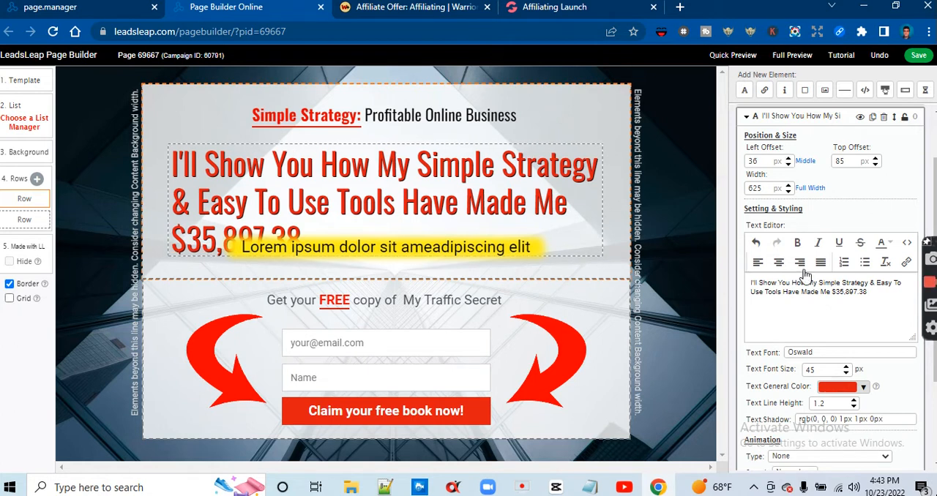
pyautogui.click(779, 264)
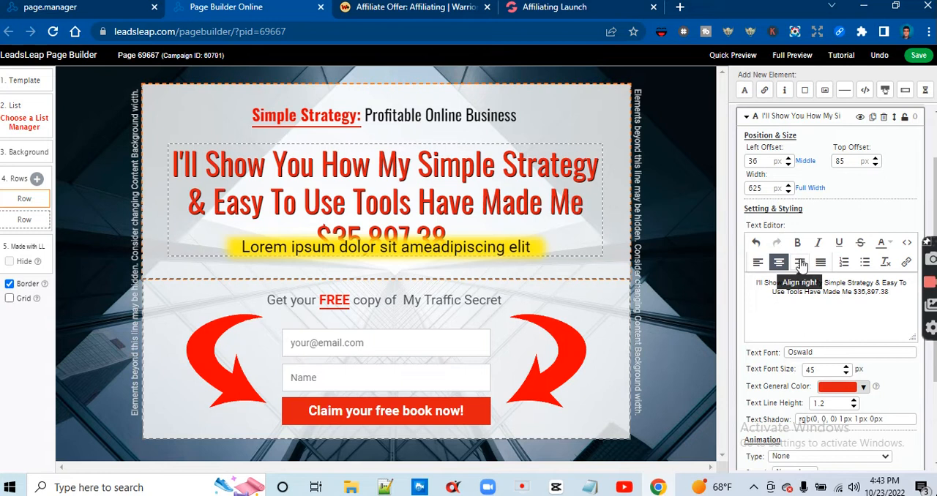
pyautogui.click(890, 247)
pyautogui.click(891, 248)
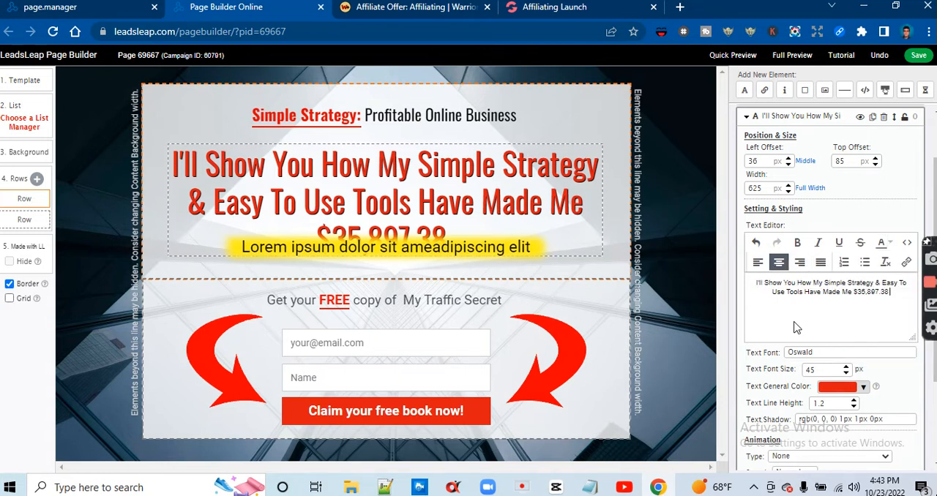
# Reduce the red headline's font size to 33 px so its text fits above the yellow-highlighted line
pyautogui.click(847, 367)
pyautogui.click(847, 366)
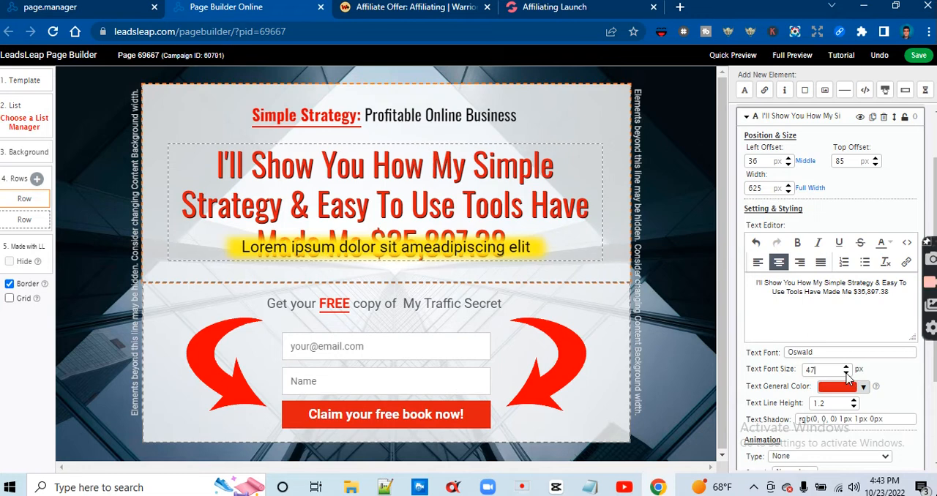
pyautogui.click(847, 375)
pyautogui.click(846, 374)
pyautogui.click(846, 374)
pyautogui.click(847, 374)
pyautogui.click(847, 374)
pyautogui.click(847, 375)
pyautogui.click(847, 375)
pyautogui.click(846, 374)
pyautogui.click(846, 374)
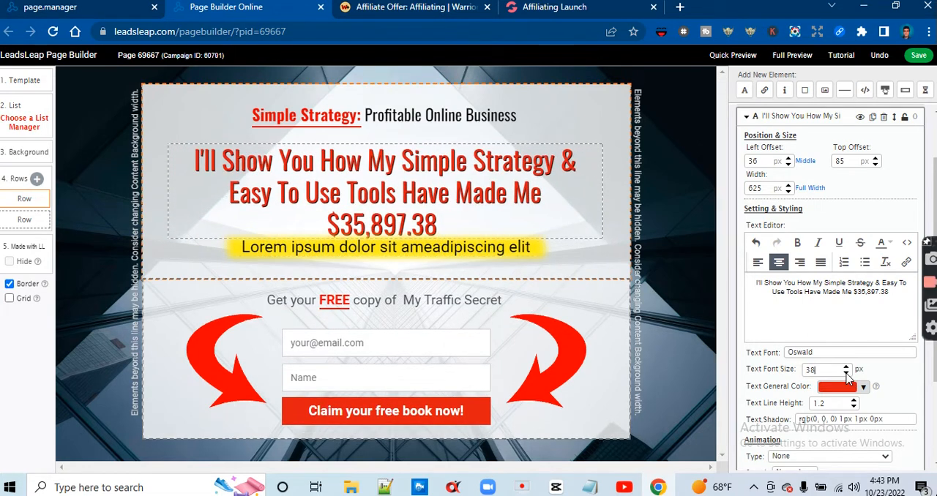
pyautogui.click(846, 375)
pyautogui.click(847, 374)
pyautogui.click(847, 374)
pyautogui.click(847, 374)
pyautogui.click(847, 374)
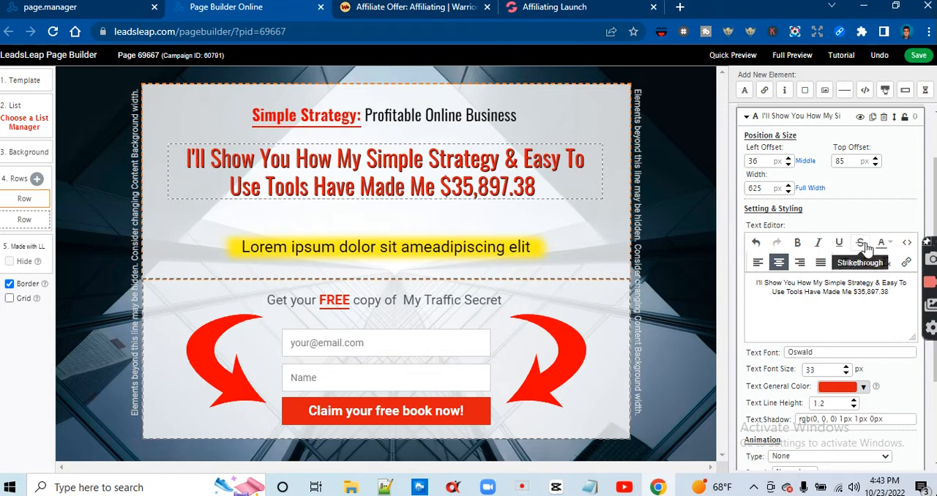
# Check the sales page wording and extend the red headline with "(And Counting" after the earnings amount
pyautogui.click(562, 16)
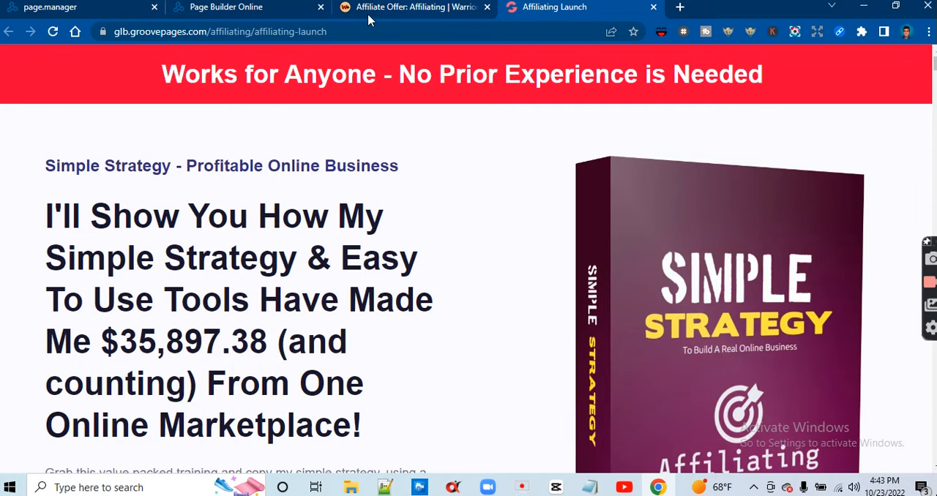
pyautogui.click(251, 11)
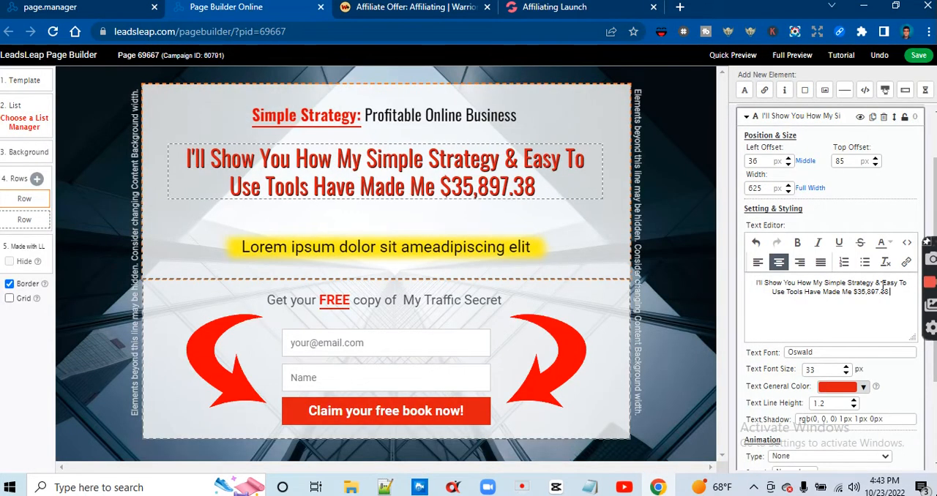
pyautogui.write('(')
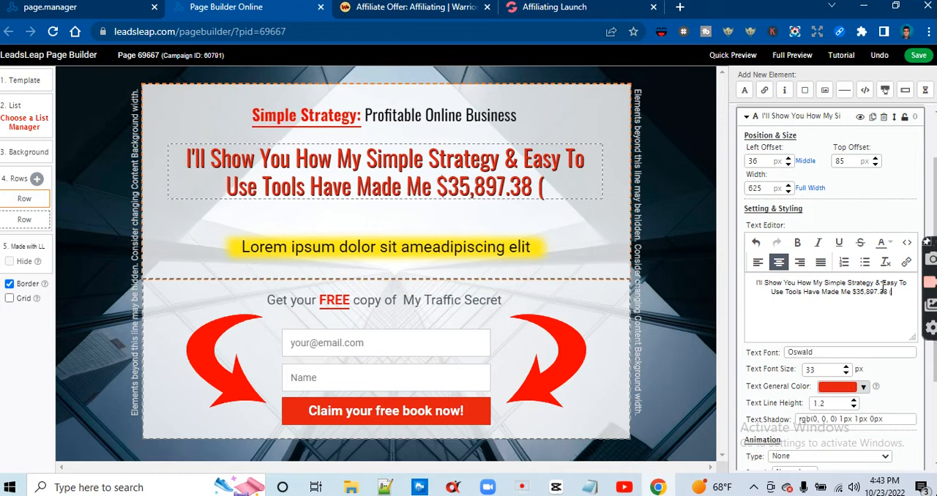
pyautogui.write('And CC')
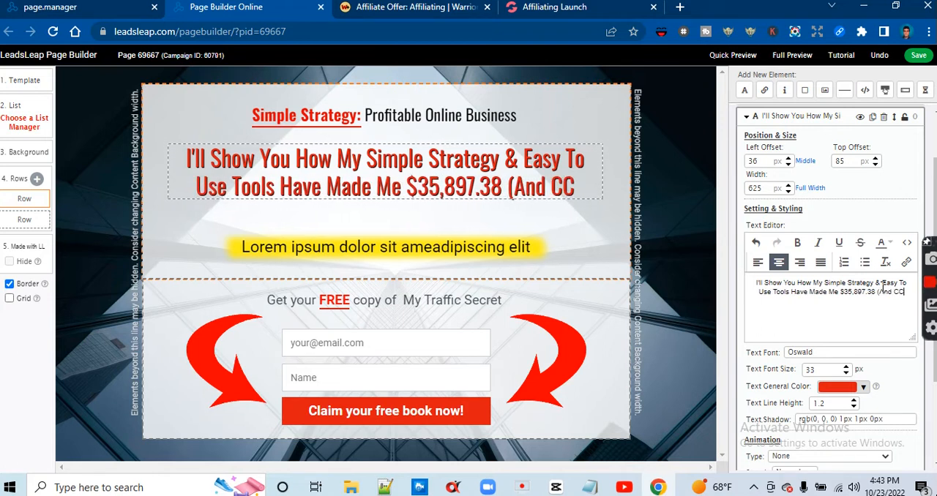
pyautogui.press('BackSpace')
pyautogui.write('onting')
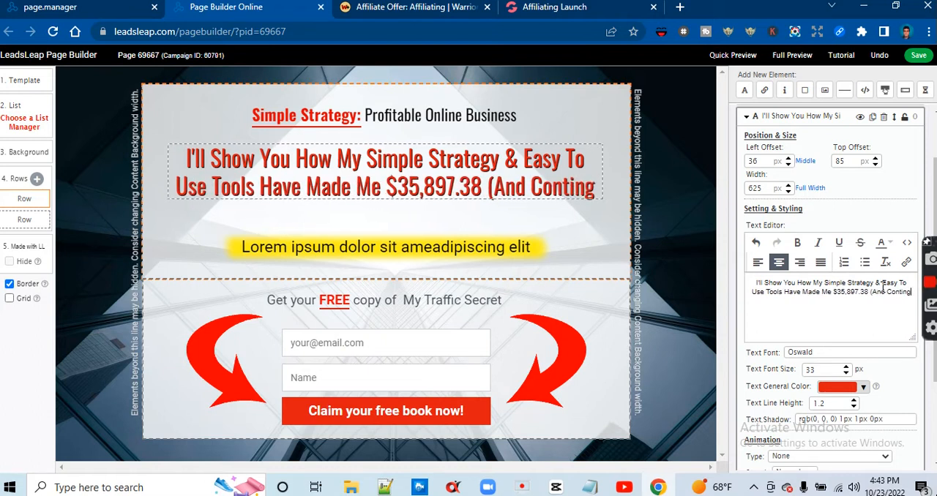
pyautogui.press('BackSpace')
pyautogui.press('BackSpace')
pyautogui.press('BackSpace')
pyautogui.press('BackSpace')
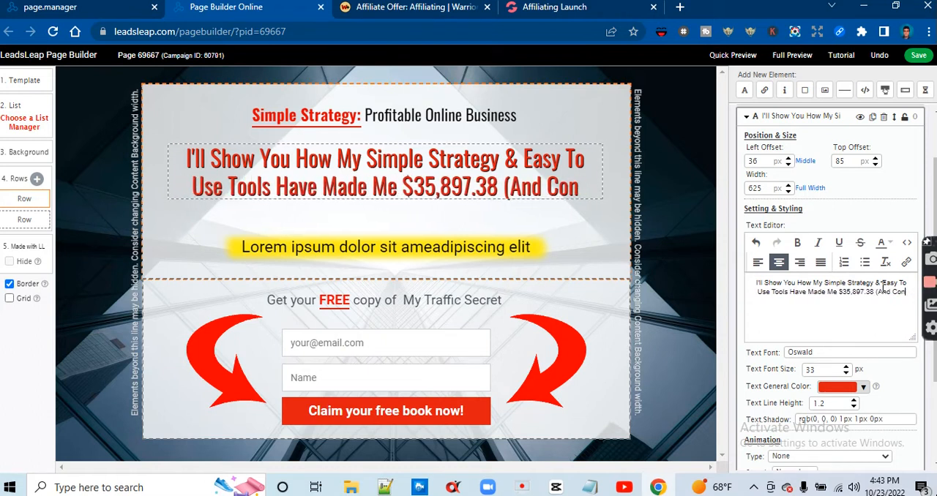
pyautogui.press('BackSpace')
pyautogui.write('unting')
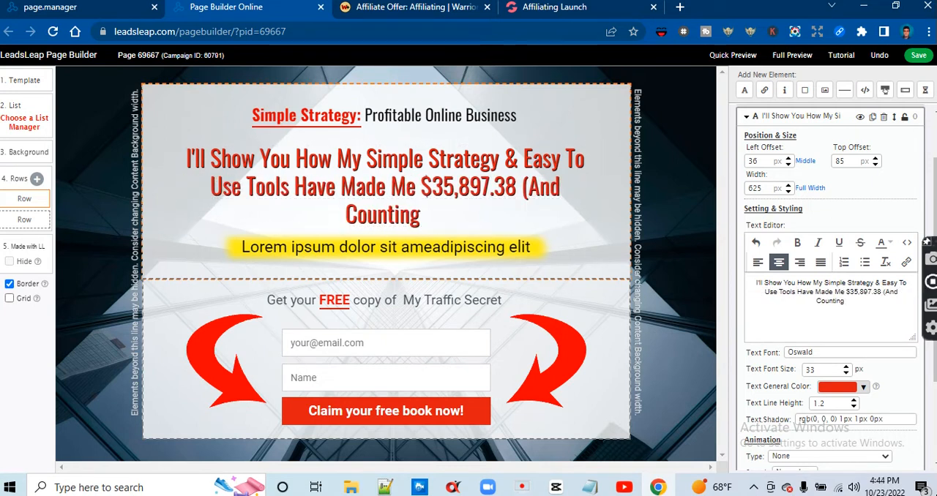
# Recheck the sales page headline and continue the red headline with ") From One"
pyautogui.click(586, 9)
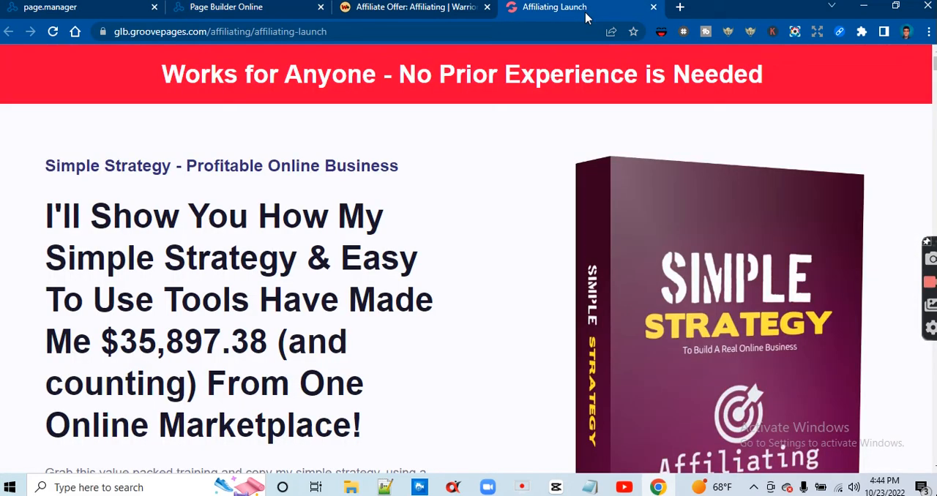
pyautogui.click(236, 9)
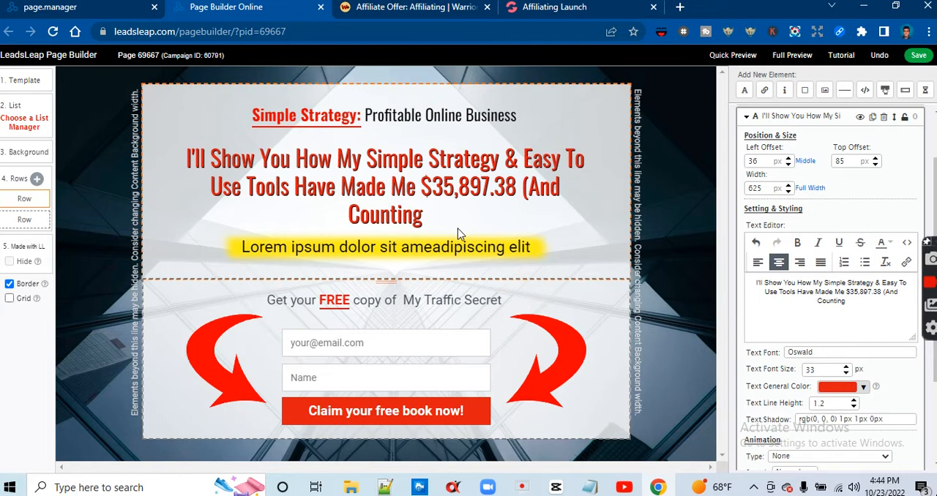
pyautogui.write(') F')
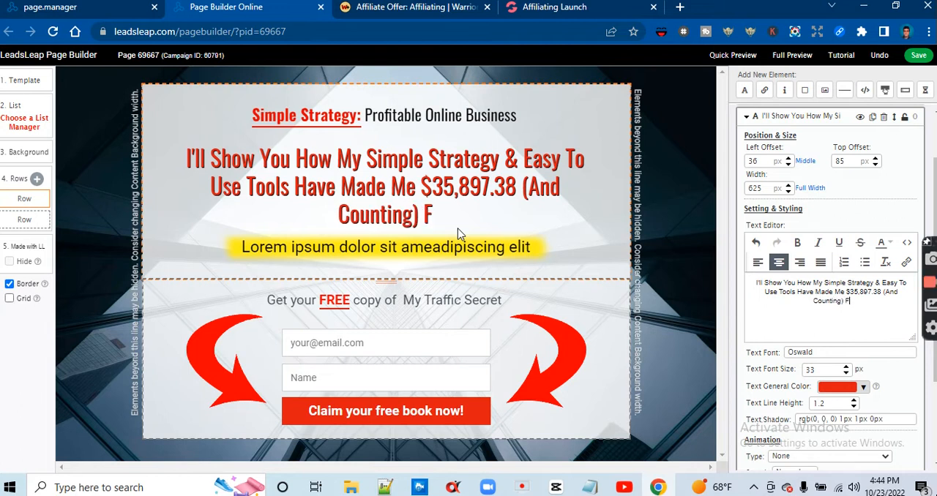
pyautogui.write('rom One')
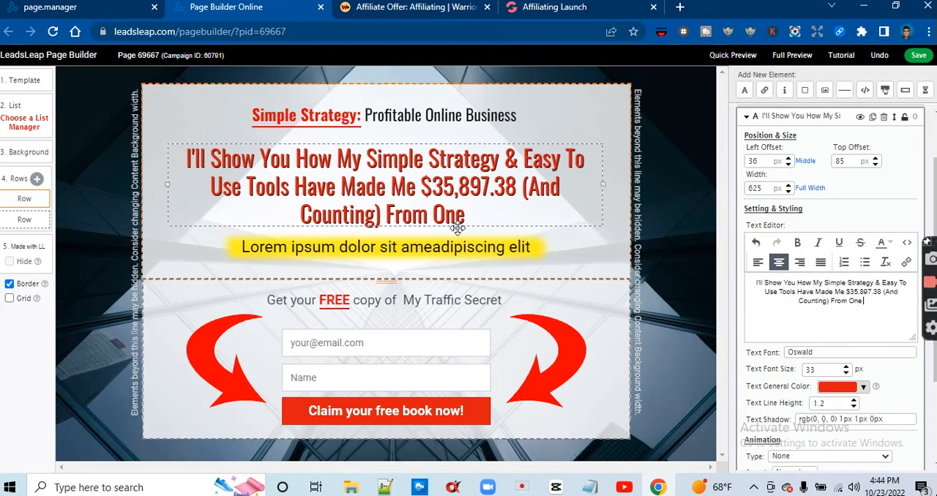
# Look up the headline's final words on the sales page and add "Online" to the red headline
pyautogui.click(562, 8)
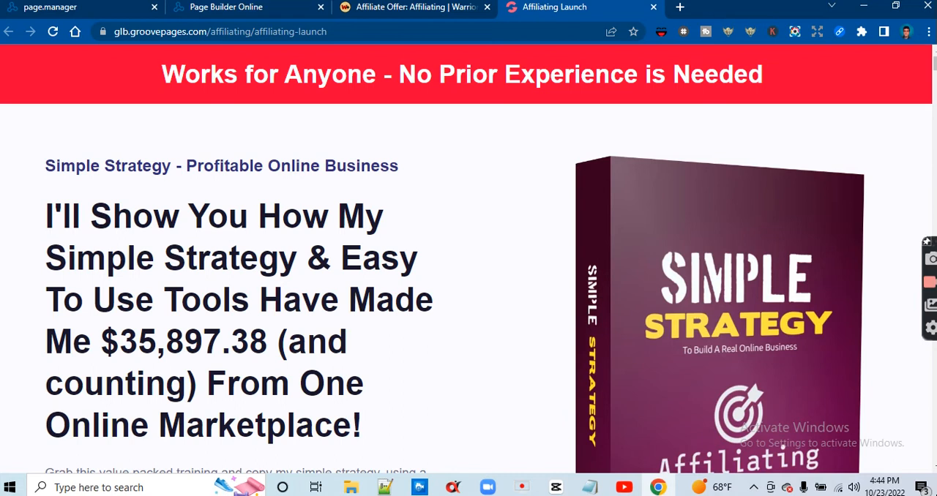
pyautogui.click(242, 10)
pyautogui.write('Online Makret')
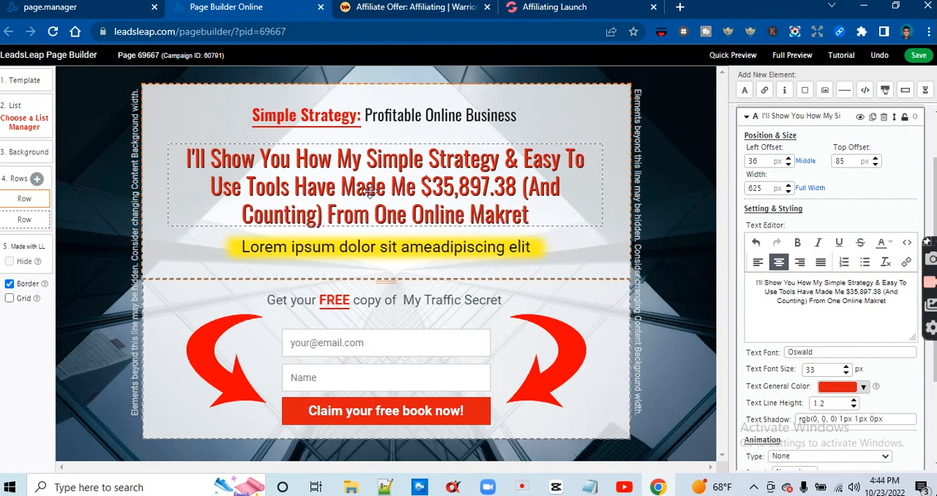
# Add the word "Market" after "Online" in the red headline, correcting its spelling
pyautogui.press('BackSpace')
pyautogui.press('BackSpace')
pyautogui.press('BackSpace')
pyautogui.write('et')
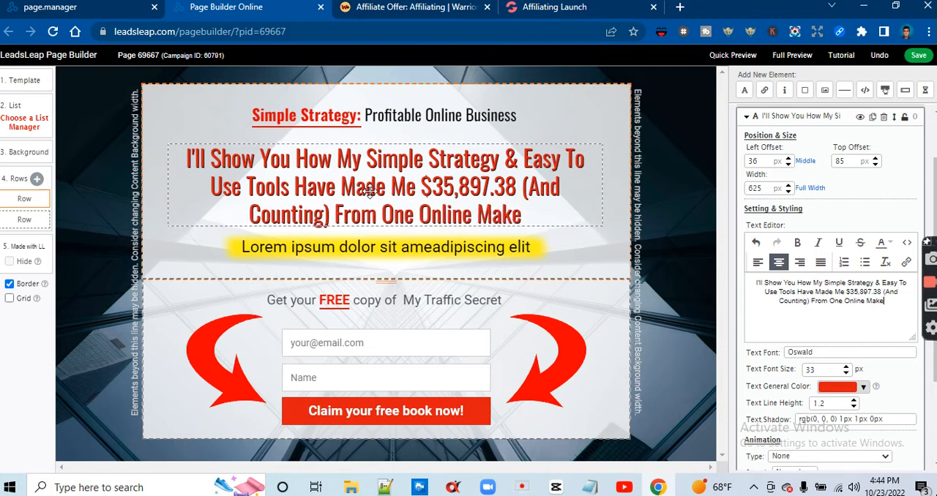
pyautogui.press('BackSpace')
pyautogui.press('BackSpace')
pyautogui.press('BackSpace')
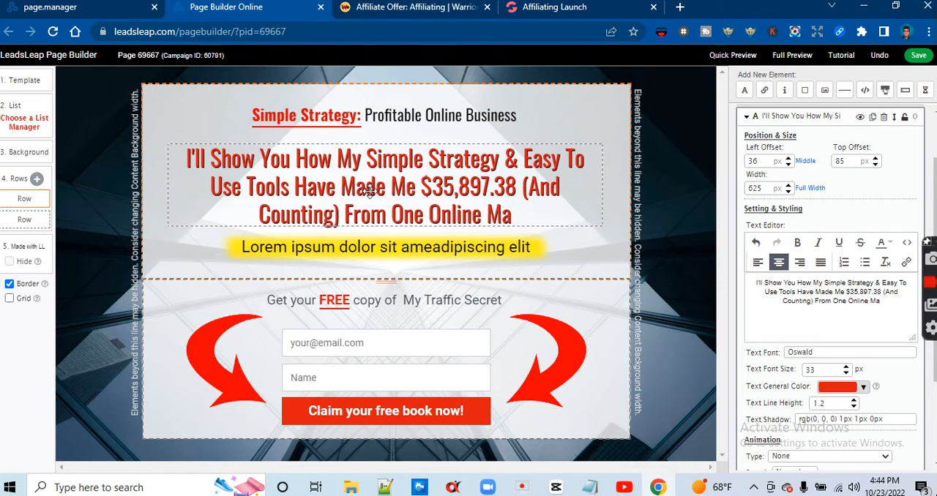
pyautogui.write('rketi')
pyautogui.press('BackSpace')
# Finish the red headline with "Place" as a separate capitalized word after "Market"
pyautogui.press('BackSpace')
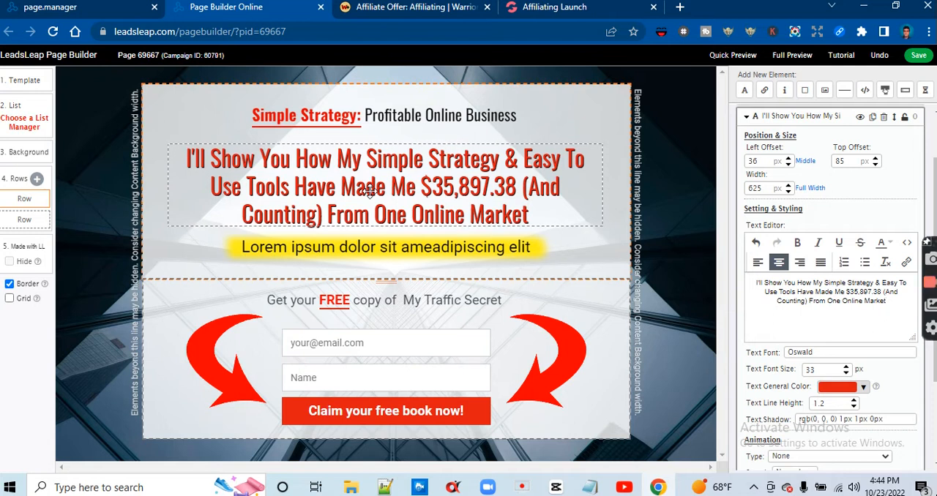
pyautogui.write('Pla')
pyautogui.press('BackSpace')
pyautogui.press('BackSpace')
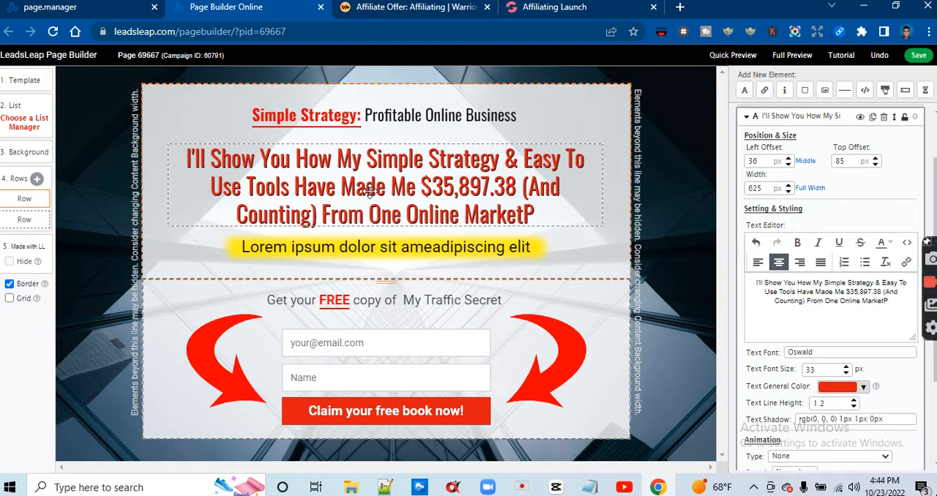
pyautogui.press('BackSpace')
pyautogui.write('Pl')
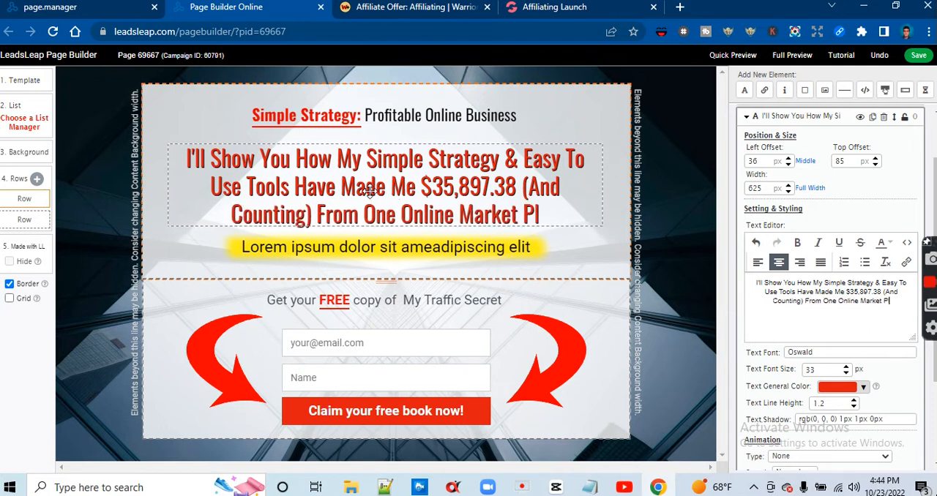
pyautogui.write('cce')
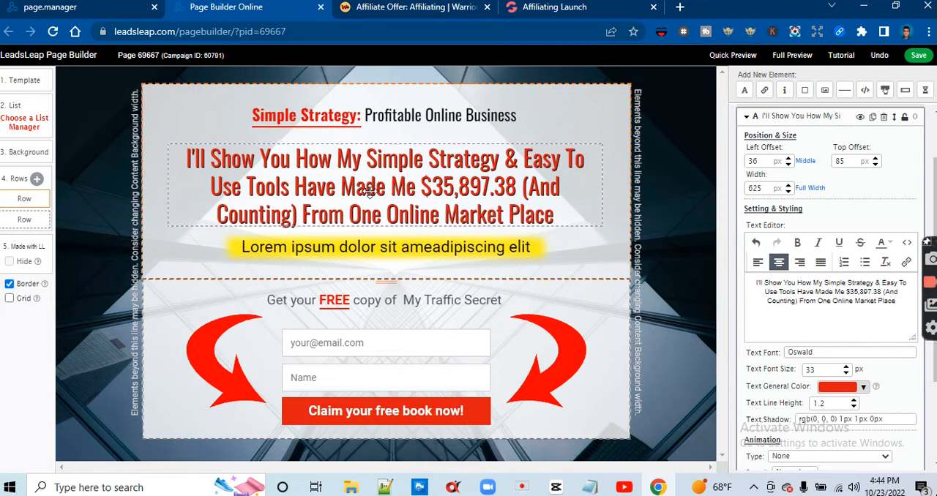
# Read the description under the sales page headline and replace "Get your" with "Grab This" in the line above the opt-in form
pyautogui.click(532, 16)
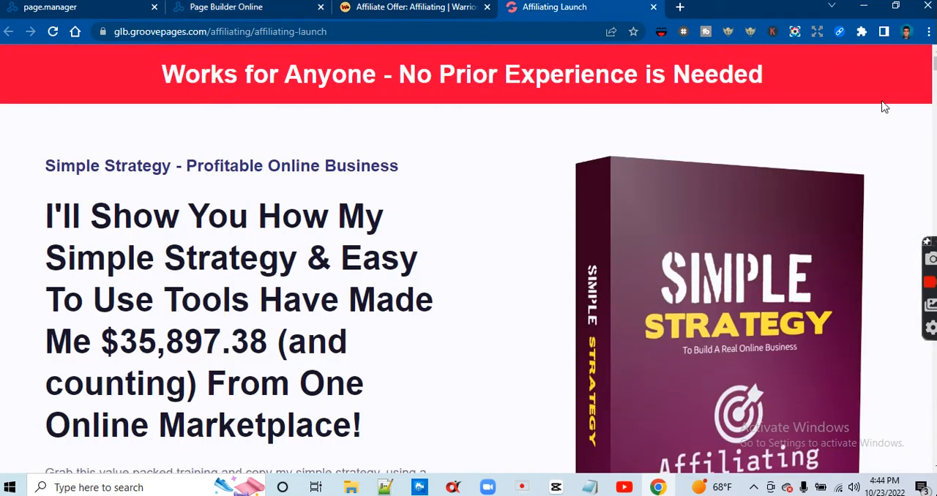
pyautogui.scroll(-2, 469, 260)
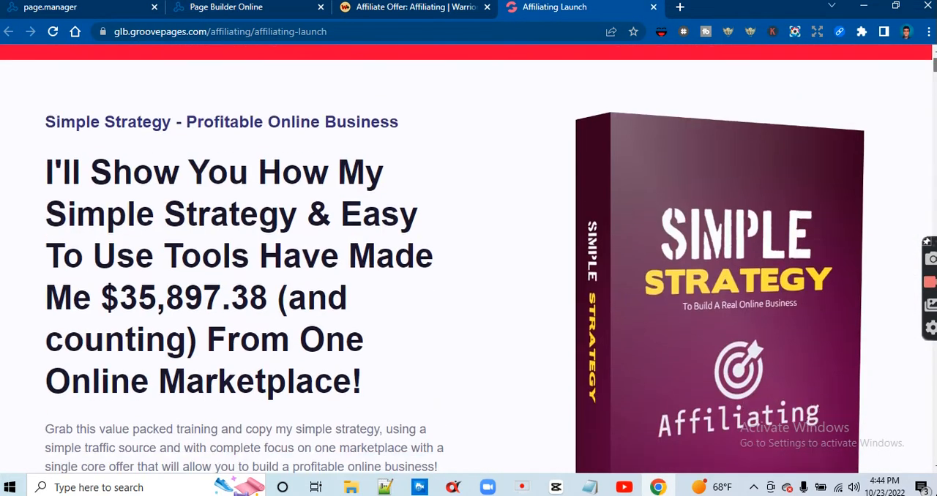
pyautogui.scroll(-1, 456, 260)
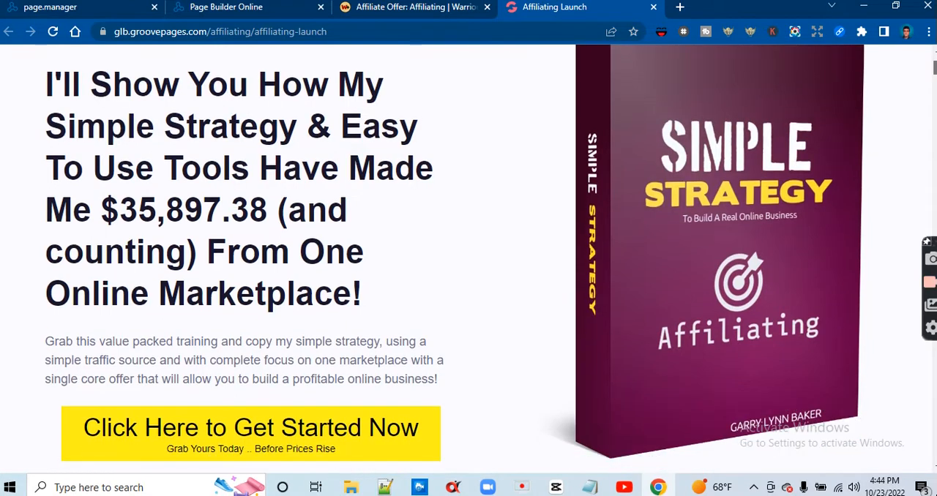
pyautogui.scroll(-1, 467, 259)
pyautogui.scroll(2, 467, 259)
pyautogui.scroll(-1, 466, 259)
pyautogui.click(225, 9)
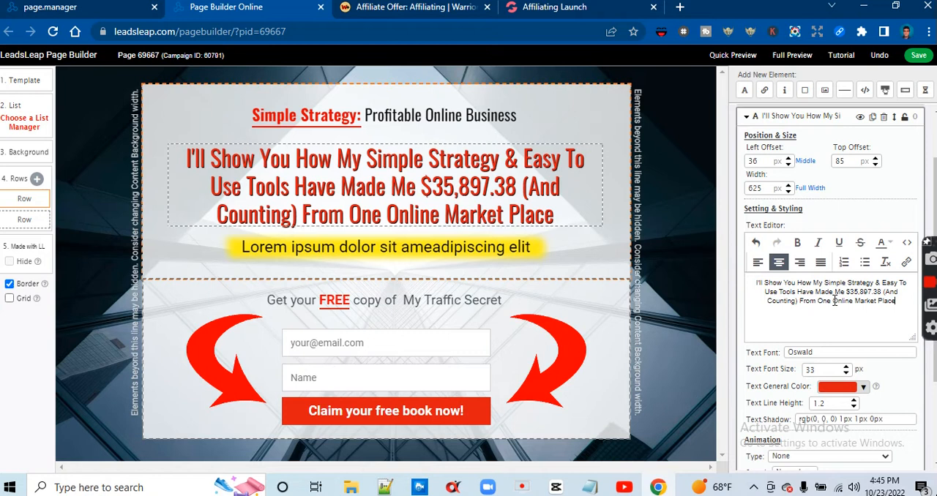
pyautogui.click(483, 296)
pyautogui.click(794, 284)
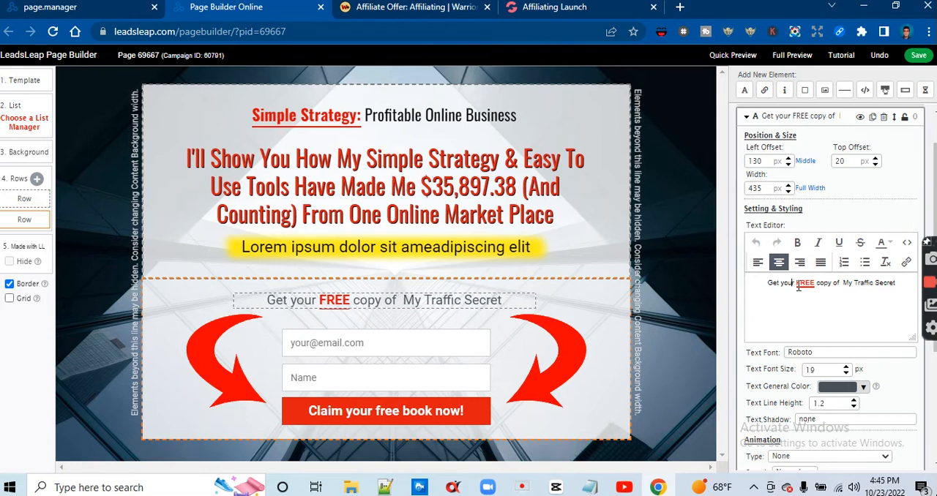
pyautogui.press('BackSpace')
pyautogui.press('BackSpace')
pyautogui.press('BackSpace')
pyautogui.press('BackSpace')
pyautogui.press('BackSpace')
pyautogui.press('BackSpace')
pyautogui.press('BackSpace')
pyautogui.press('BackSpace')
pyautogui.press('BackSpace')
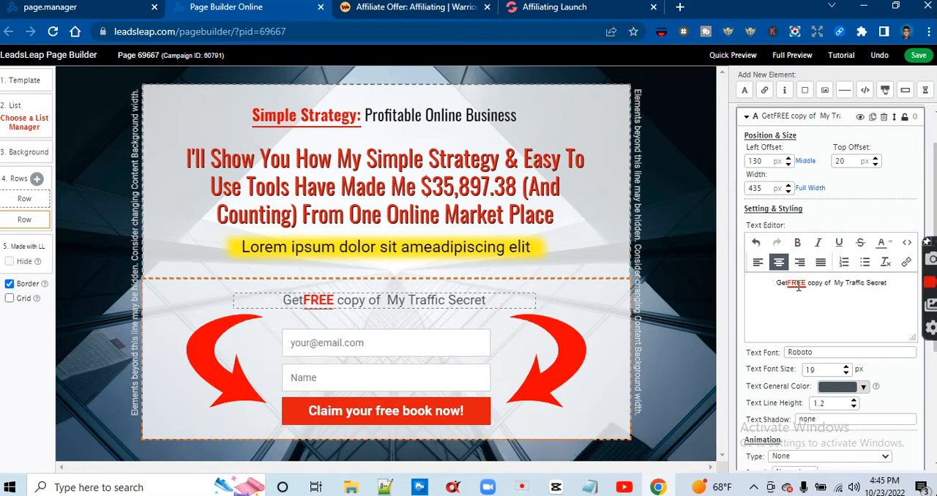
pyautogui.write('Grab')
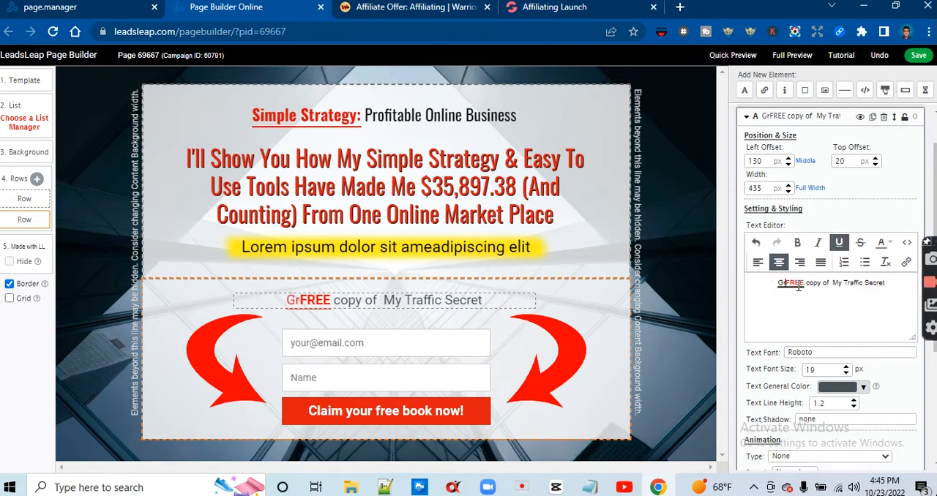
pyautogui.write(' This V')
pyautogui.press('BackSpace')
pyautogui.hotkey('ctrl', 'b')
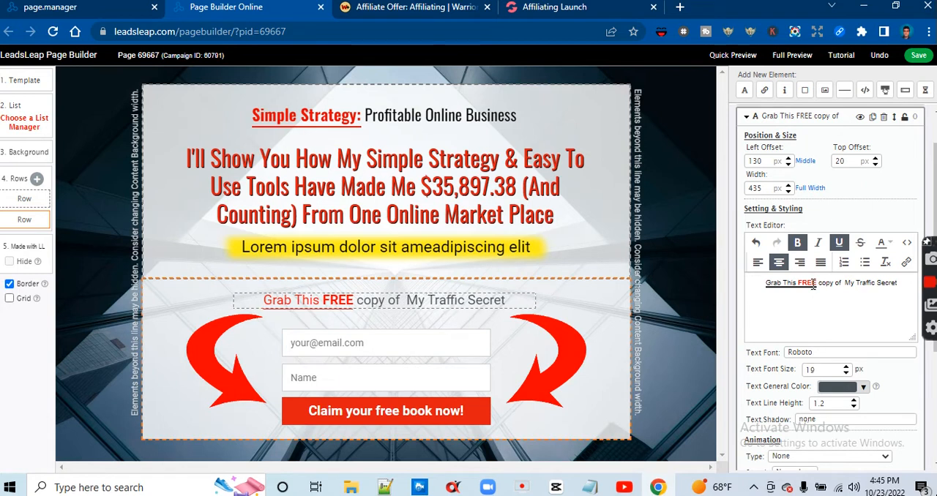
# Delete the bold word "FREE" from the line above the opt-in form
pyautogui.press('BackSpace')
pyautogui.press('BackSpace')
pyautogui.press('BackSpace')
pyautogui.press('BackSpace')
pyautogui.press('BackSpace')
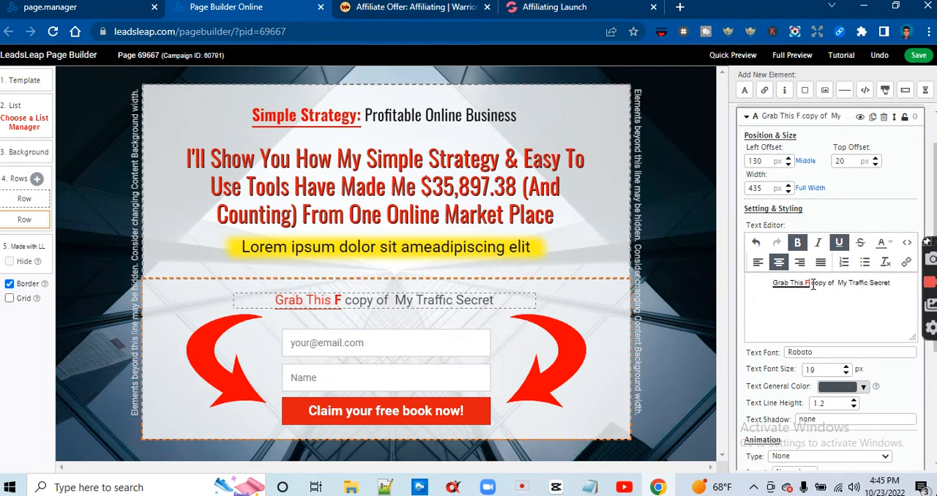
pyautogui.write('V')
pyautogui.press('BackSpace')
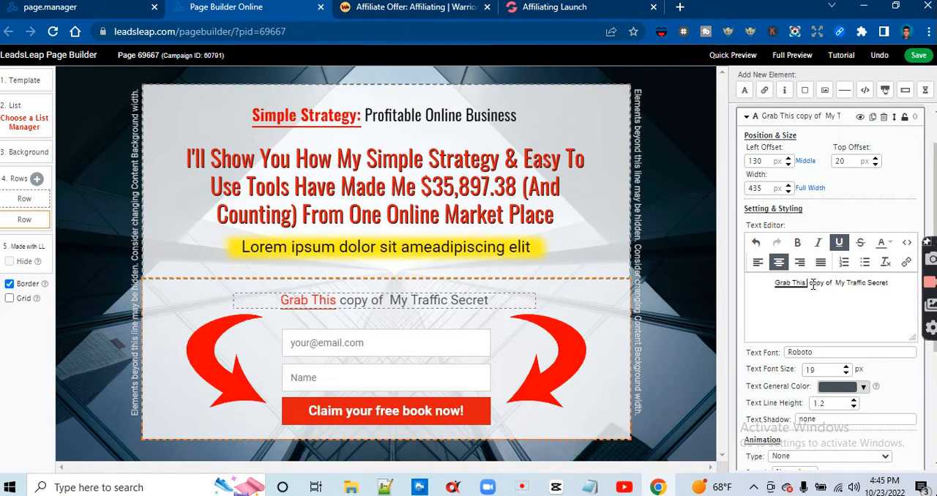
pyautogui.write('V')
pyautogui.press('BackSpace')
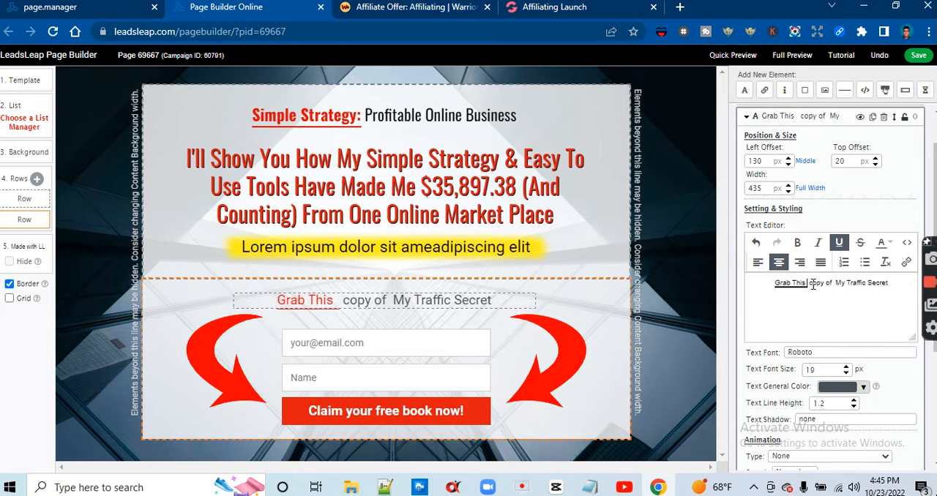
# Put a colon after "Grab This" in the line above the opt-in form
pyautogui.press('BackSpace')
pyautogui.write(': v')
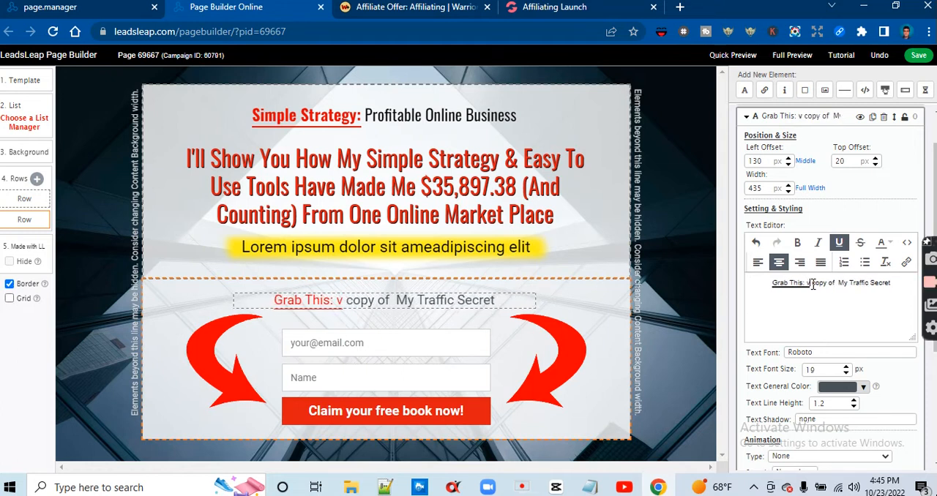
pyautogui.press('BackSpace')
pyautogui.write('v')
pyautogui.press('BackSpace')
pyautogui.write('V')
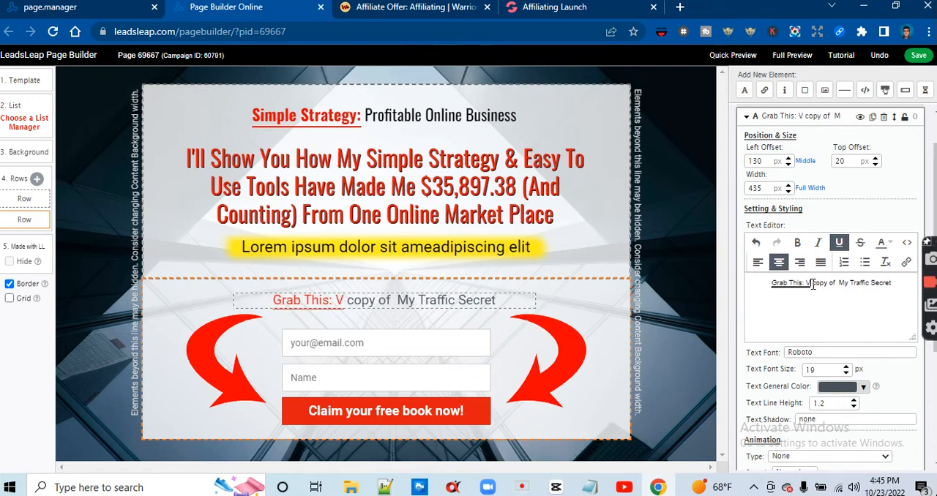
pyautogui.write('alue')
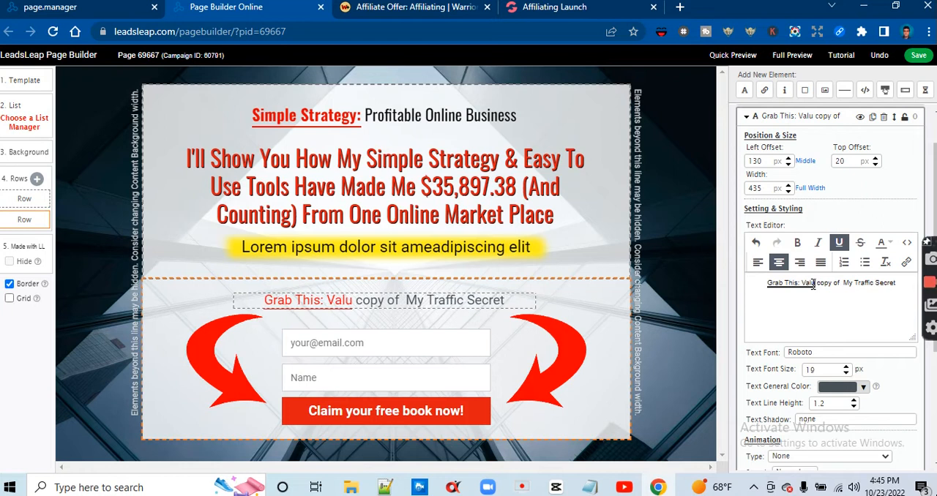
pyautogui.press('BackSpace')
pyautogui.press('BackSpace')
pyautogui.press('BackSpace')
pyautogui.press('BackSpace')
pyautogui.press('BackSpace')
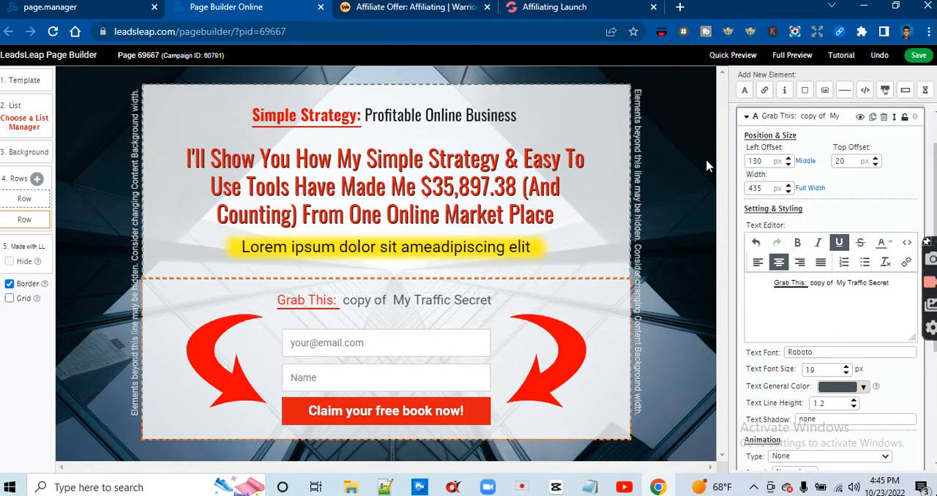
# Check the sales page's description and add "Value Pack" after "Grab This:" in the line above the form
pyautogui.click(540, 18)
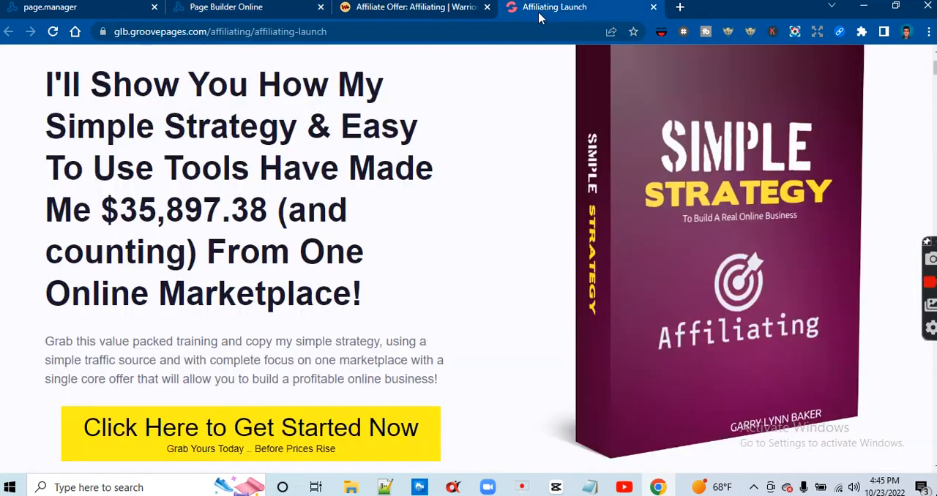
pyautogui.click(238, 13)
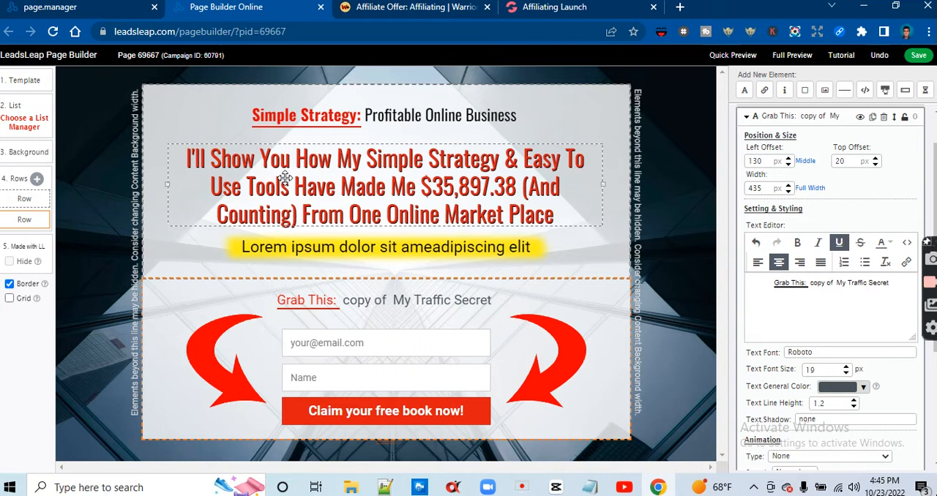
pyautogui.write('Valu')
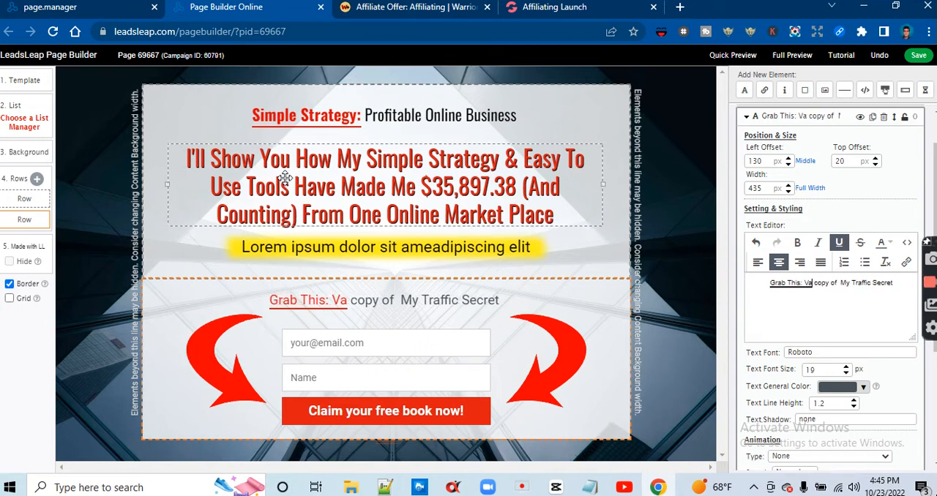
pyautogui.write('e Pack')
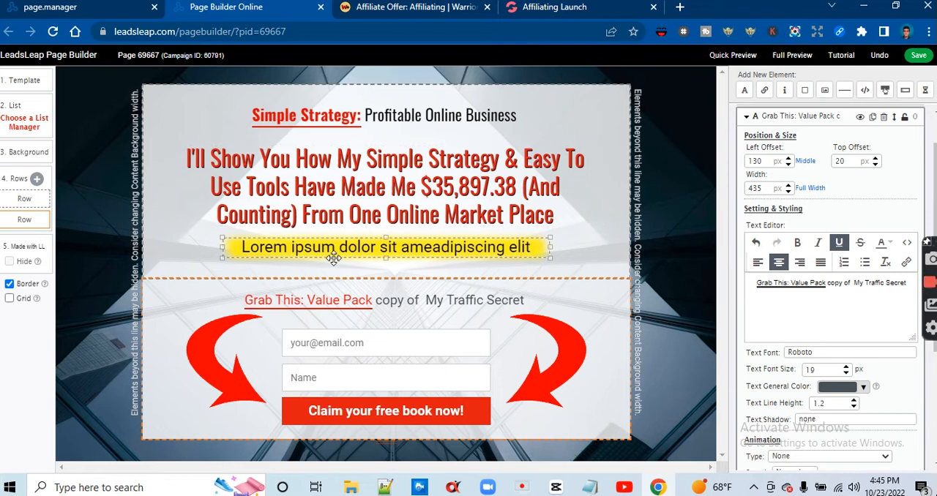
# Replace "copy of My Traffic Secret" with "Training" at the end of the line above the form
pyautogui.click(910, 284)
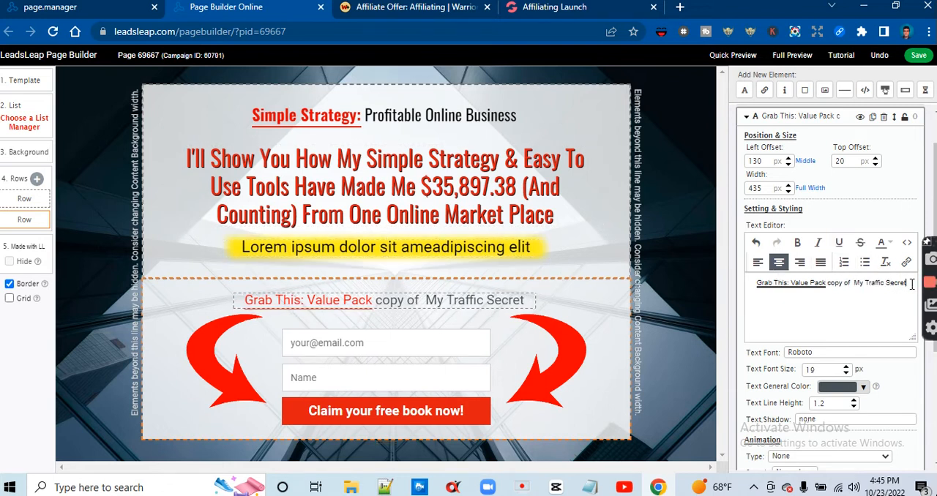
pyautogui.press('BackSpace')
pyautogui.press('BackSpace')
pyautogui.press('BackSpace')
pyautogui.press('BackSpace')
pyautogui.press('BackSpace')
pyautogui.press('BackSpace')
pyautogui.press('BackSpace')
pyautogui.press('BackSpace')
pyautogui.press('BackSpace')
pyautogui.press('BackSpace')
pyautogui.press('BackSpace')
pyautogui.press('BackSpace')
pyautogui.press('BackSpace')
pyautogui.press('BackSpace')
pyautogui.press('BackSpace')
pyautogui.press('BackSpace')
pyautogui.press('BackSpace')
pyautogui.press('BackSpace')
pyautogui.press('BackSpace')
pyautogui.press('BackSpace')
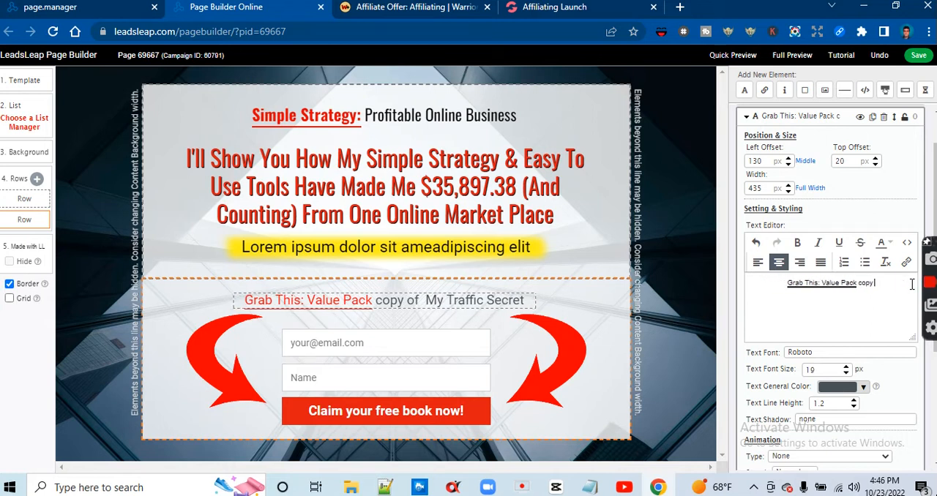
pyautogui.press('BackSpace')
pyautogui.press('BackSpace')
pyautogui.press('BackSpace')
pyautogui.press('BackSpace')
pyautogui.press('BackSpace')
pyautogui.write('TR')
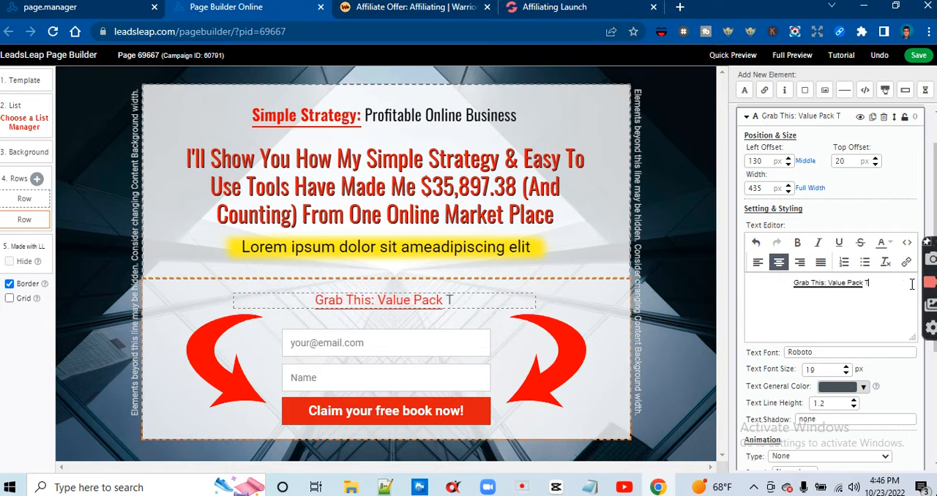
pyautogui.press('BackSpace')
pyautogui.write('raining')
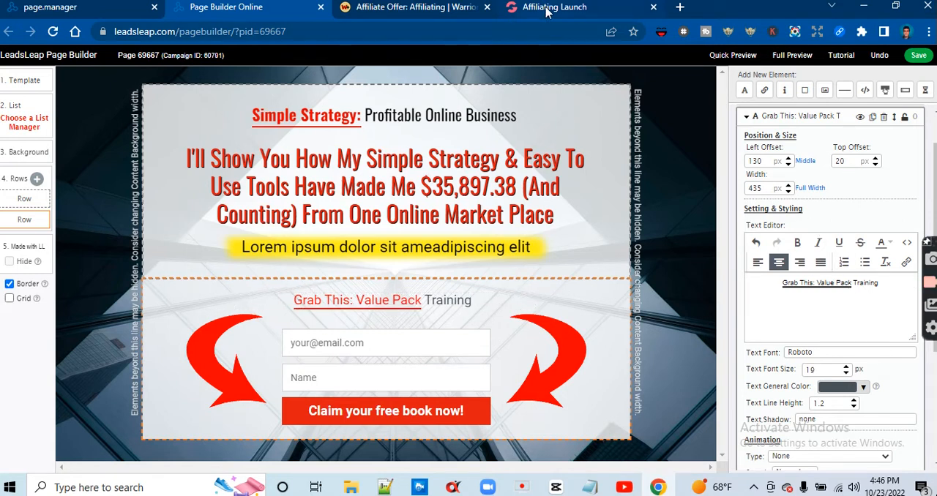
# Reread the sales page's description and append "and copy my simple strategy" after "Training" in the line above the form
pyautogui.moveTo(546, 11)
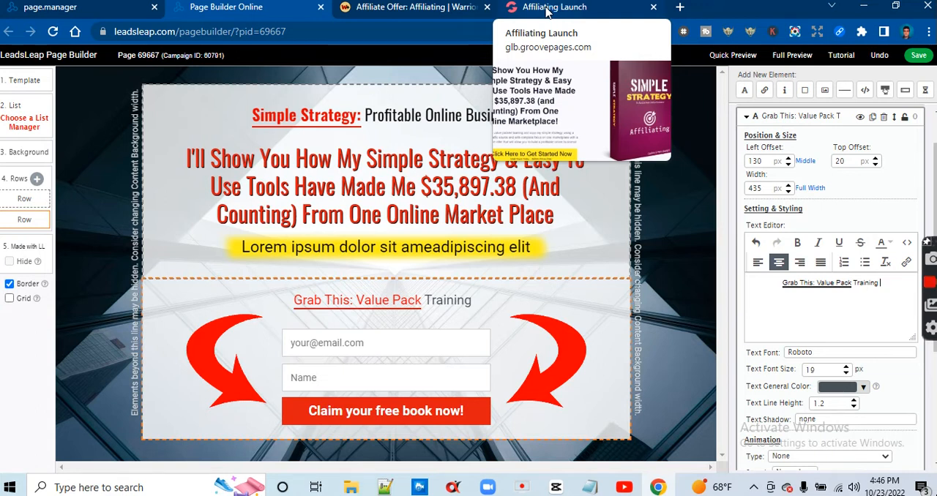
pyautogui.click(546, 9)
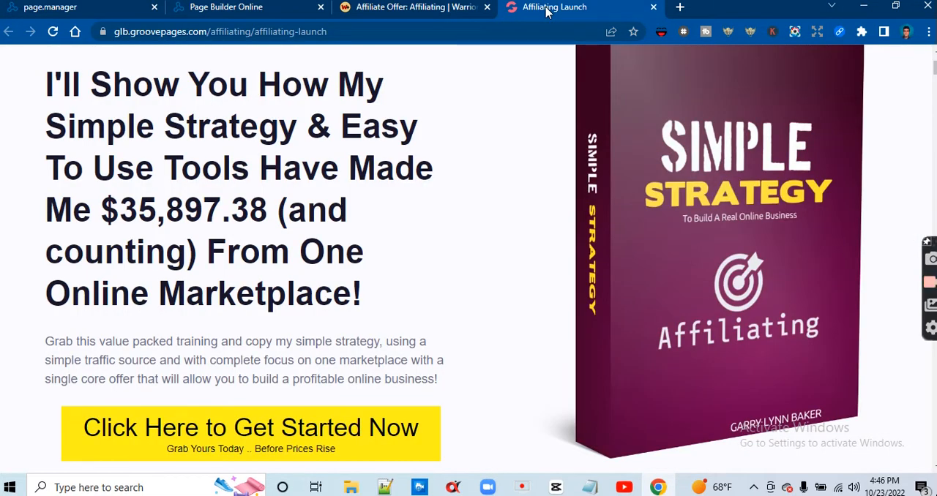
pyautogui.click(251, 7)
pyautogui.write('and dopy my sim')
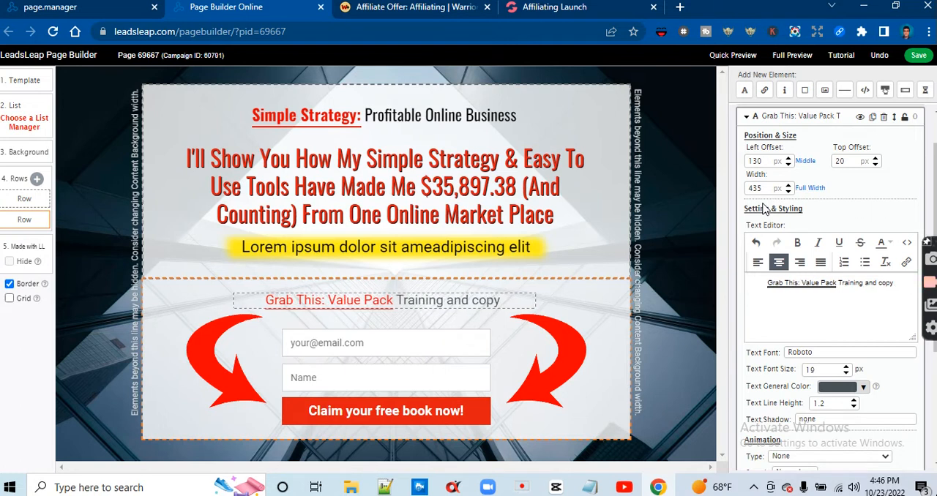
pyautogui.write('ple')
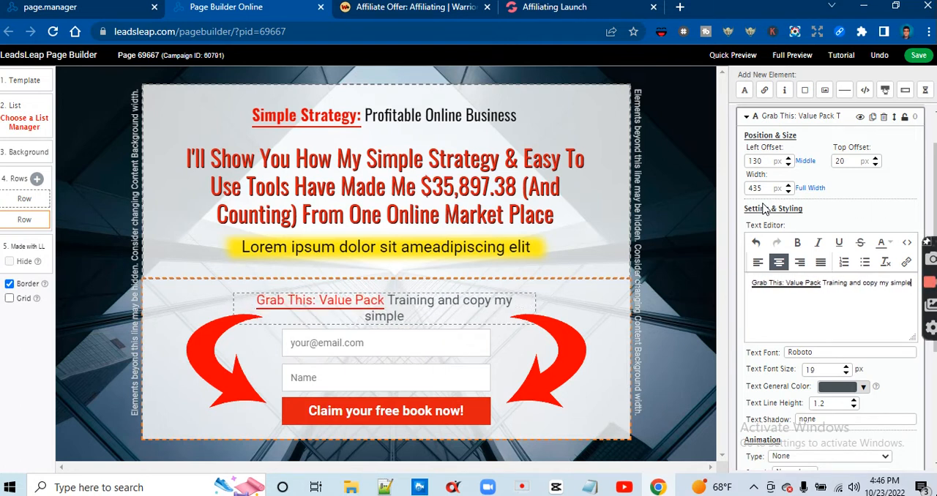
pyautogui.write(' strategy')
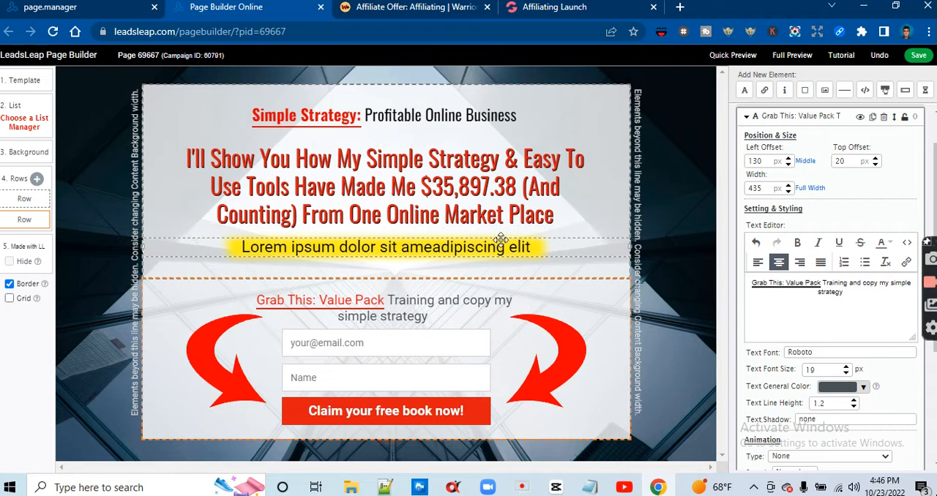
# Delete the first row, which holds the headlines and the Lorem ipsum line
pyautogui.click(524, 250)
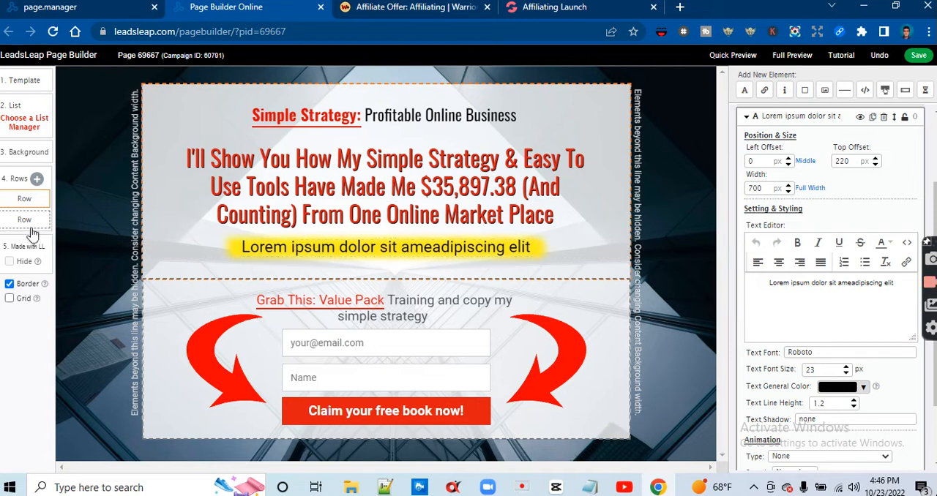
pyautogui.click(34, 204)
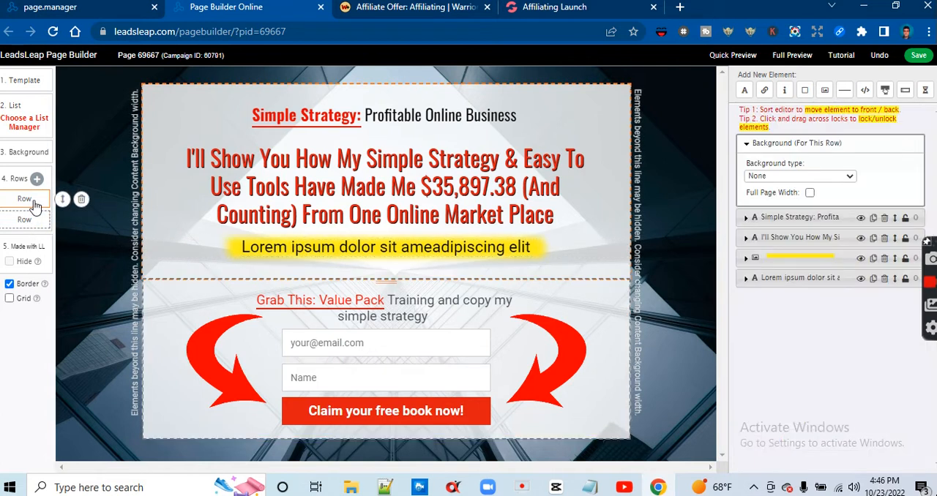
pyautogui.click(85, 207)
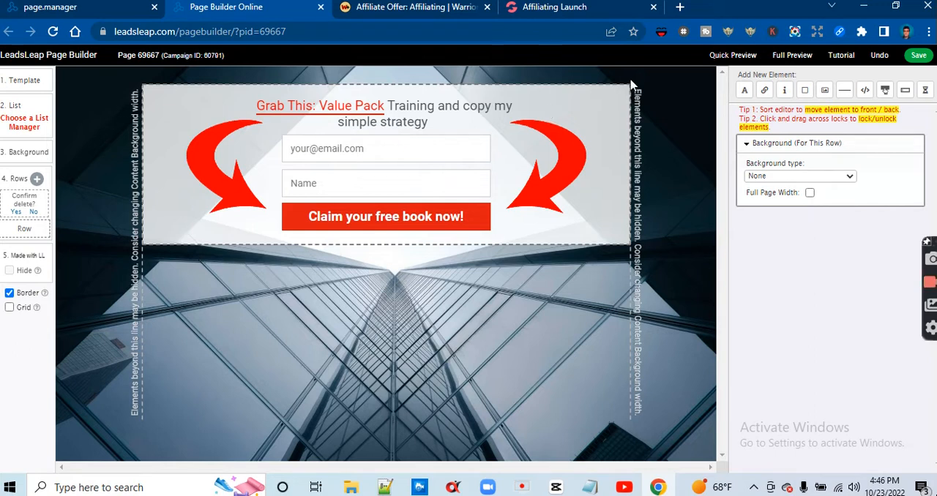
# Undo the deletion of the headline row, keeping the edited line above the form, and confirm the changes
pyautogui.click(878, 58)
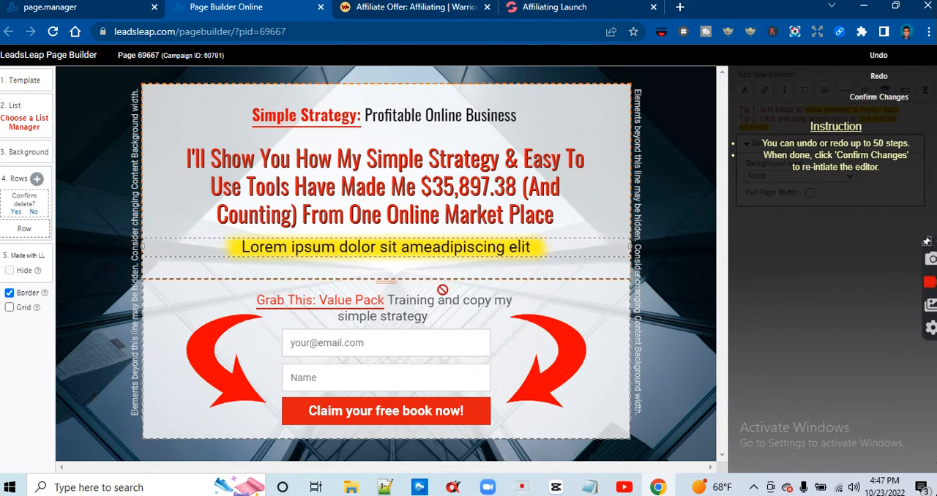
pyautogui.doubleClick(442, 301)
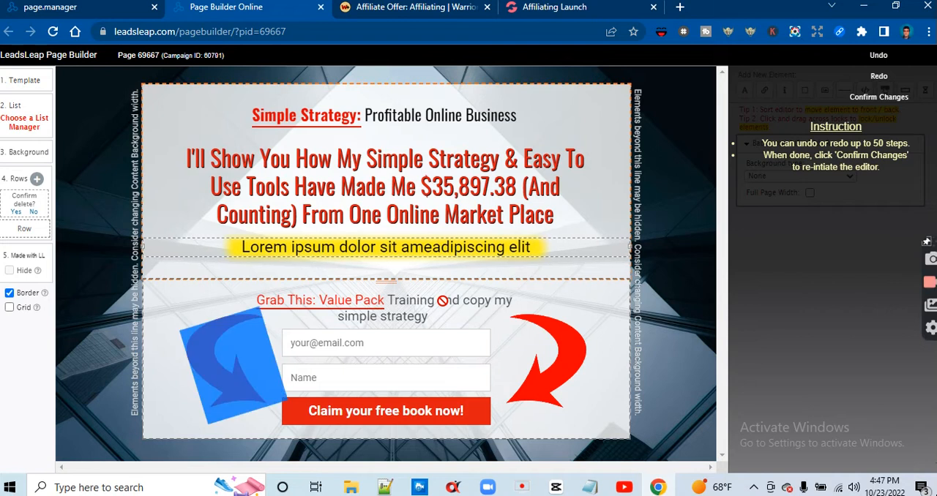
pyautogui.click(618, 290)
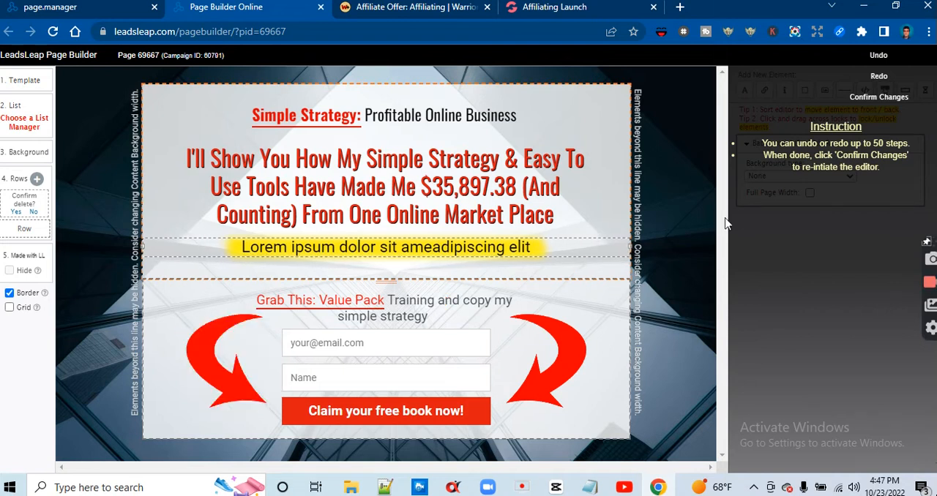
pyautogui.click(883, 64)
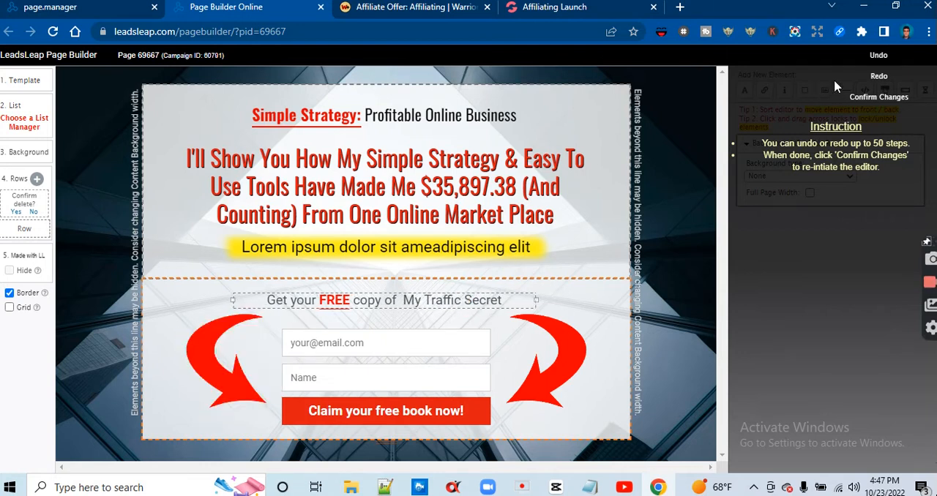
pyautogui.click(879, 76)
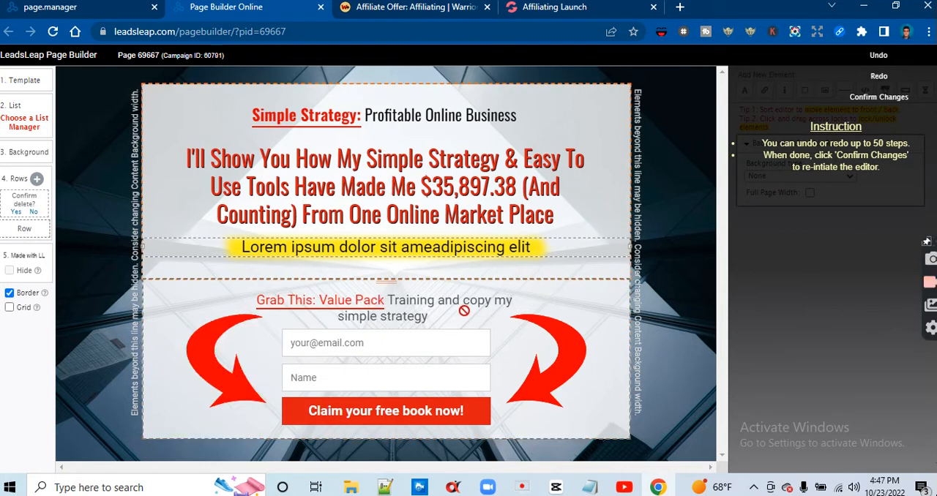
pyautogui.doubleClick(424, 416)
pyautogui.doubleClick(423, 416)
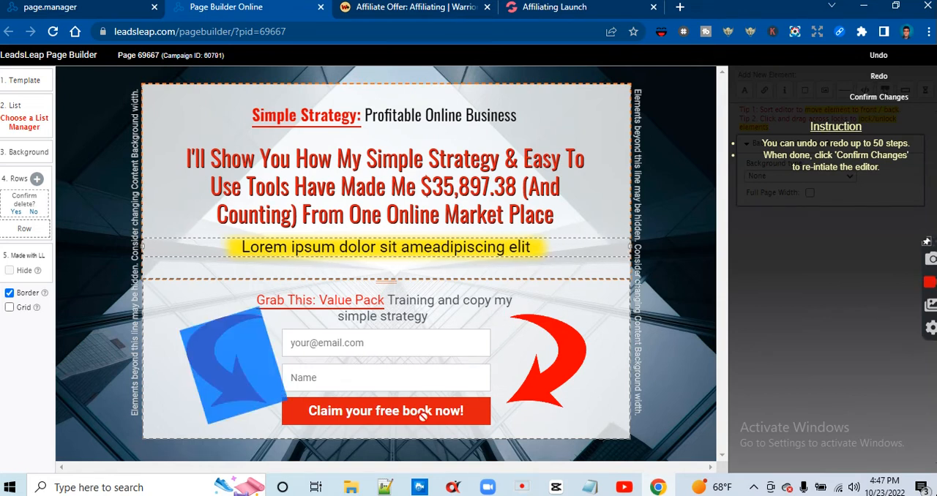
pyautogui.click(423, 416)
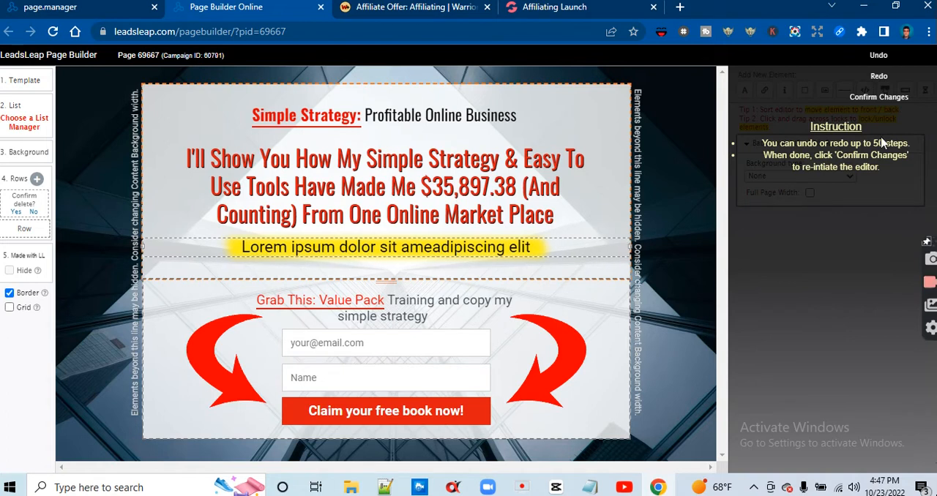
pyautogui.click(878, 96)
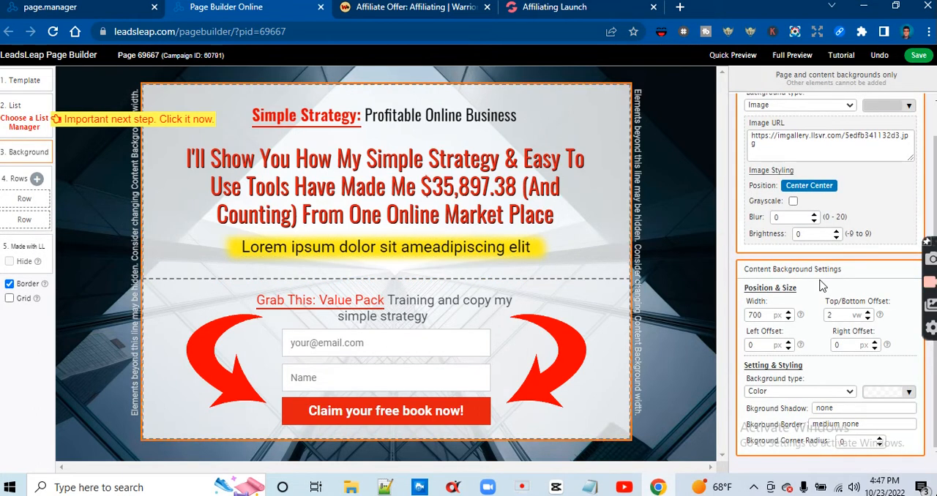
# Swap the two opt-in form fields so that Name sits above the e-mail field, aligned with each other
pyautogui.moveTo(935, 197)
pyautogui.mouseDown()
pyautogui.moveTo(936, 159)
pyautogui.moveTo(935, 184)
pyautogui.mouseUp()
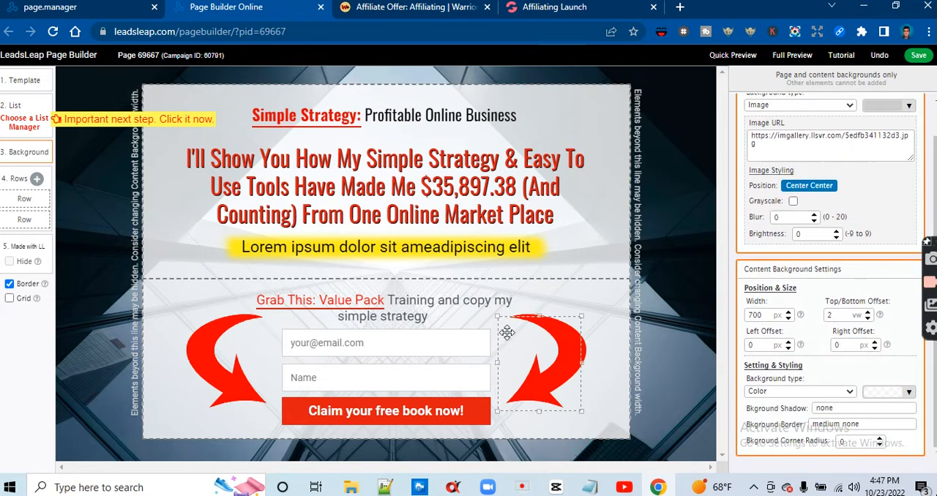
pyautogui.moveTo(469, 351); pyautogui.dragTo(420, 351)
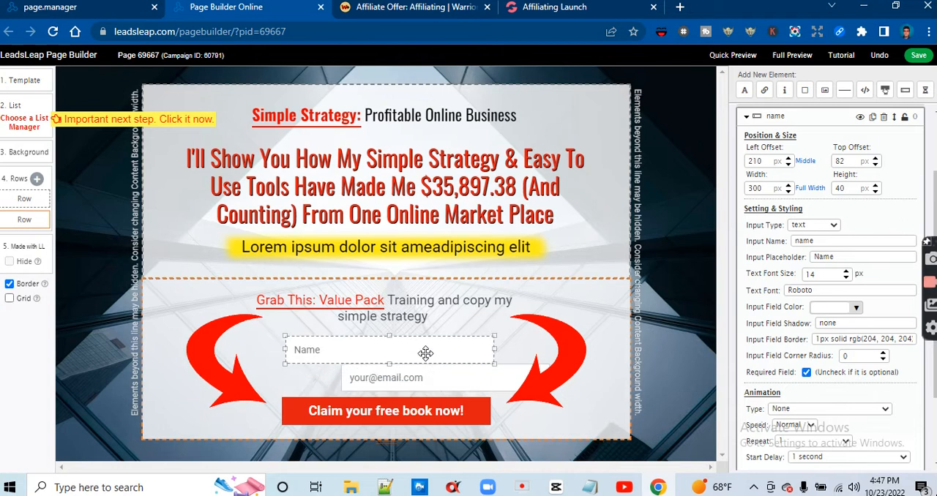
pyautogui.moveTo(412, 387); pyautogui.dragTo(357, 386)
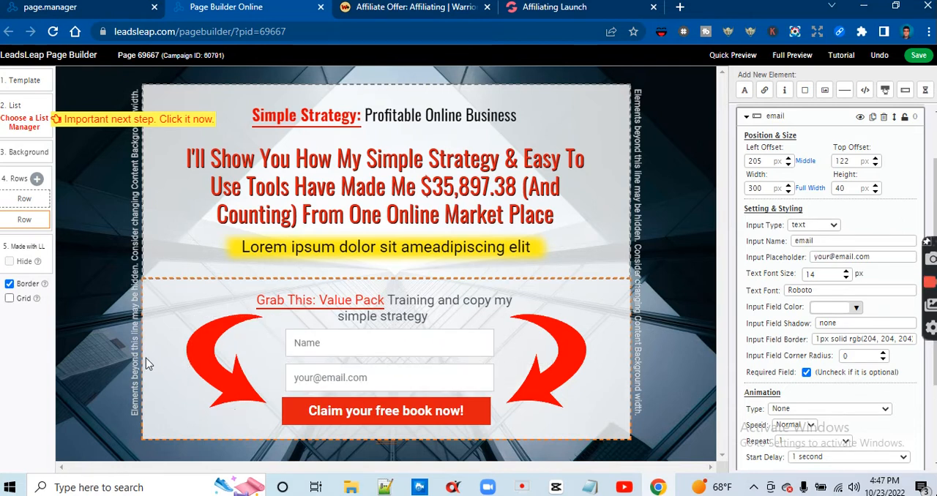
pyautogui.click(150, 377)
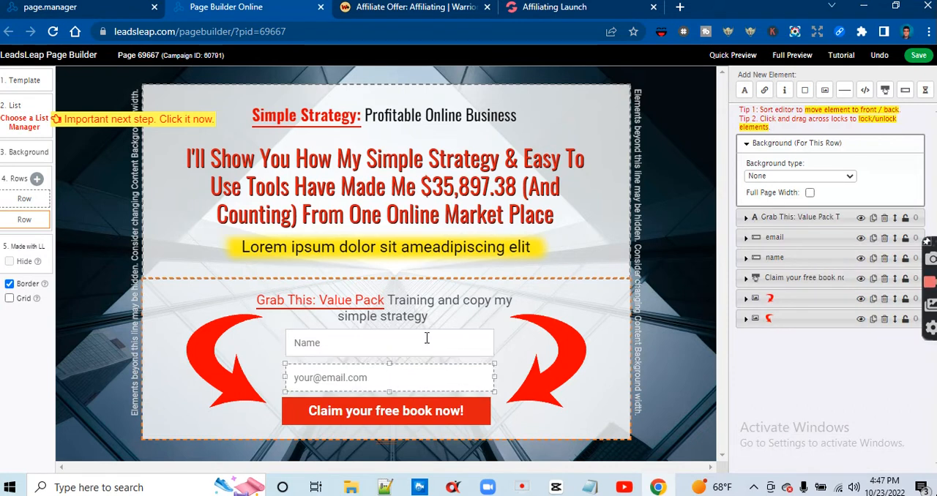
# Delete the "Lorem ipsum" text under the red headline together with the yellow highlight image behind it
pyautogui.click(487, 245)
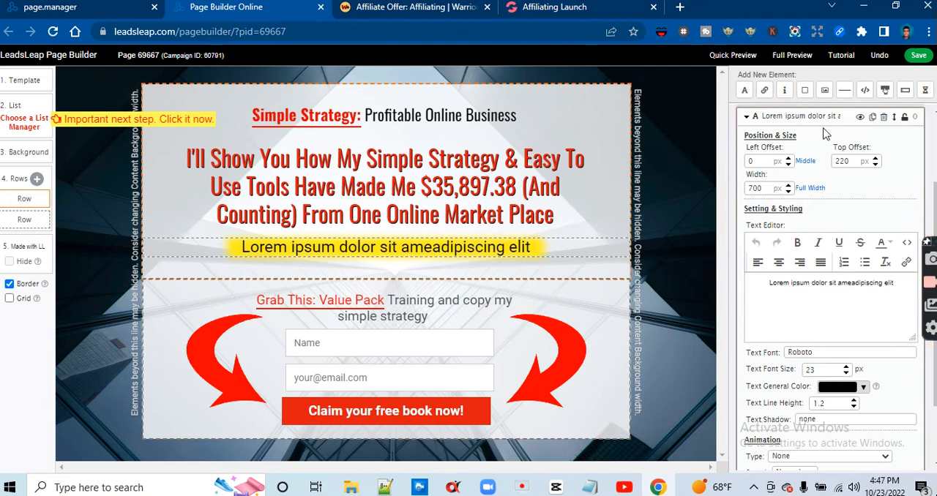
pyautogui.click(885, 117)
pyautogui.click(535, 247)
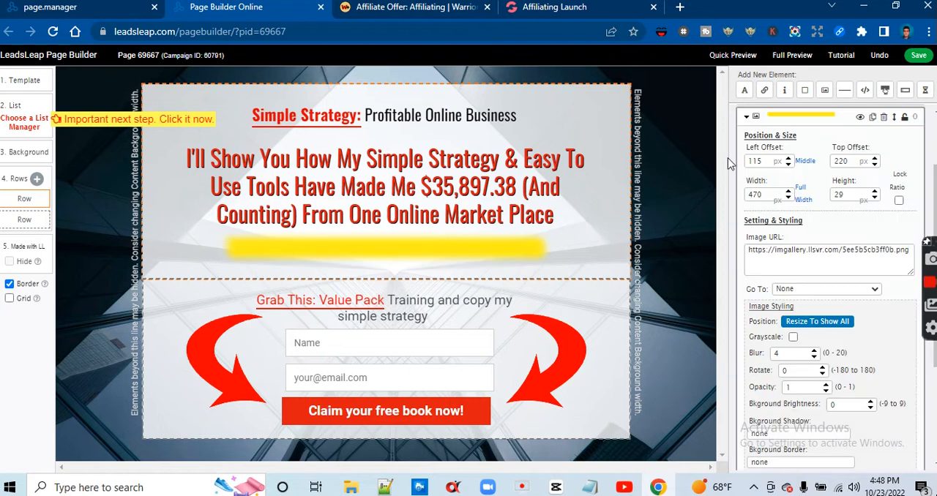
pyautogui.click(884, 117)
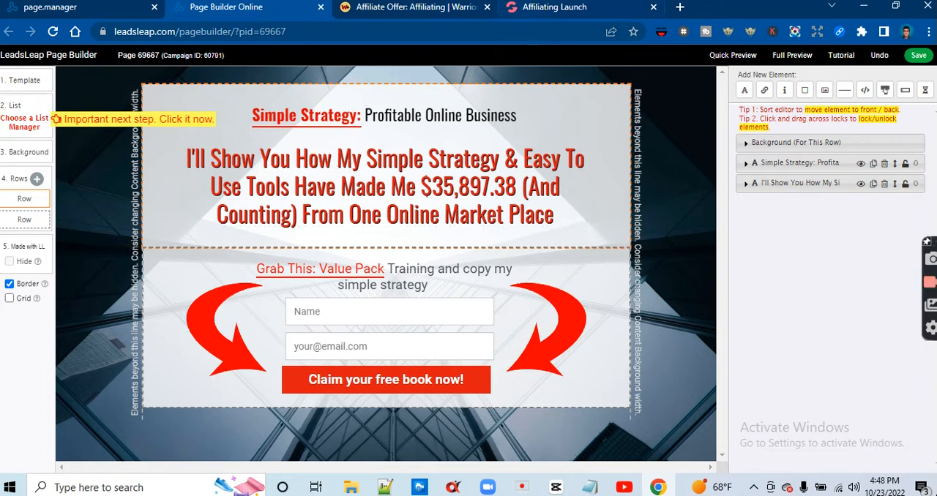
# Review the Affiliating sales page and the WarriorPlus affiliate offer for the wording and product being promoted
pyautogui.moveTo(521, 9)
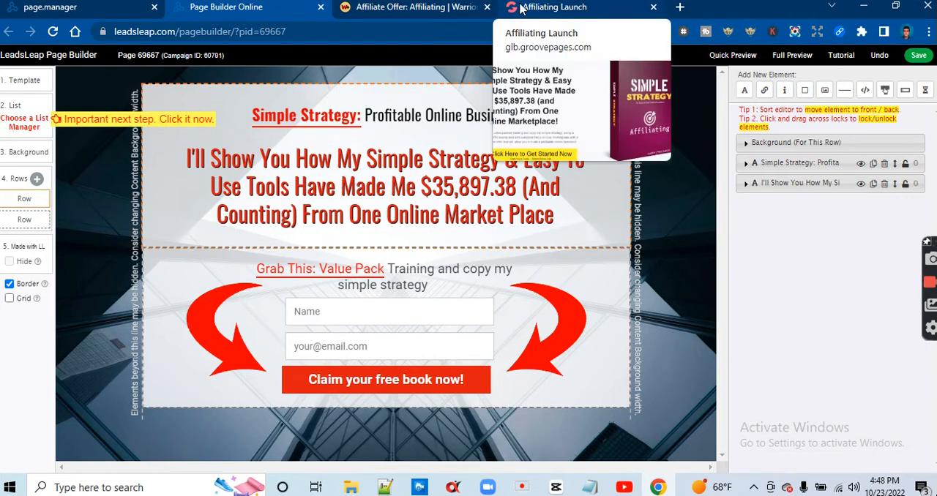
pyautogui.click(522, 8)
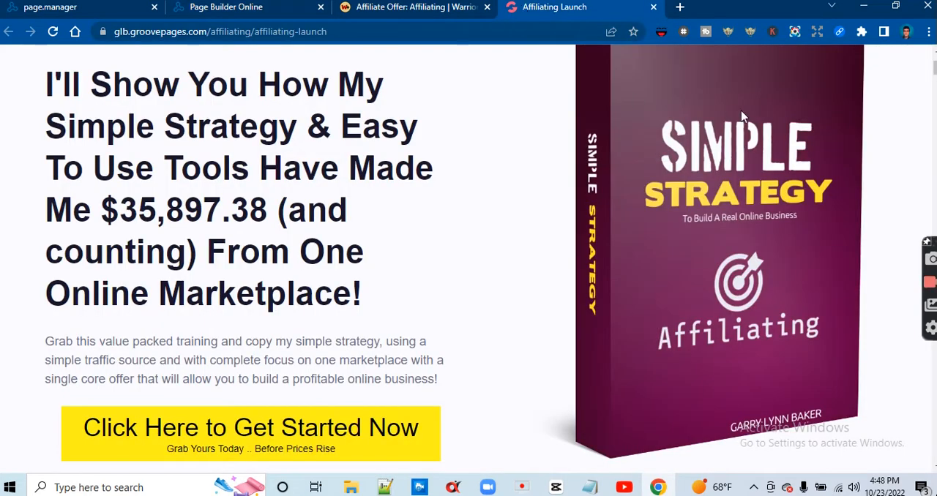
pyautogui.scroll(2, 469, 260)
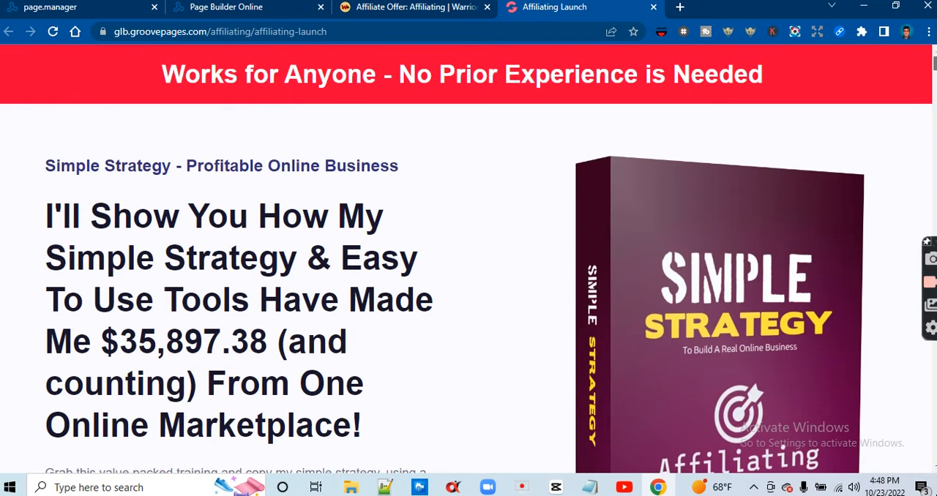
pyautogui.scroll(-2, 469, 259)
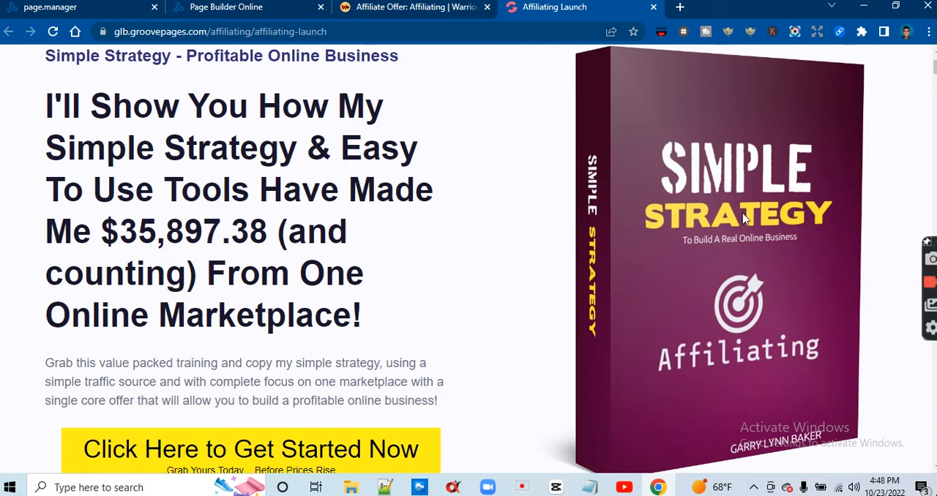
pyautogui.scroll(2, 469, 259)
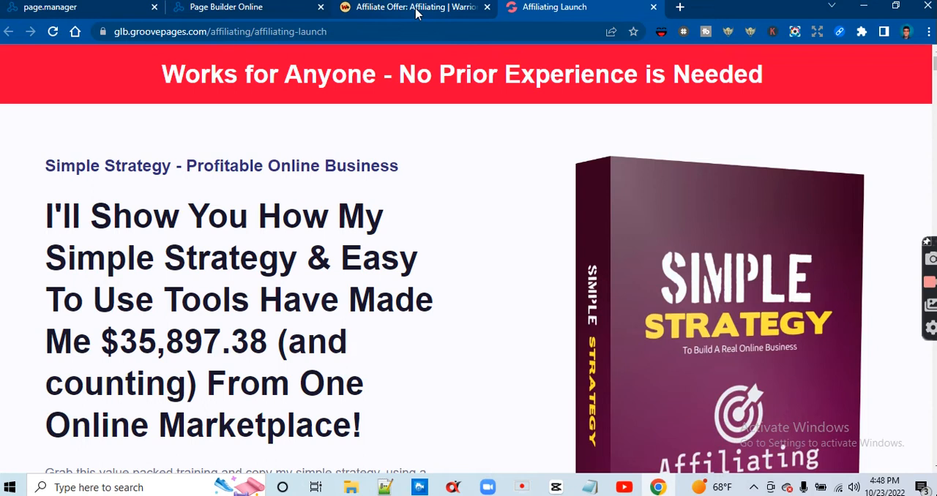
pyautogui.moveTo(418, 13)
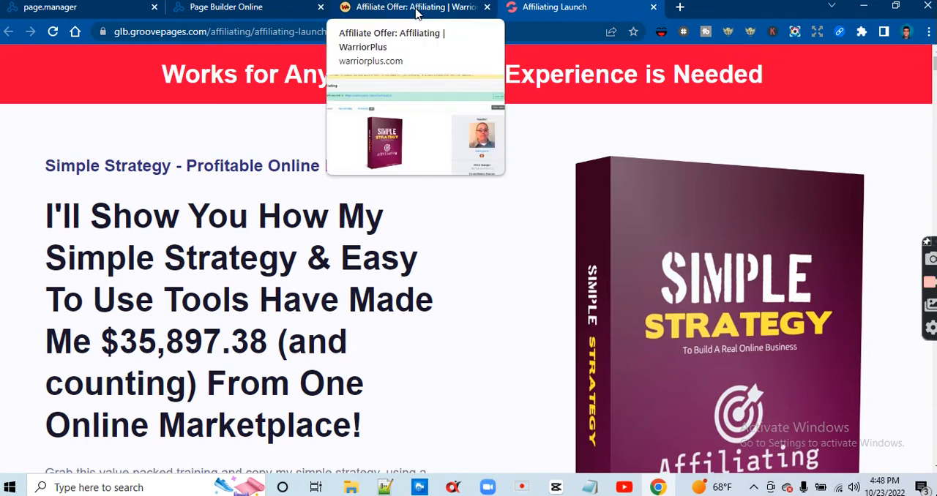
pyautogui.click(418, 13)
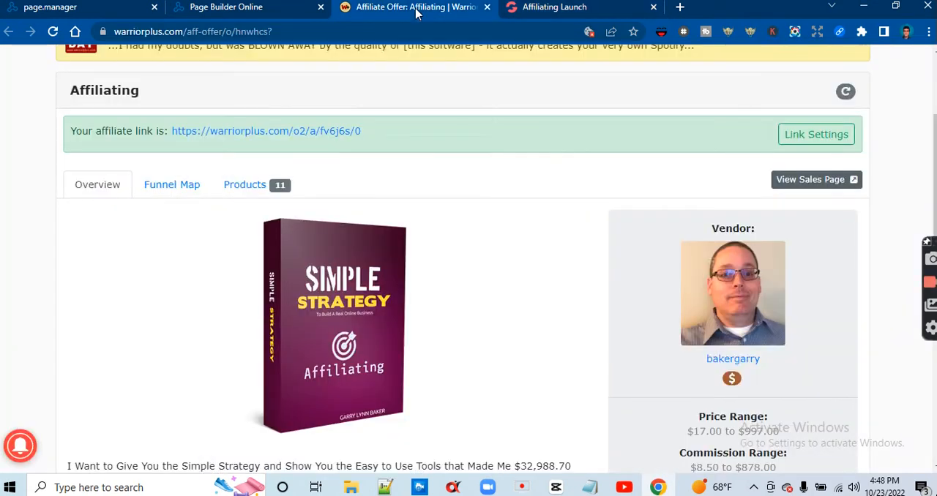
pyautogui.click(253, 12)
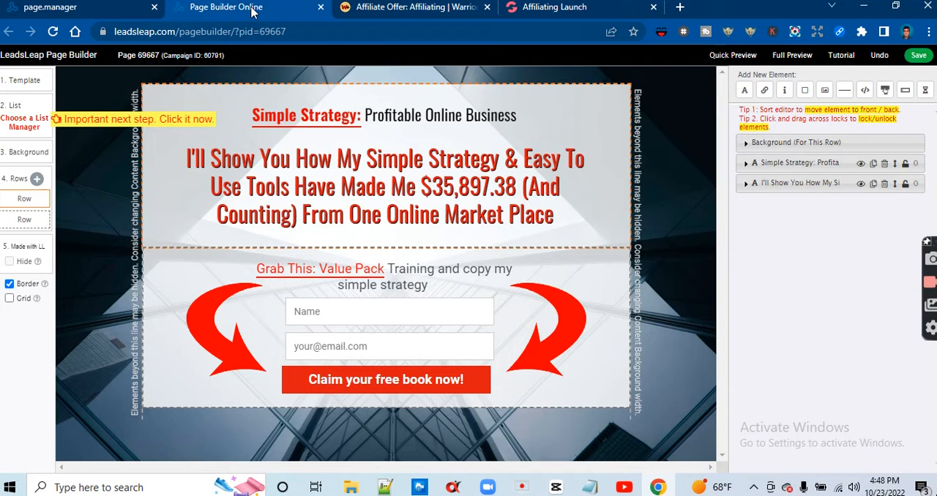
# Choose SendSteed as the page's list manager, and copy the affiliate link from the Affiliating offer's link settings on WarriorPlus
pyautogui.click(25, 122)
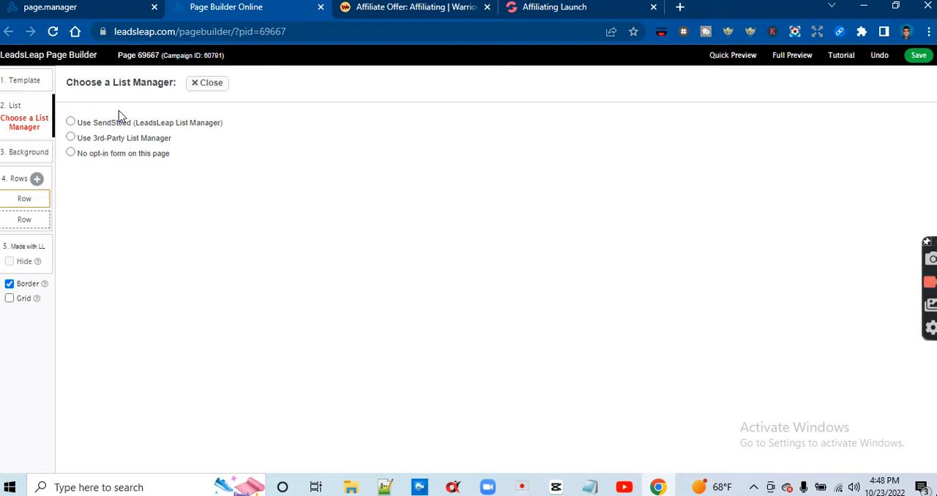
pyautogui.click(71, 122)
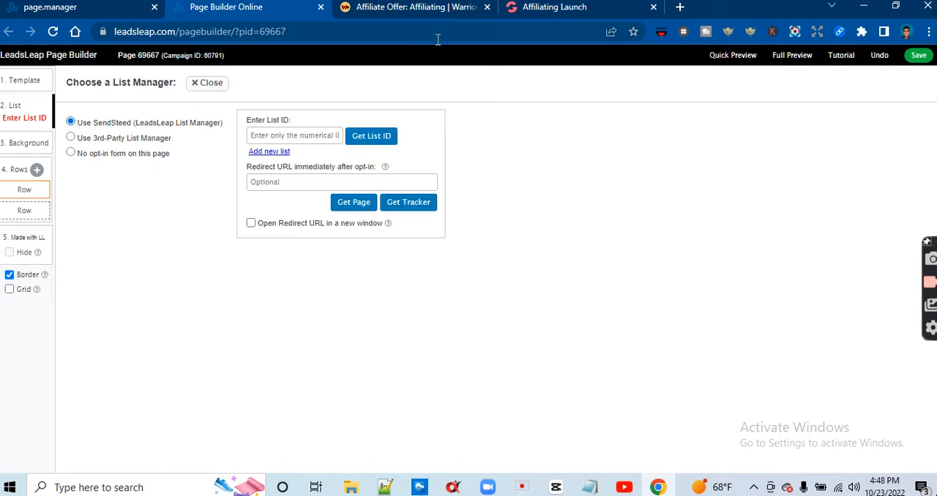
pyautogui.click(527, 23)
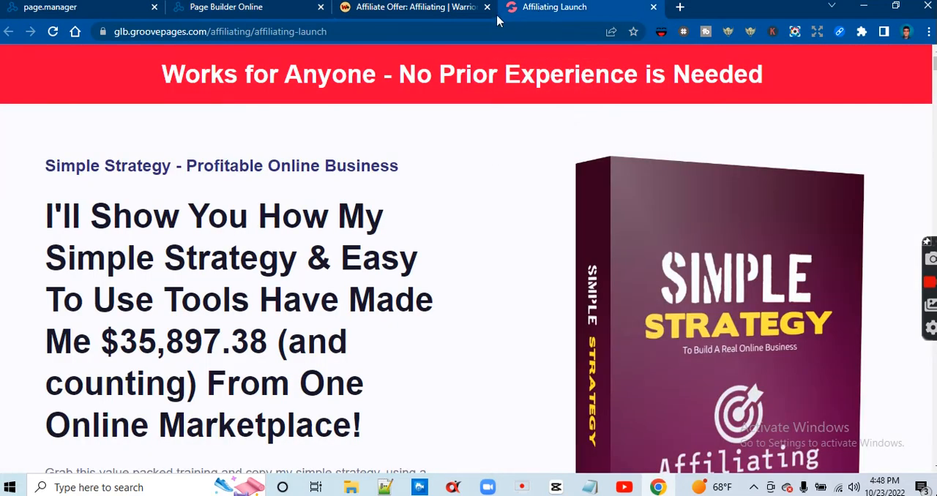
pyautogui.click(400, 23)
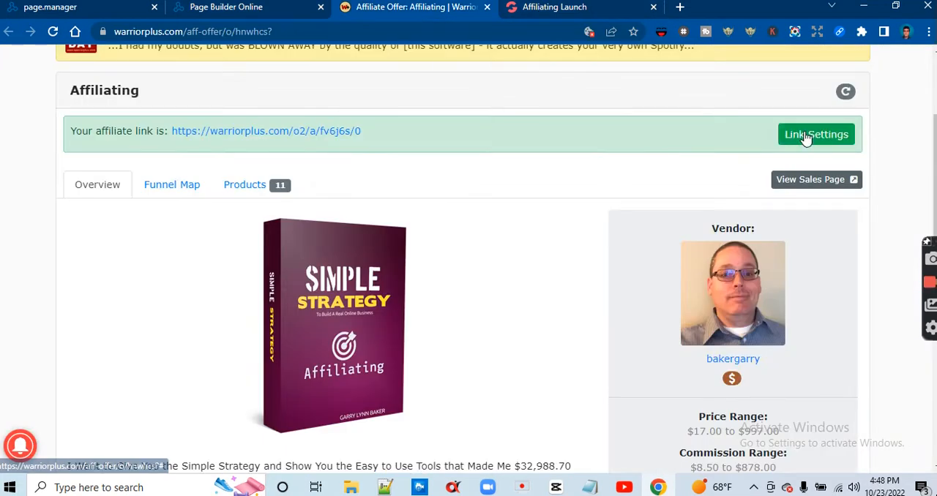
pyautogui.click(781, 135)
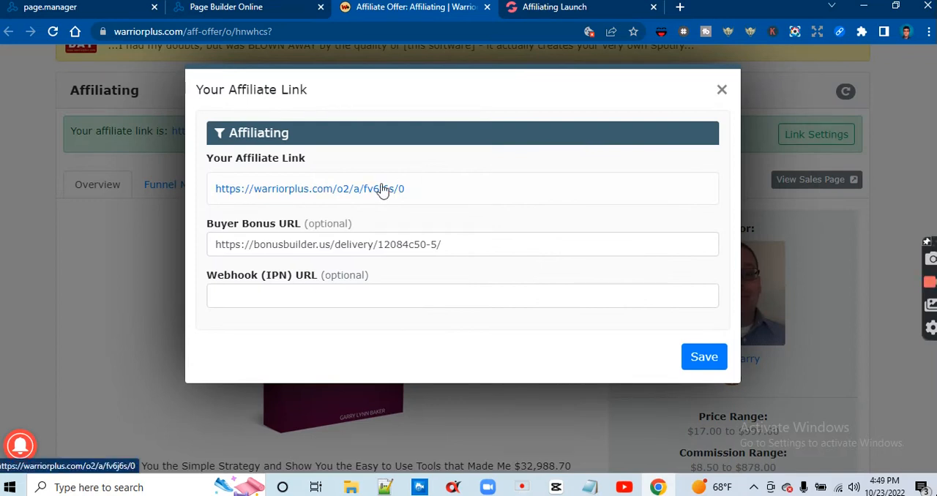
pyautogui.rightClick(383, 190)
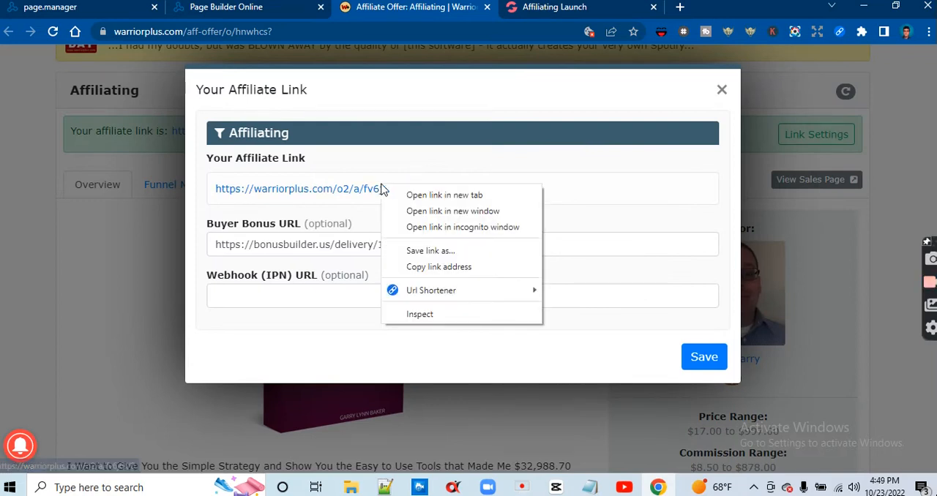
pyautogui.click(414, 266)
pyautogui.click(33, 276)
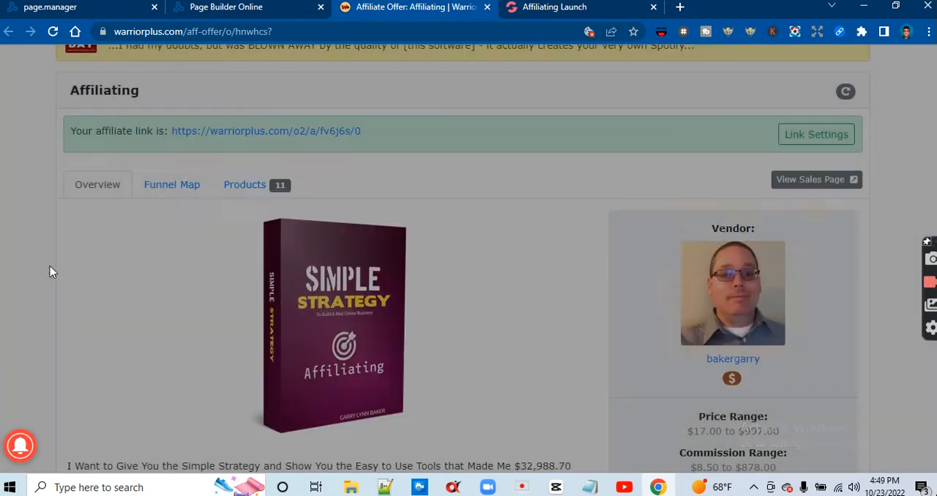
# Paste the affiliate link as the page's redirect URL after opt-in and save the page, ignoring the list ID check
pyautogui.click(240, 10)
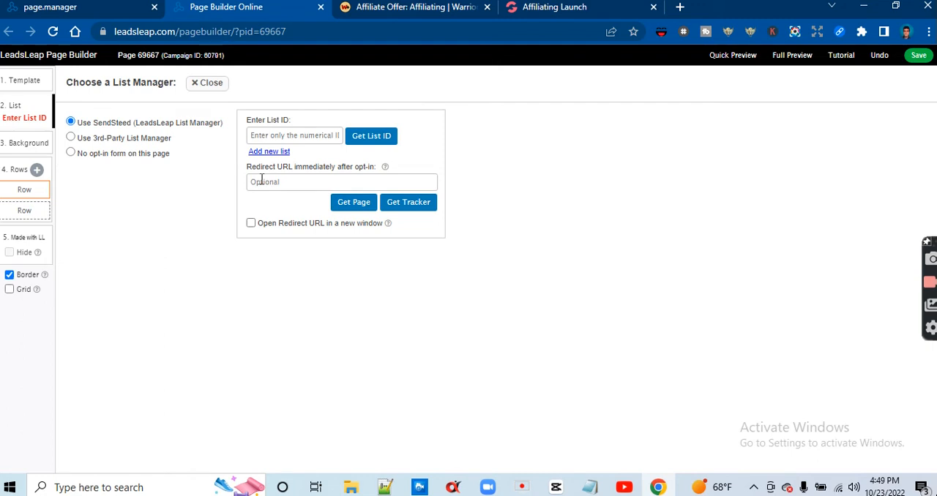
pyautogui.rightClick(262, 183)
pyautogui.click(303, 286)
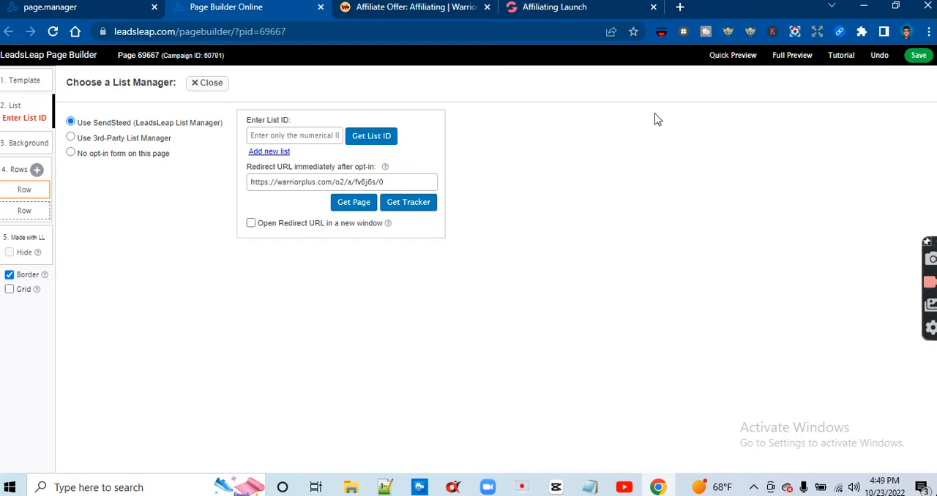
pyautogui.click(917, 60)
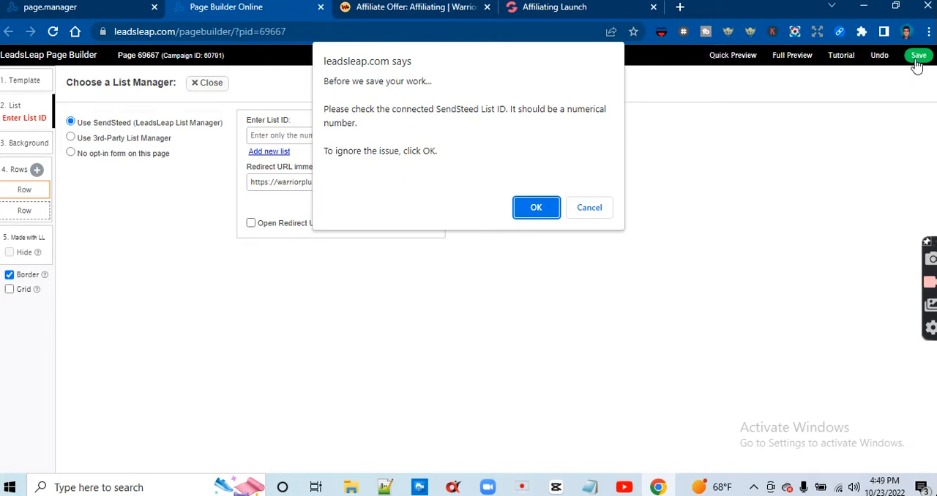
pyautogui.click(536, 214)
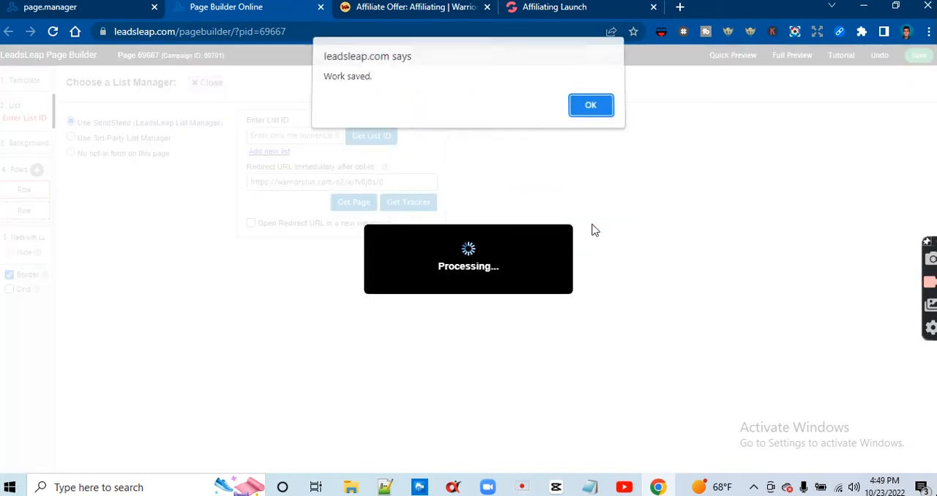
pyautogui.click(590, 114)
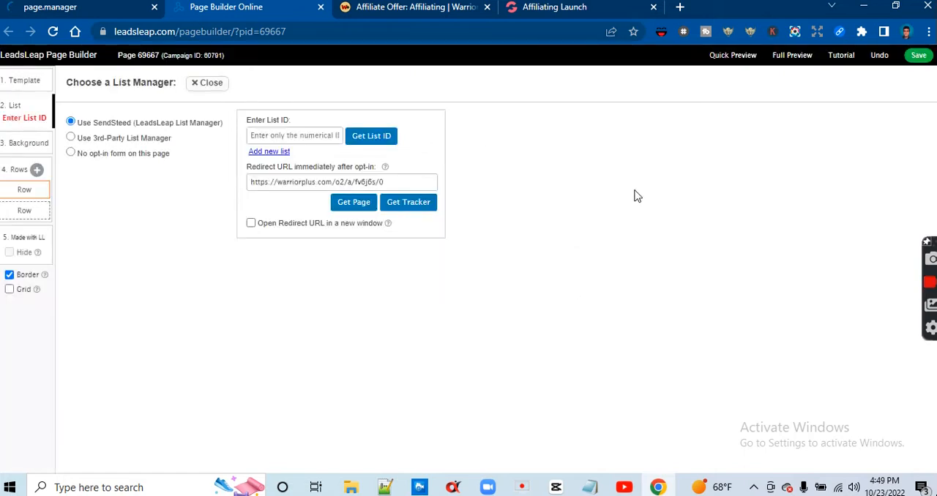
pyautogui.click(219, 83)
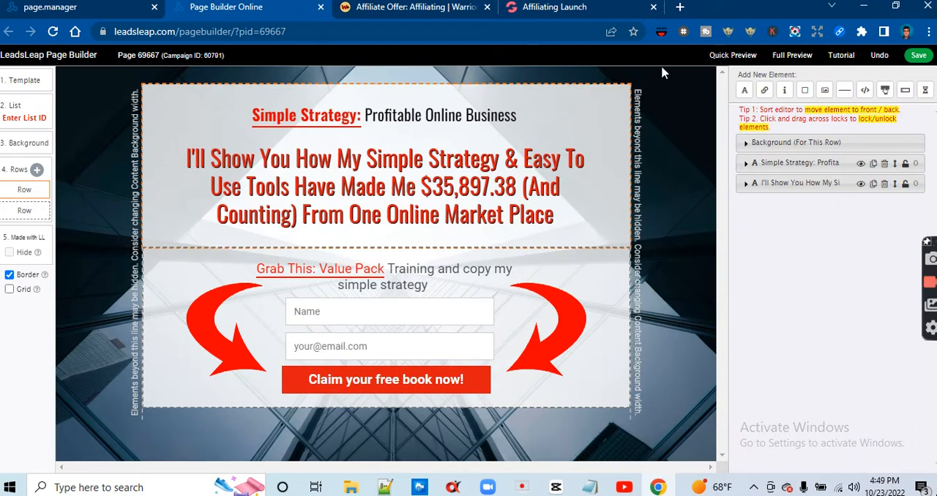
# Save the page once more without a list ID and return to the page layout
pyautogui.click(920, 59)
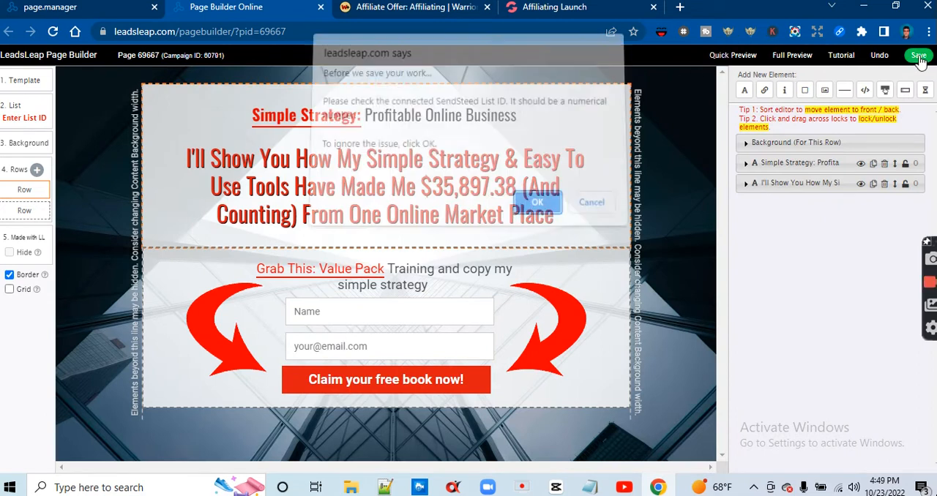
pyautogui.click(539, 209)
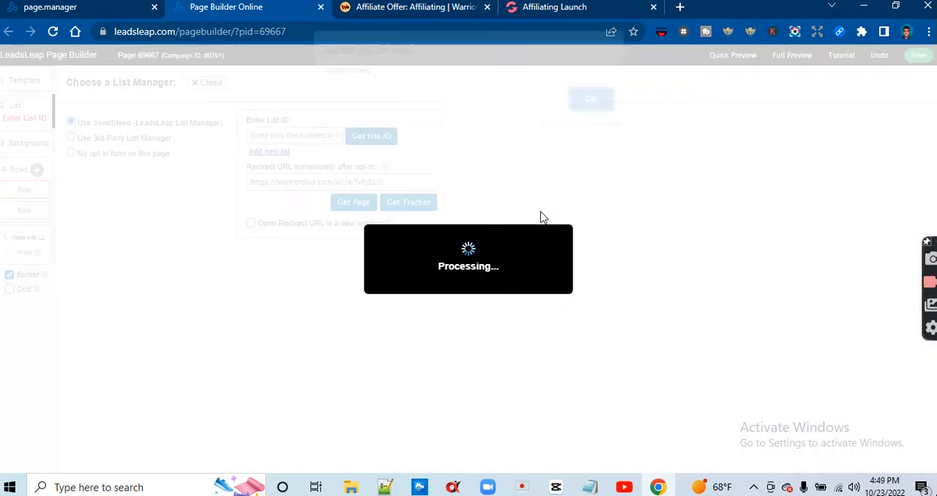
pyautogui.click(597, 117)
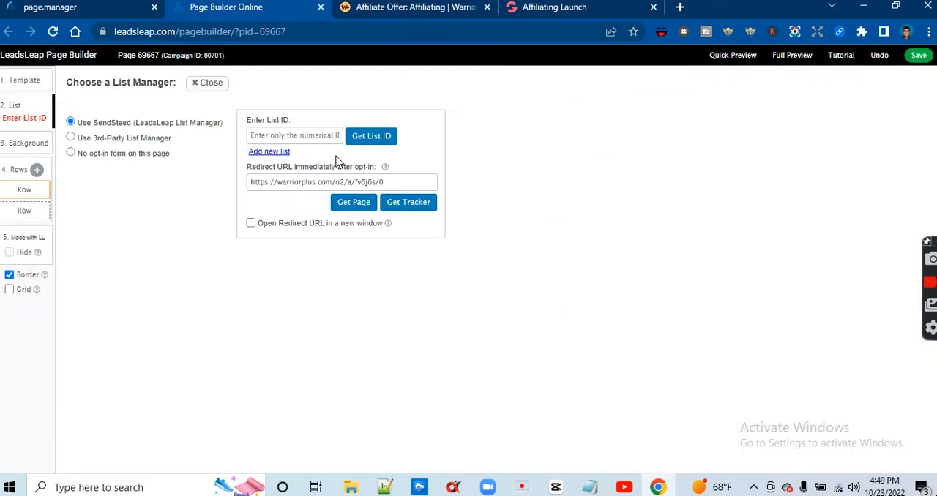
pyautogui.click(198, 85)
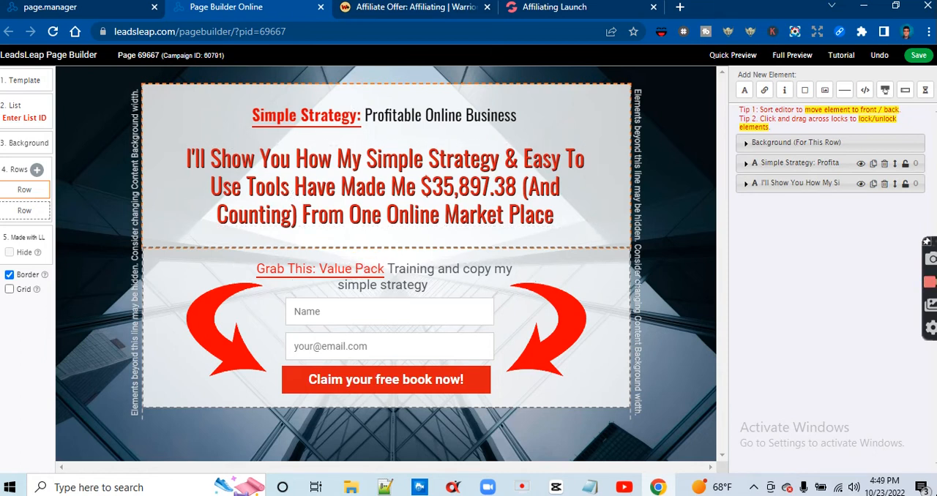
# Add a new list named "Affiliating page" in the LeadsLeap List Manager
pyautogui.click(54, 9)
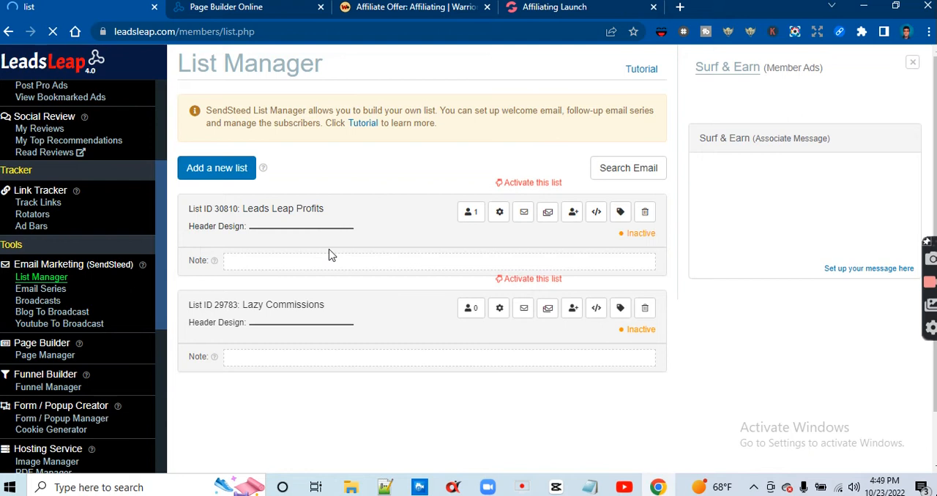
pyautogui.click(503, 210)
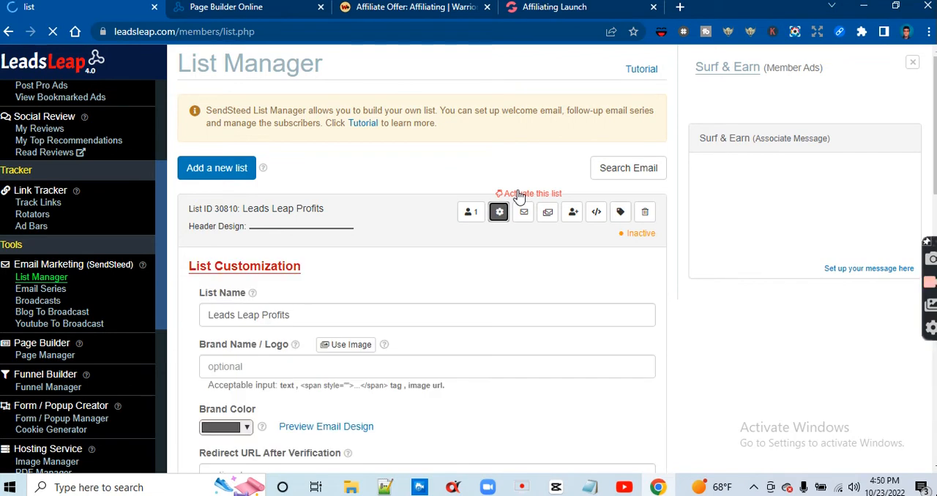
pyautogui.click(235, 169)
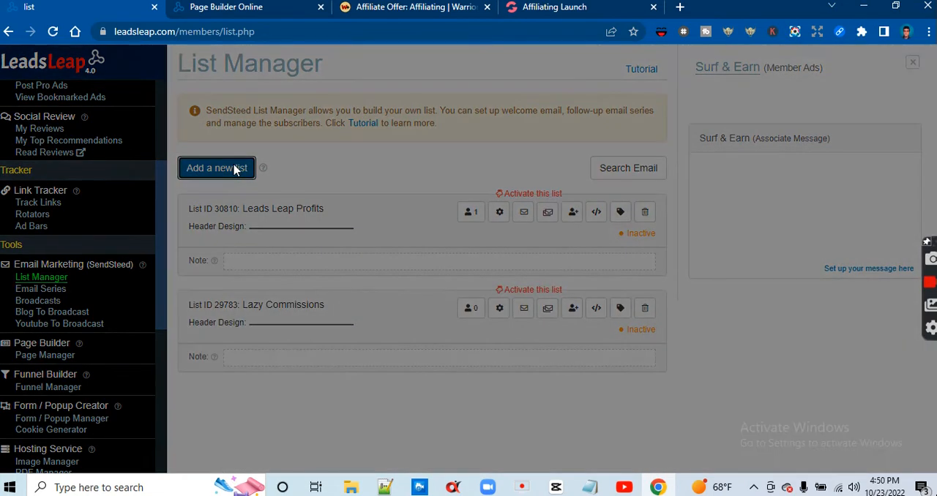
pyautogui.click(337, 144)
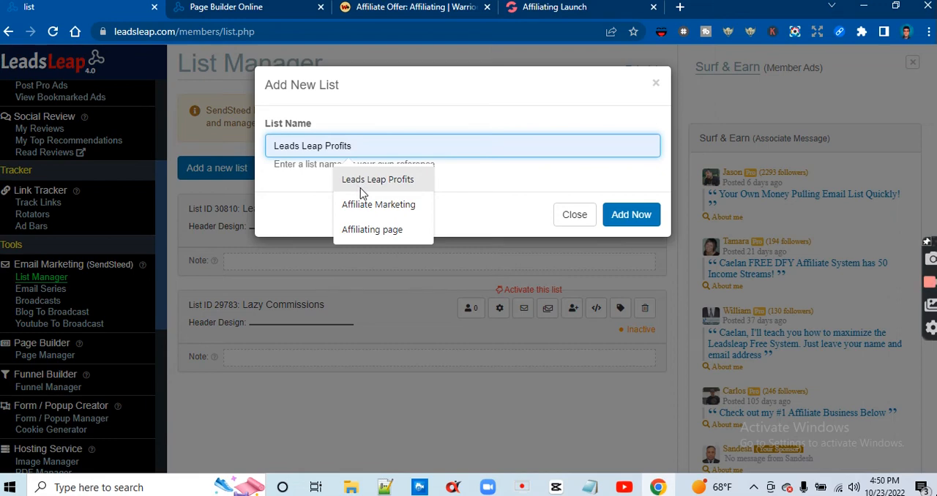
pyautogui.click(368, 230)
pyautogui.click(605, 214)
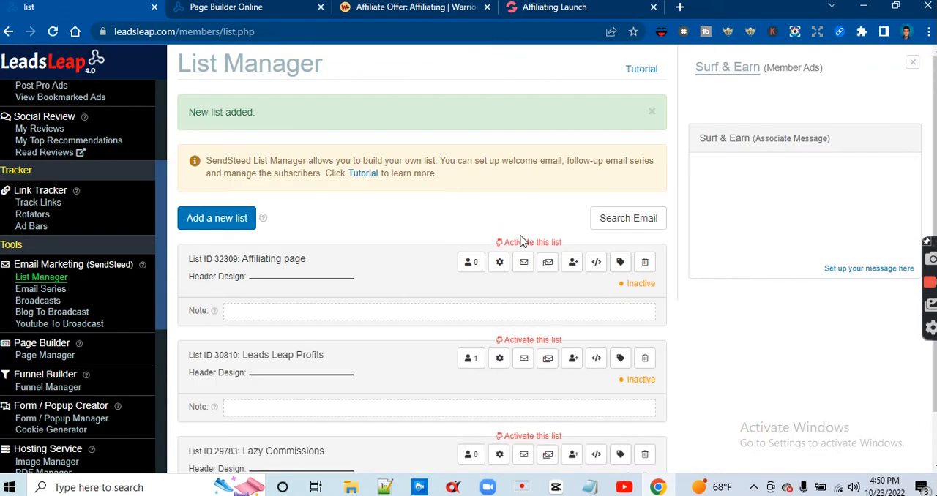
# Look at the customization settings of the new "Affiliating page" list and close them
pyautogui.click(499, 263)
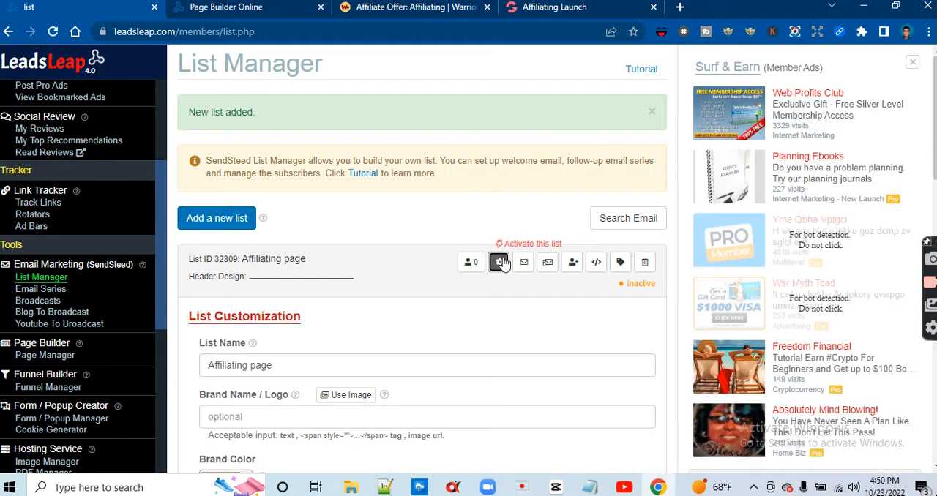
pyautogui.click(499, 262)
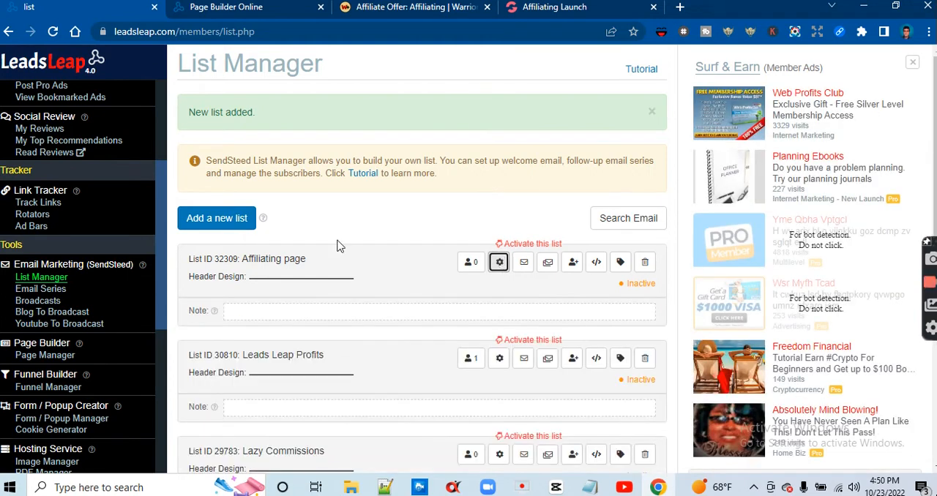
pyautogui.click(228, 259)
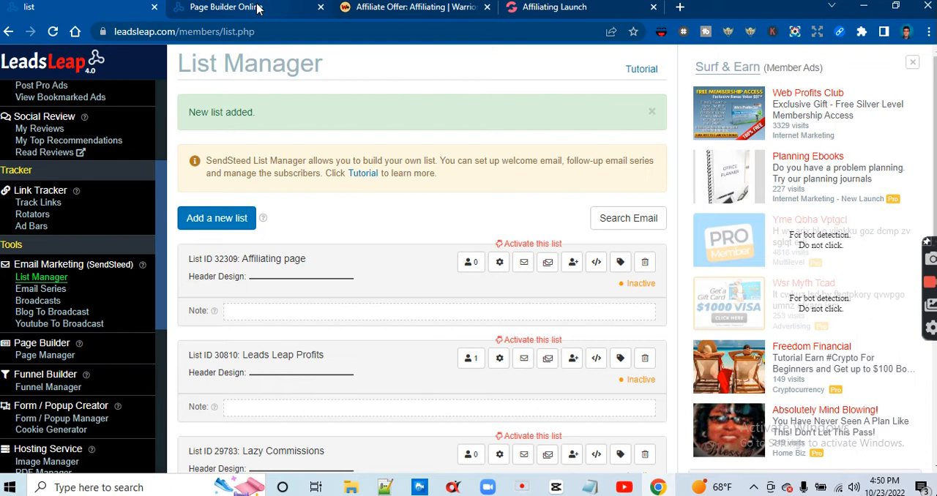
# Connect the landing page to the "Affiliating page" SendSteed list, save the page and close the list settings
pyautogui.click(257, 8)
pyautogui.click(24, 112)
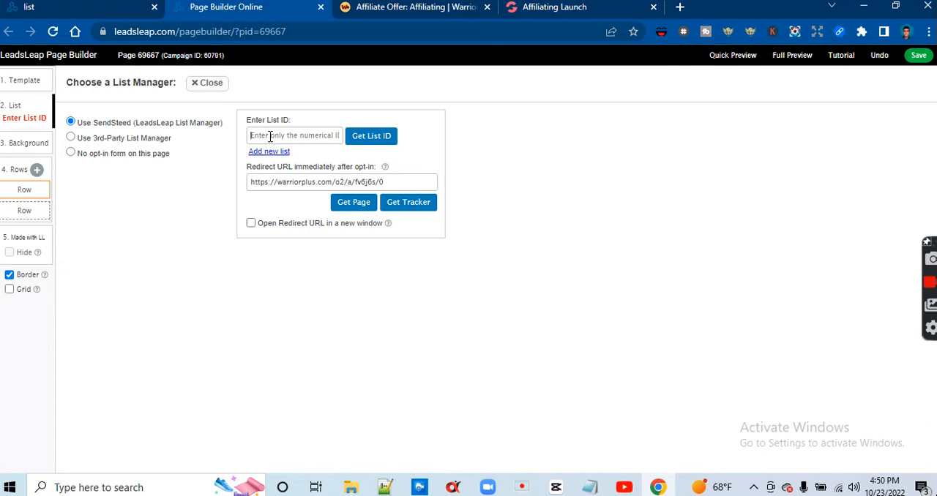
pyautogui.click(373, 135)
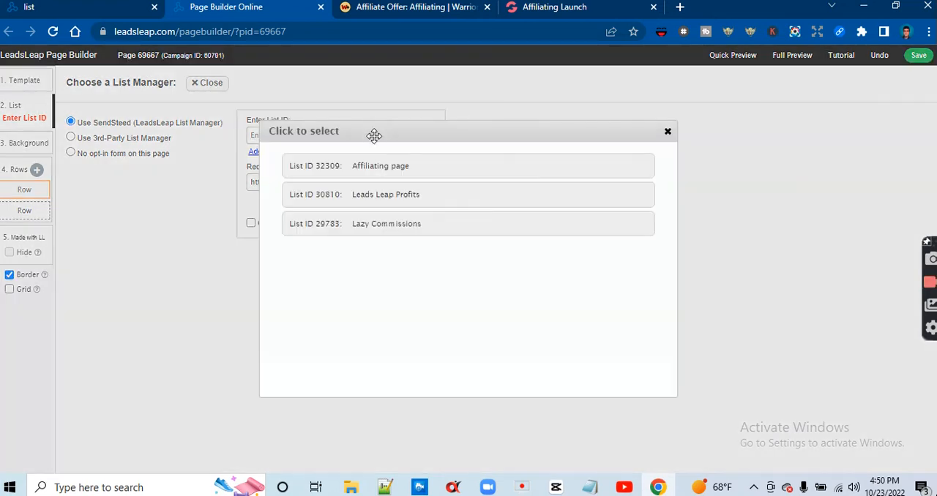
pyautogui.click(383, 167)
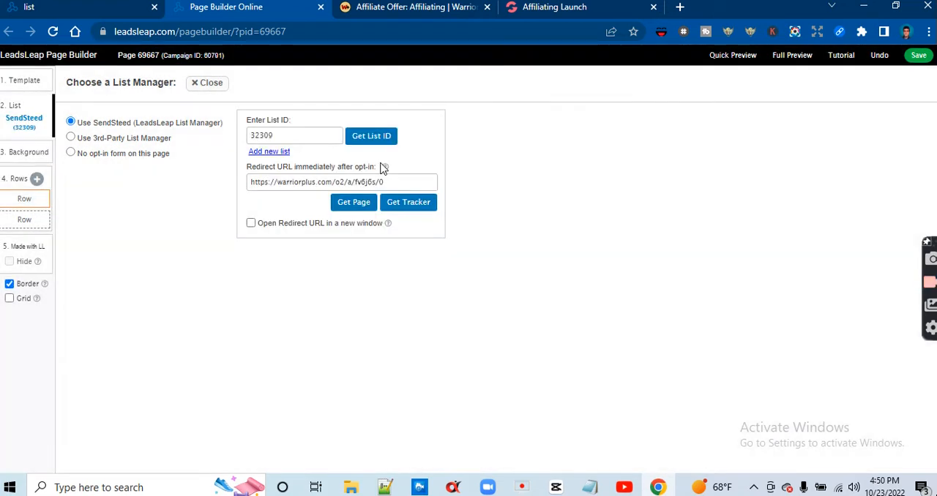
pyautogui.click(927, 56)
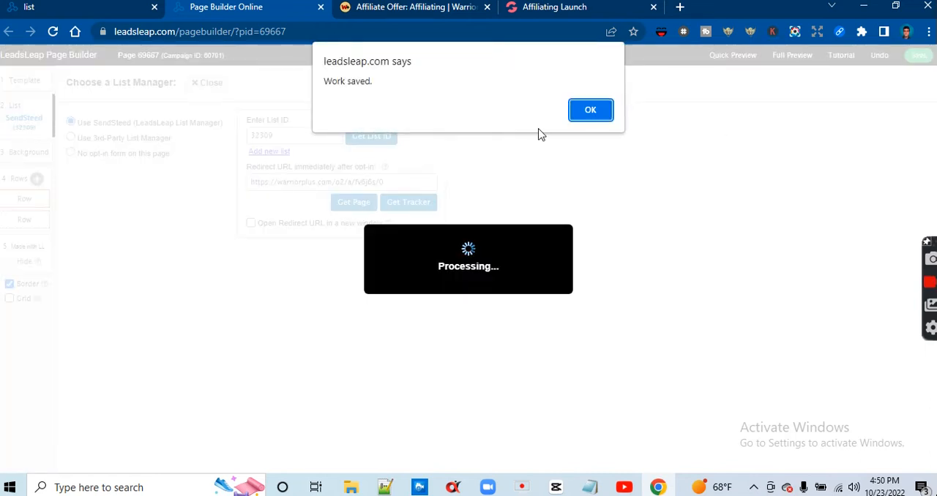
pyautogui.click(588, 117)
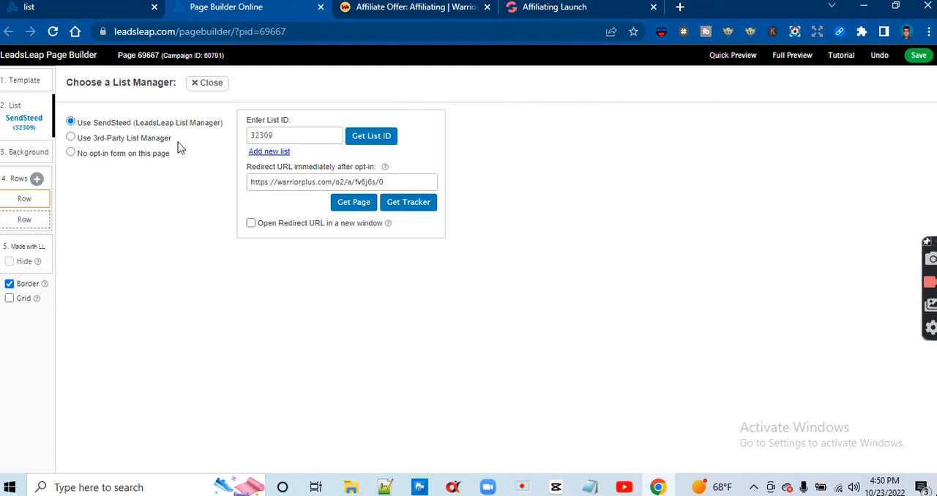
pyautogui.click(198, 85)
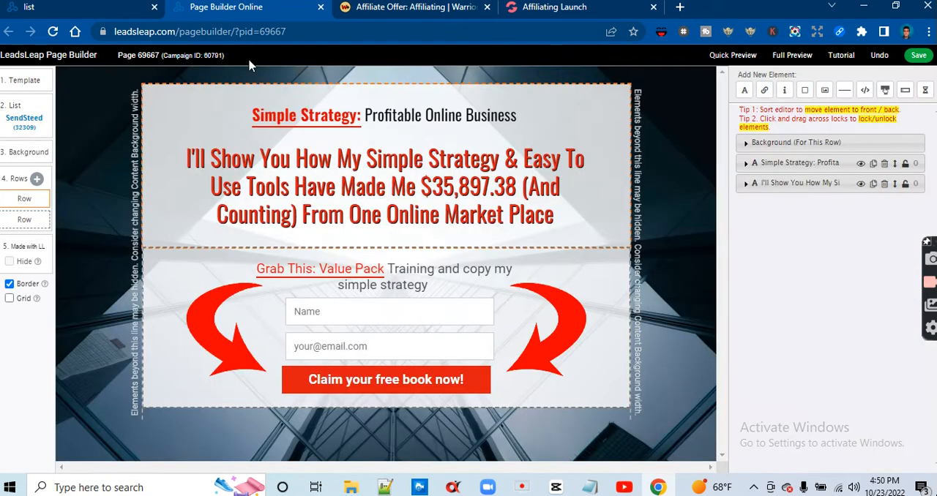
# Open the SendSteed Email Series page and try to add a new follow-up email for the "Affiliating page" list
pyautogui.click(100, 7)
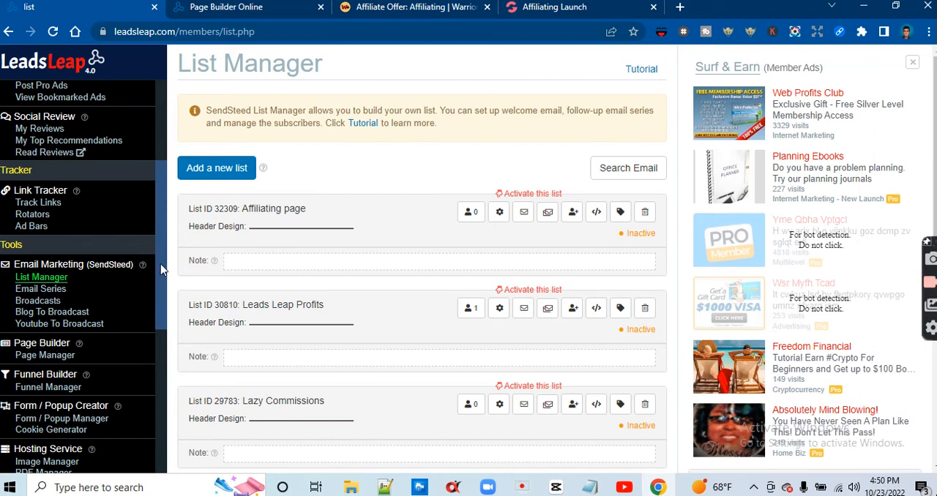
pyautogui.moveTo(161, 269); pyautogui.dragTo(48, 271)
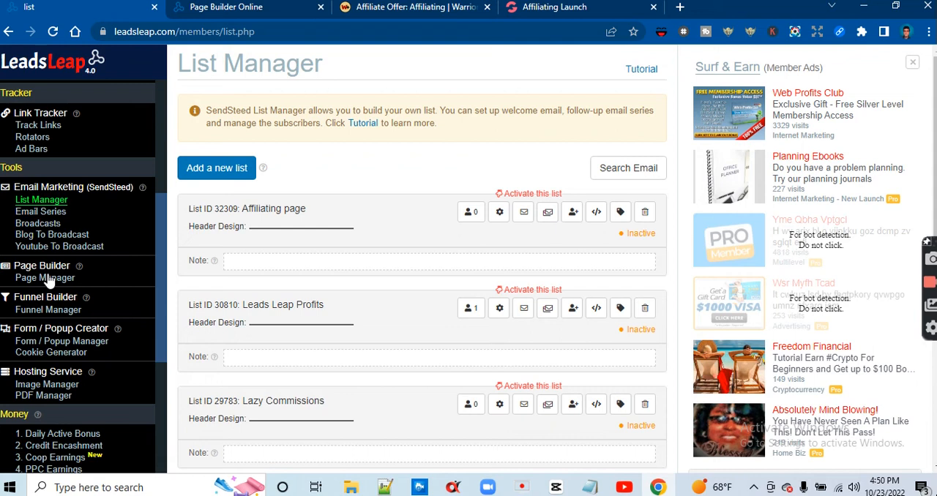
pyautogui.click(48, 278)
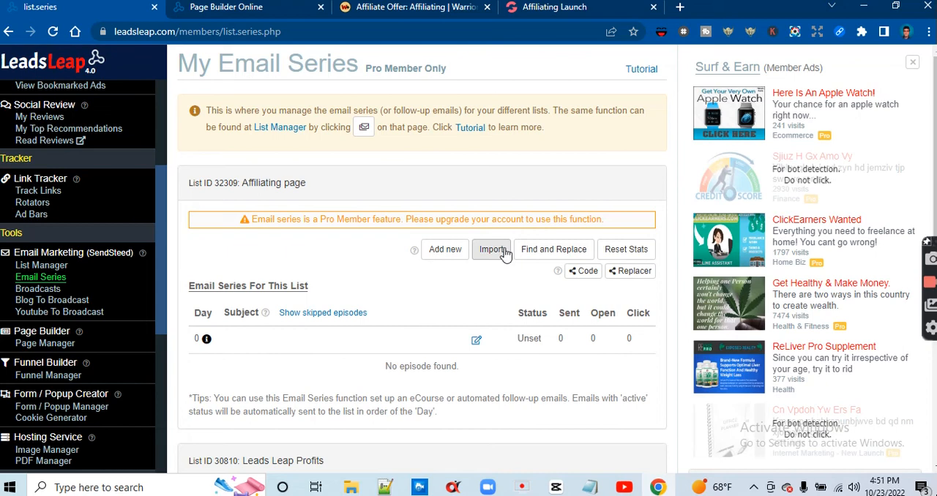
pyautogui.scroll(-3, 505, 254)
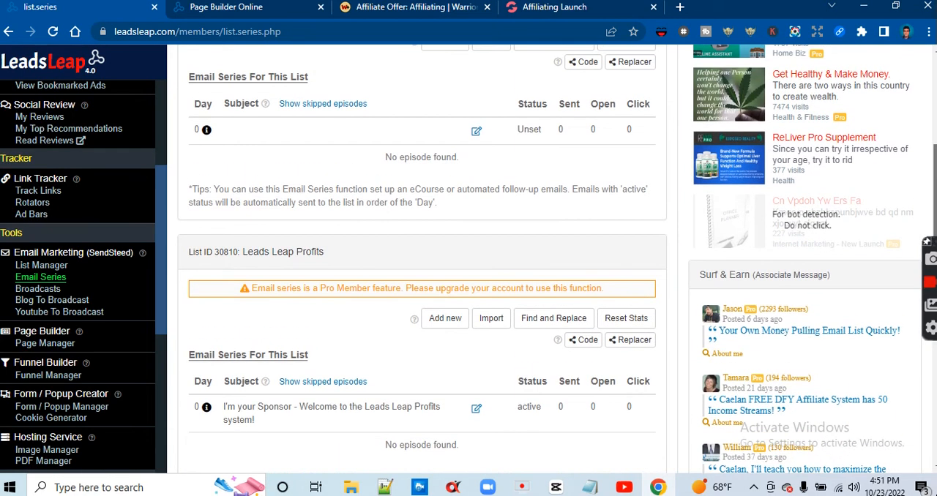
pyautogui.scroll(-1, 422, 257)
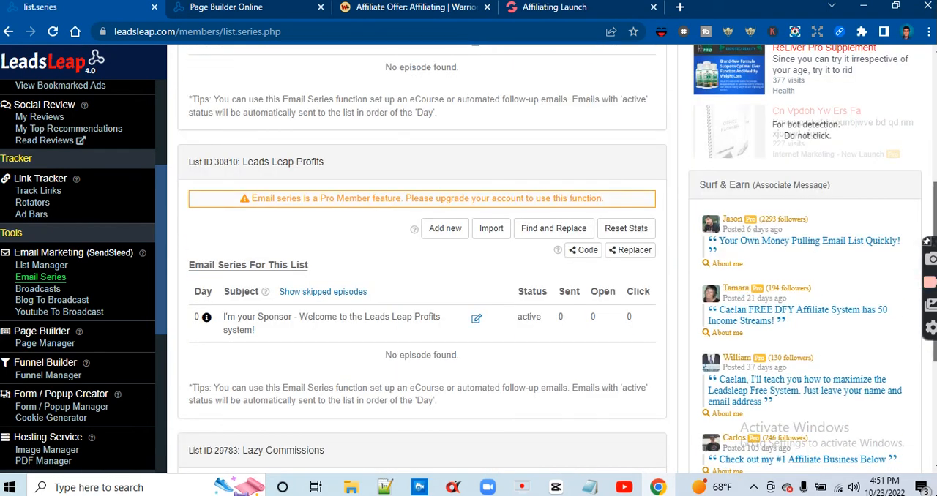
pyautogui.scroll(1, 422, 256)
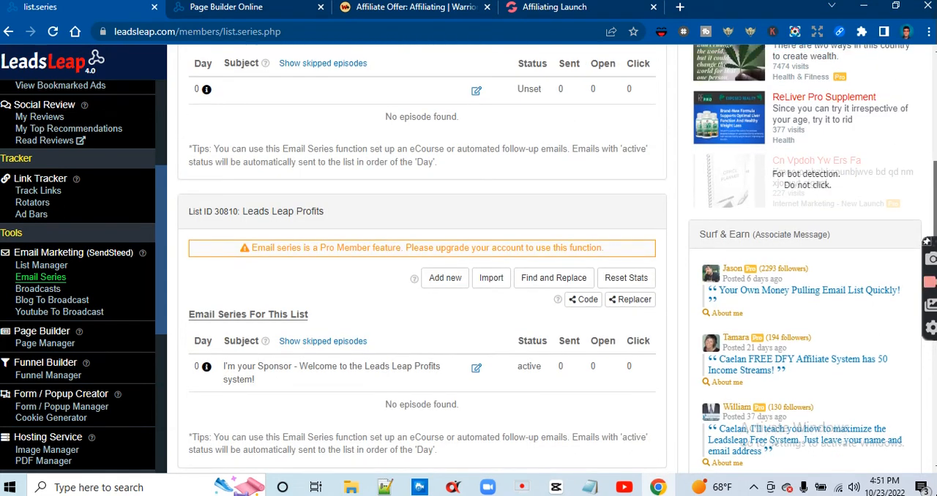
pyautogui.scroll(2, 421, 257)
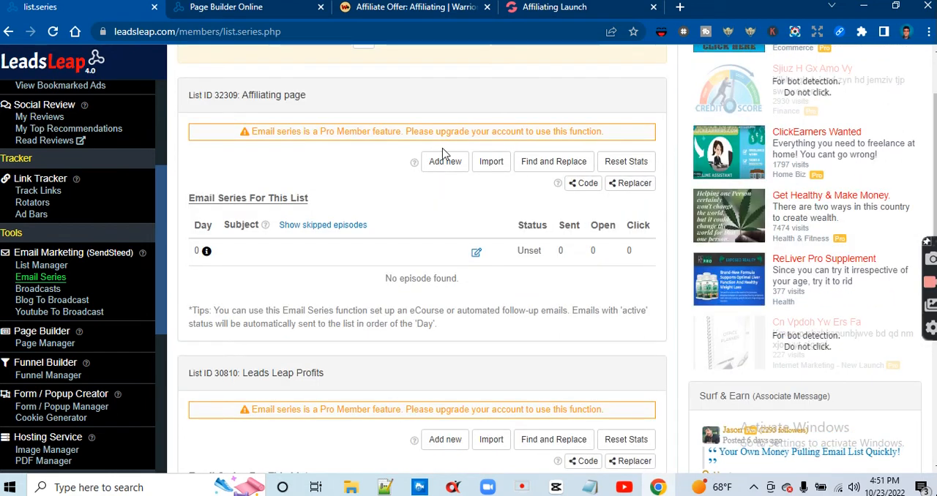
pyautogui.click(443, 166)
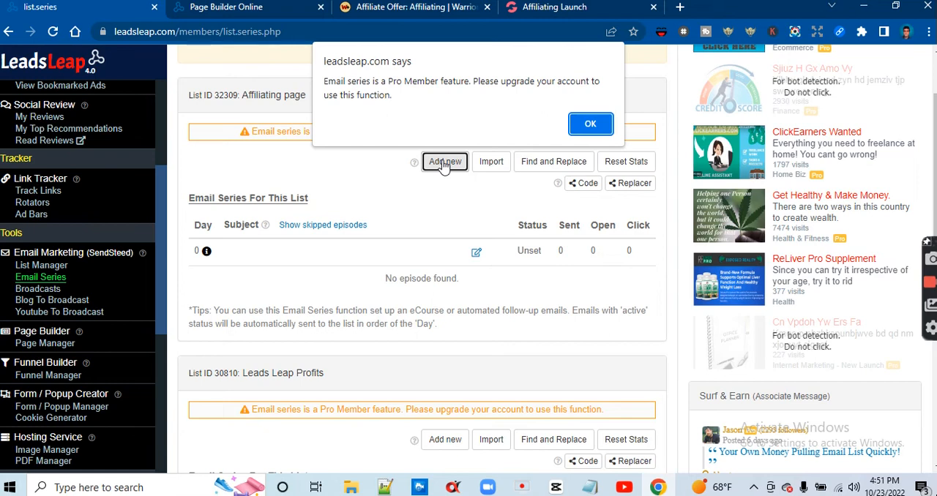
pyautogui.click(600, 125)
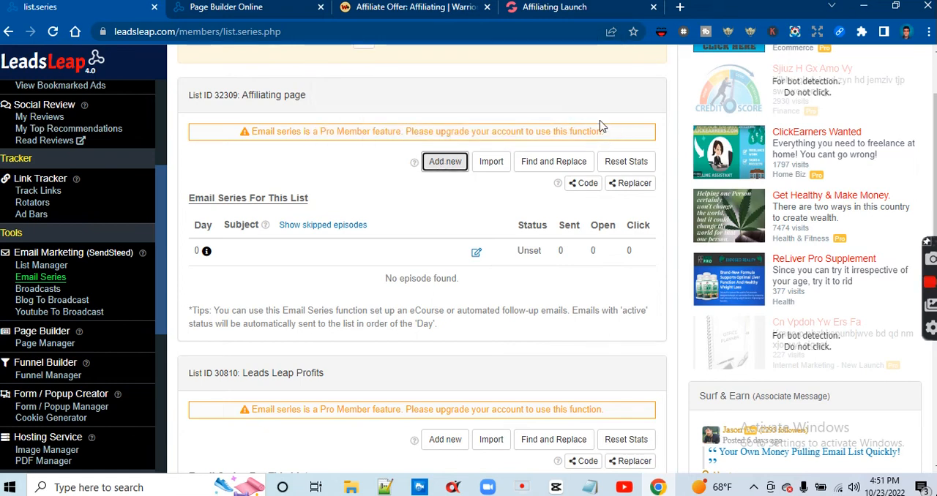
# Open the Day 0 welcome email of the "Affiliating page" list for editing
pyautogui.moveTo(933, 170); pyautogui.dragTo(933, 349)
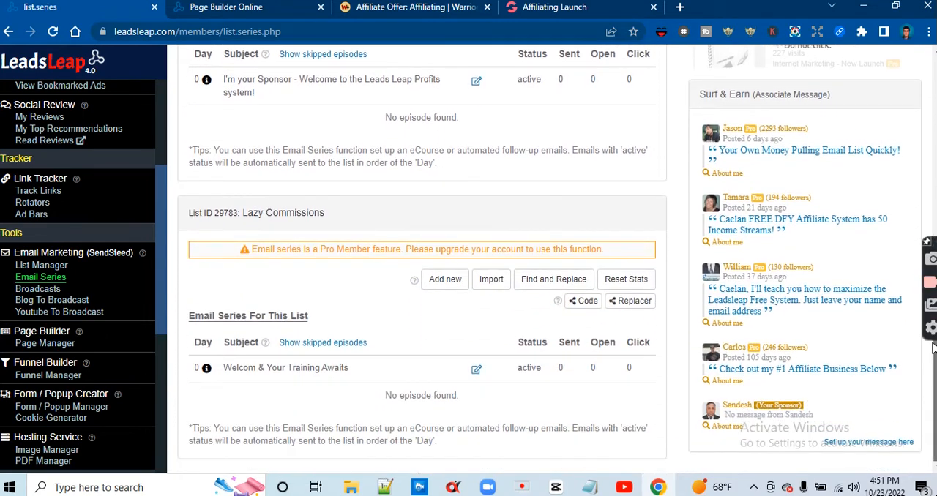
pyautogui.scroll(5, 483, 259)
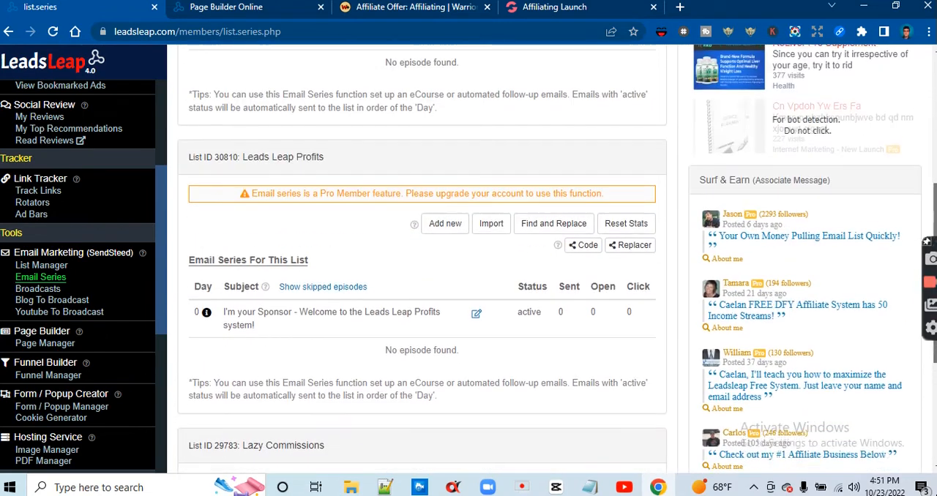
pyautogui.scroll(3, 483, 259)
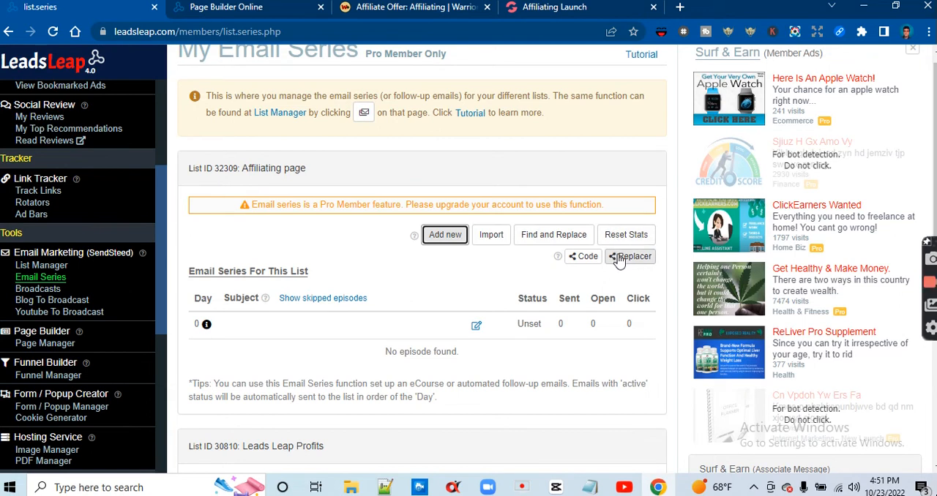
pyautogui.click(476, 325)
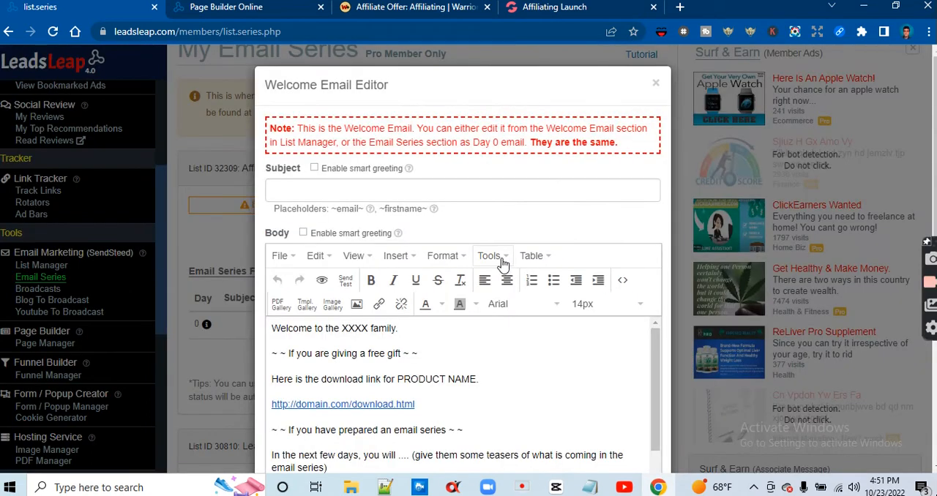
# Switch to the WarriorPlus Affiliating offer and open the vendor's JV page from its affiliate information
pyautogui.click(522, 10)
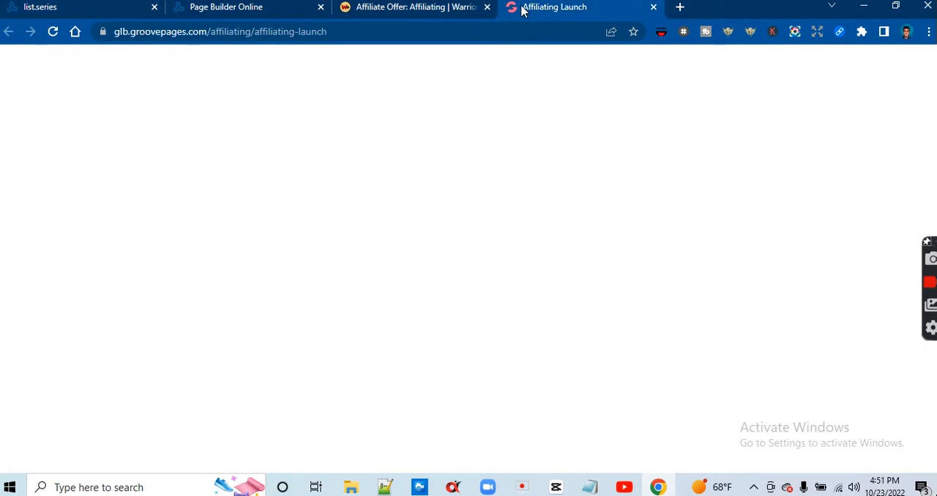
pyautogui.click(390, 10)
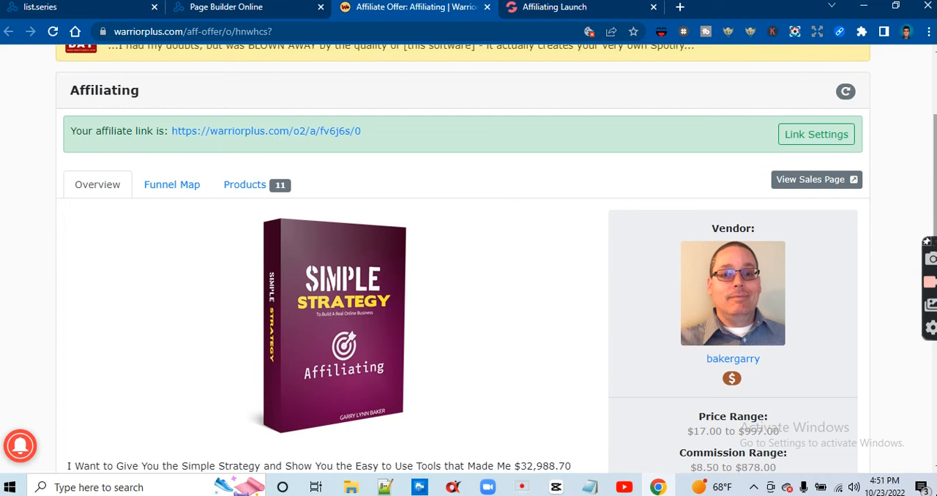
pyautogui.scroll(-4, 593, 316)
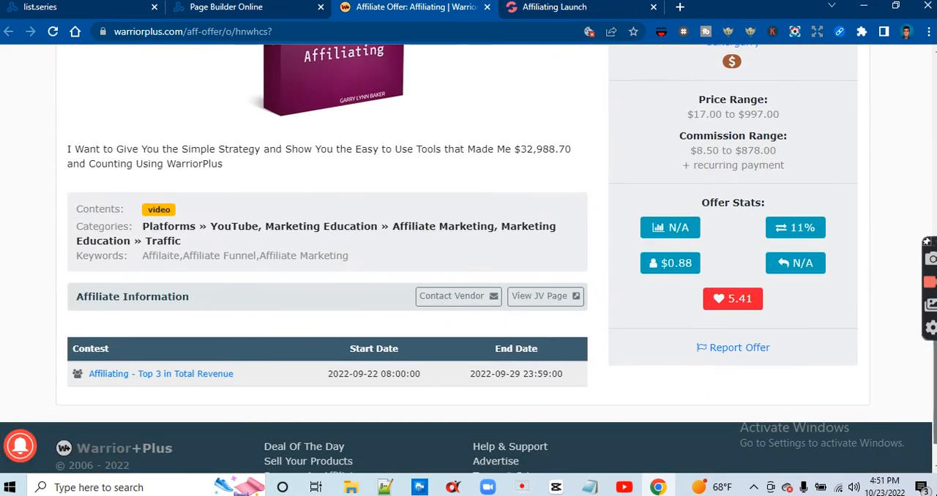
pyautogui.click(523, 297)
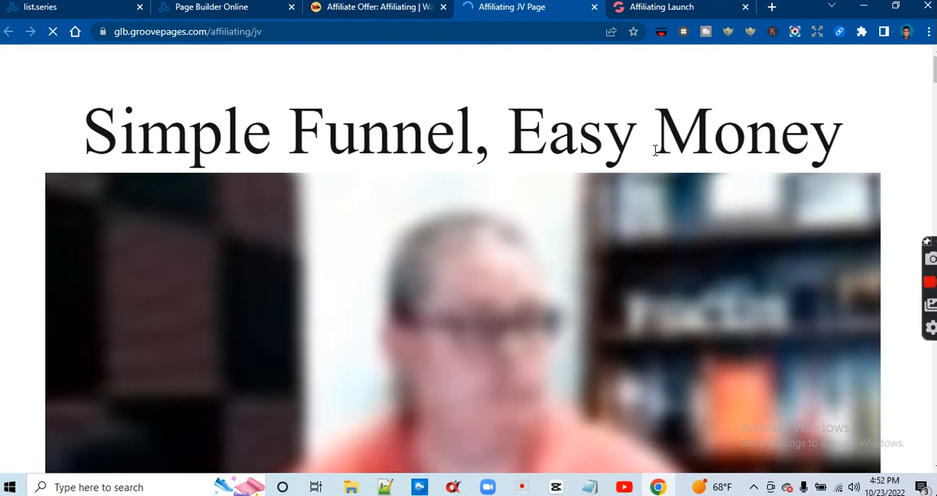
# Examine the Affiliating JV page, including the commission details, contest prizes, product description, funnel offers and contact section
pyautogui.scroll(-3, 656, 151)
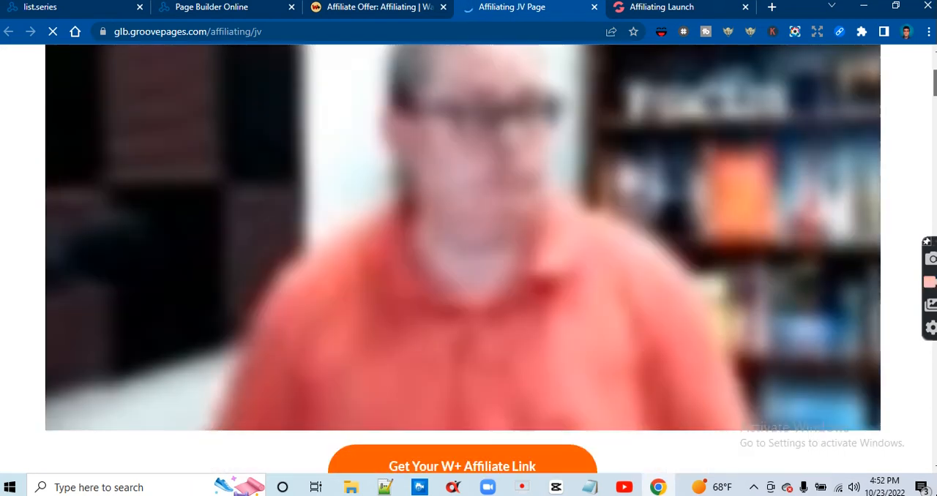
pyautogui.scroll(-2, 463, 257)
pyautogui.scroll(-4, 469, 257)
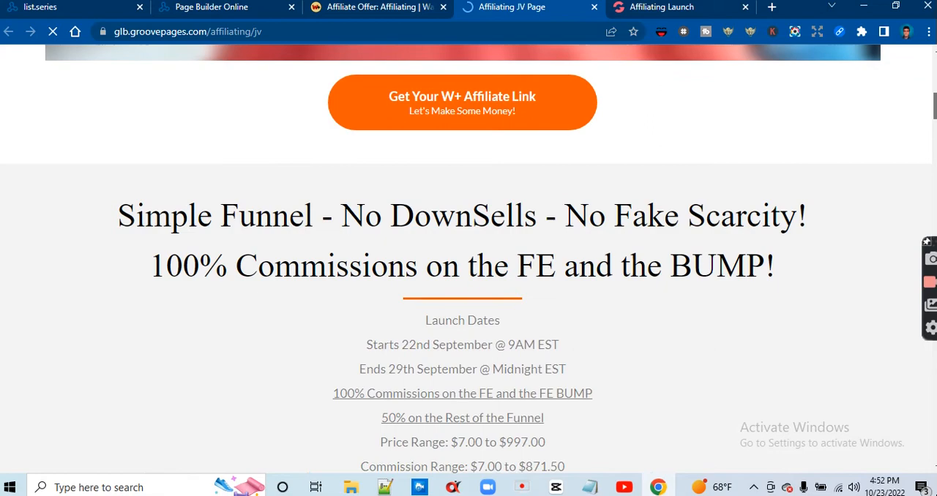
pyautogui.scroll(-2, 469, 256)
pyautogui.scroll(2, 468, 257)
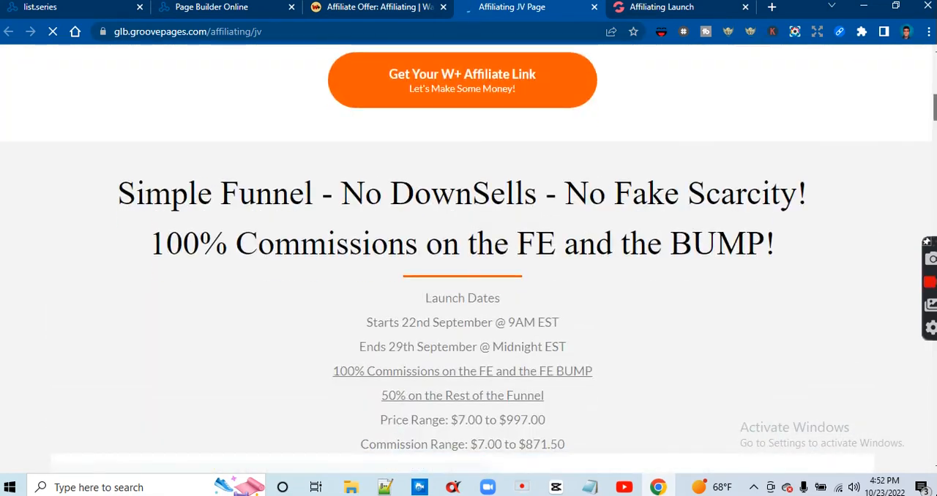
pyautogui.scroll(-15, 468, 256)
pyautogui.scroll(1, 468, 256)
pyautogui.scroll(-10, 468, 256)
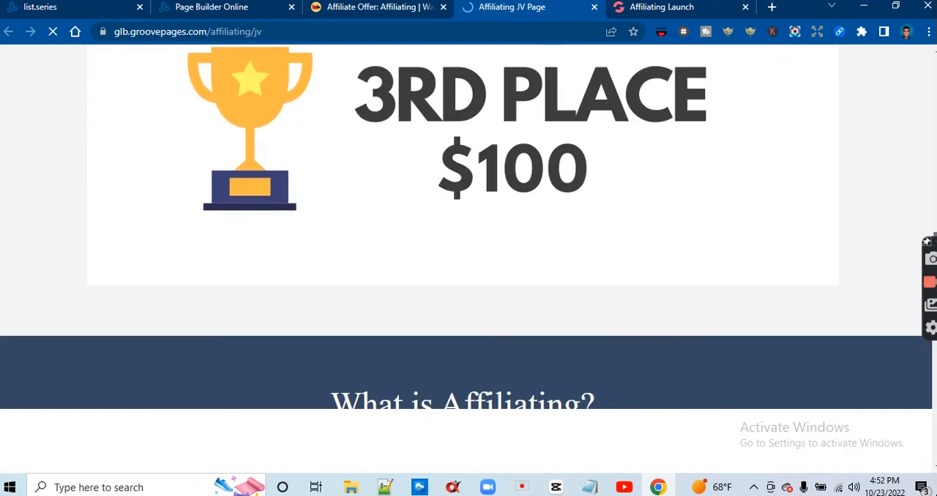
pyautogui.scroll(1, 469, 256)
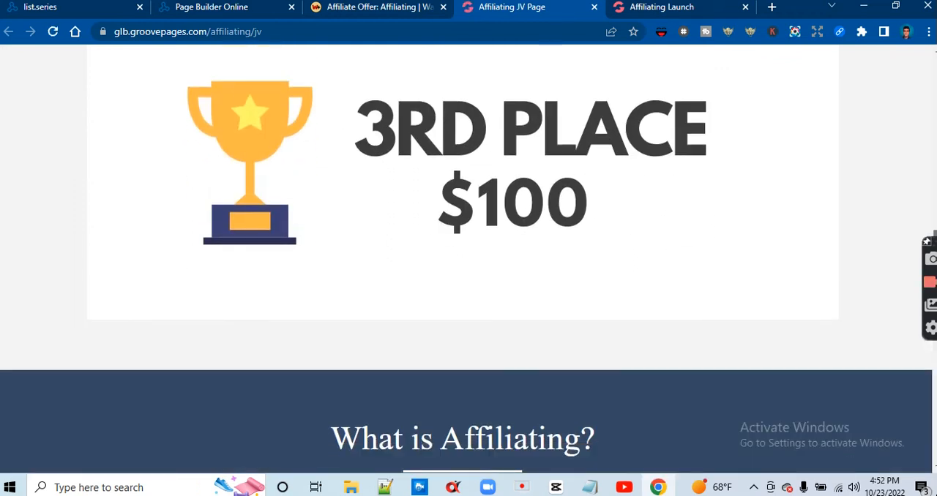
pyautogui.scroll(-1, 468, 256)
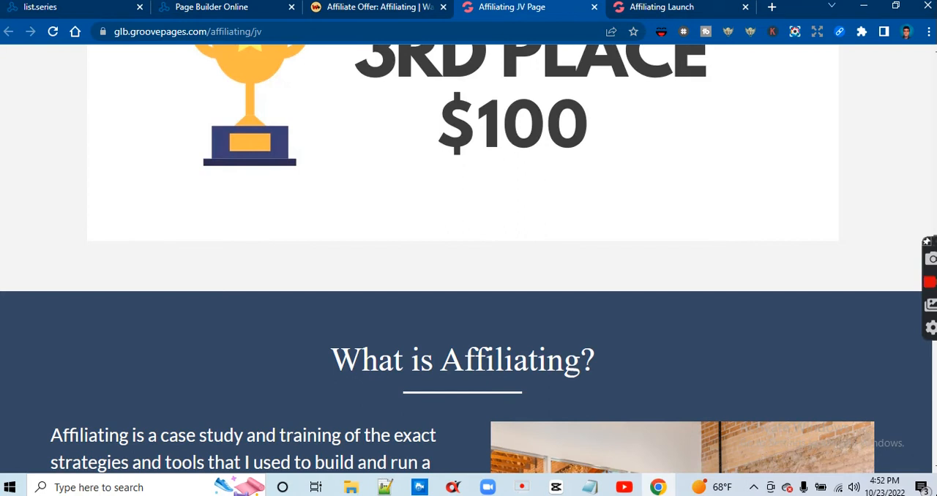
pyautogui.scroll(-1, 469, 256)
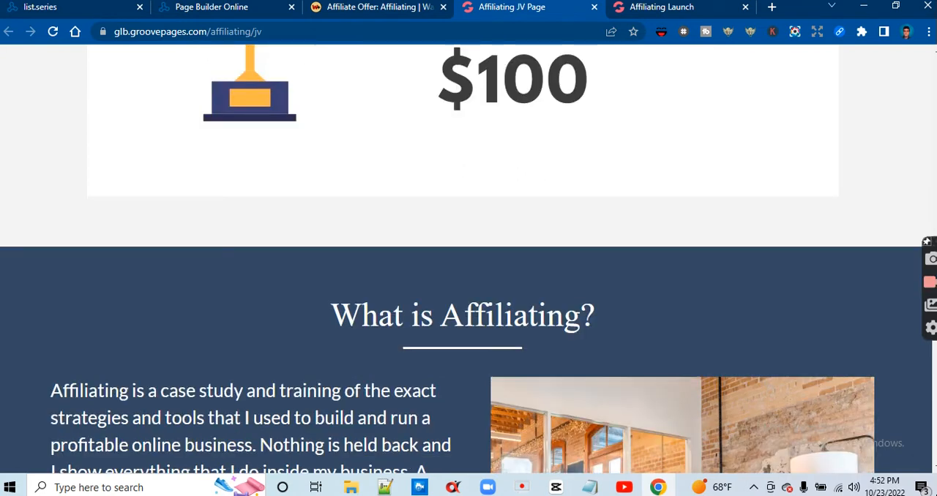
pyautogui.scroll(-1, 469, 256)
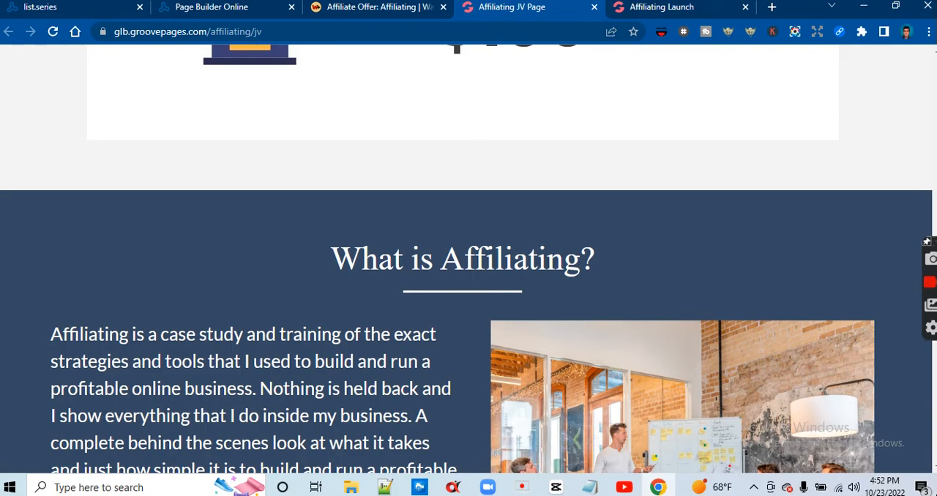
pyautogui.scroll(-10, 469, 256)
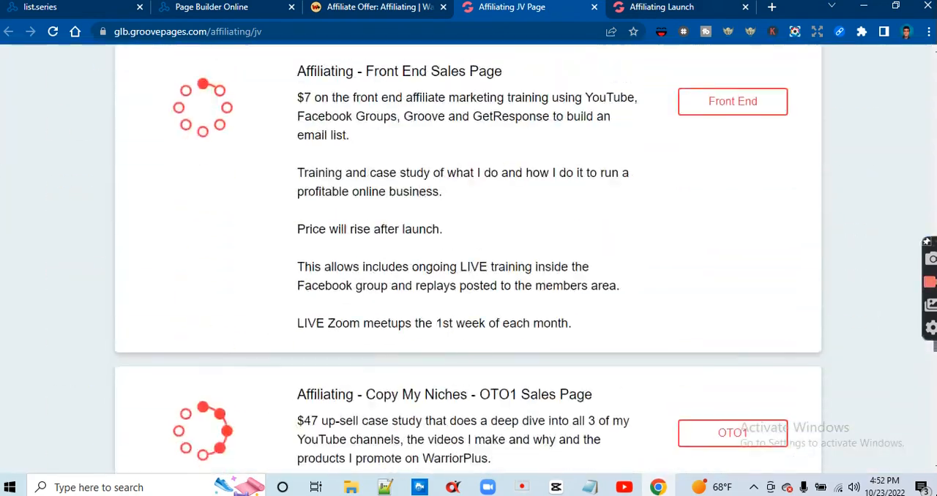
pyautogui.scroll(1, 468, 257)
pyautogui.scroll(-9, 468, 256)
pyautogui.scroll(-15, 468, 256)
pyautogui.scroll(3, 469, 257)
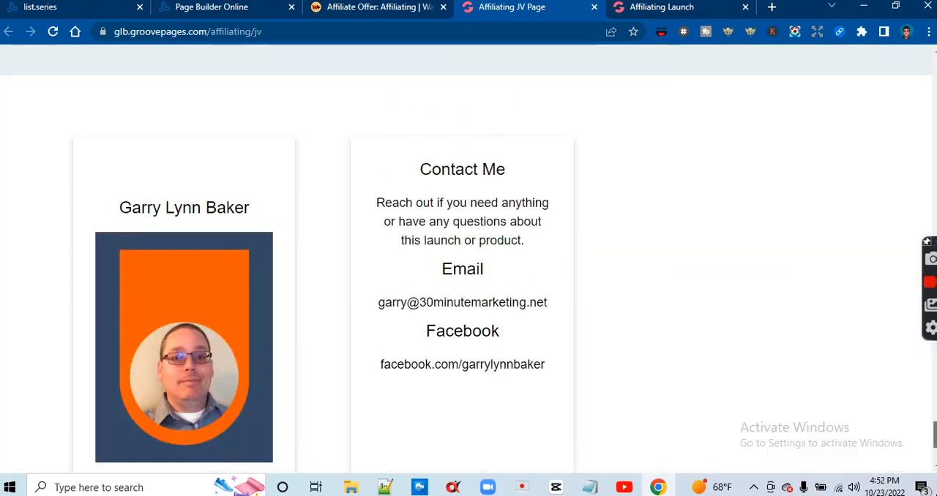
pyautogui.scroll(15, 469, 257)
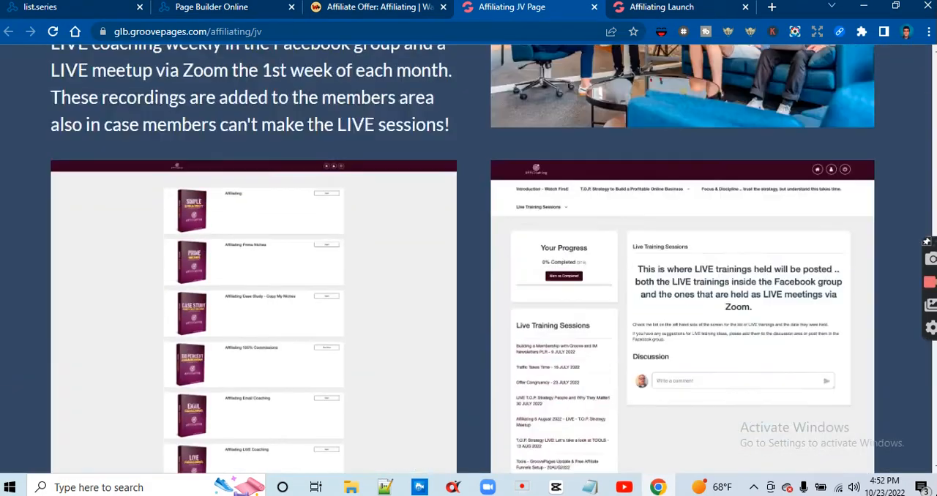
pyautogui.scroll(6, 468, 256)
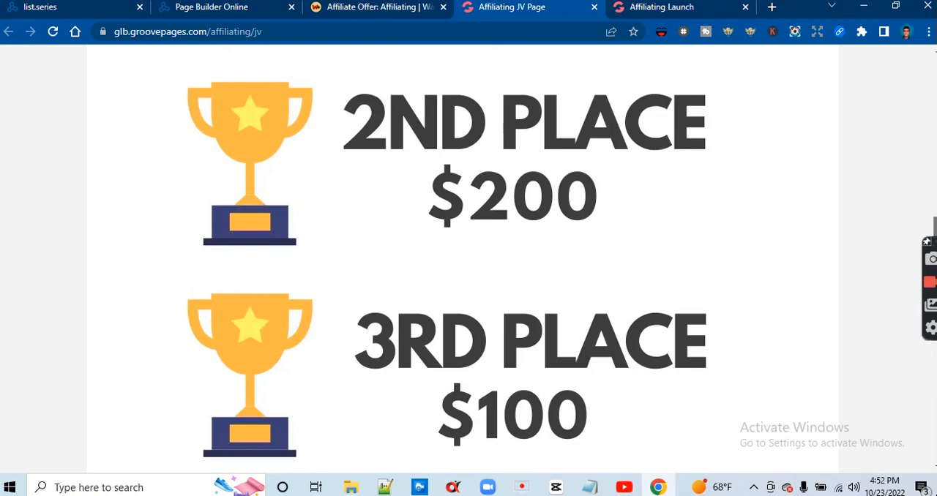
# Review the product and commission table and the launch dates on the Affiliating JV page, back up to its headline
pyautogui.scroll(8, 463, 259)
pyautogui.scroll(-2, 463, 259)
pyautogui.scroll(2, 463, 259)
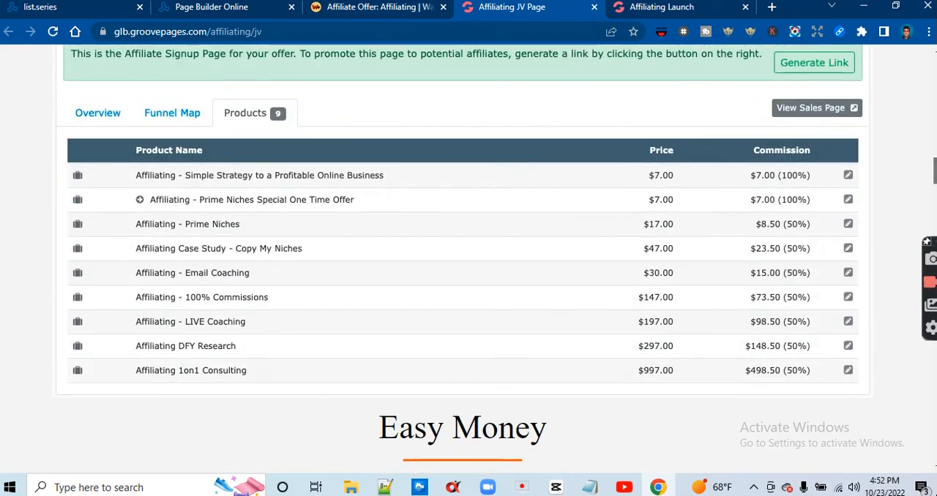
pyautogui.scroll(15, 468, 257)
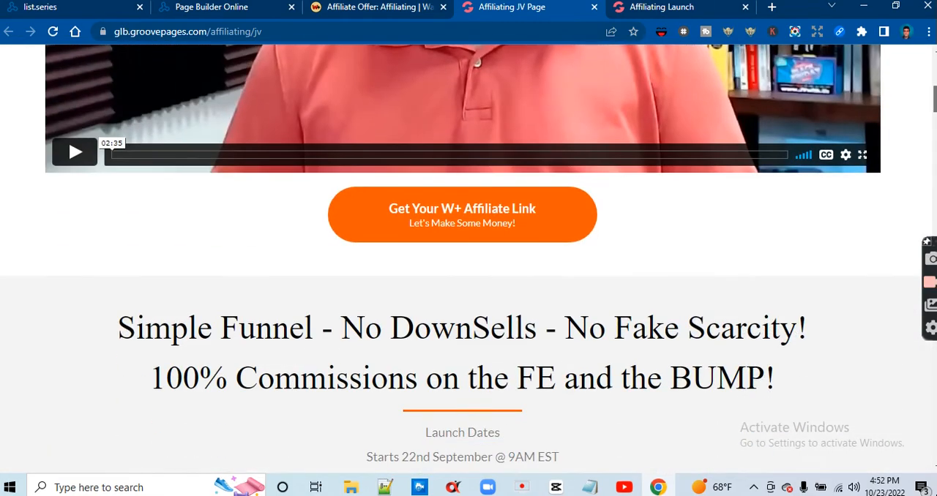
pyautogui.scroll(-2, 469, 256)
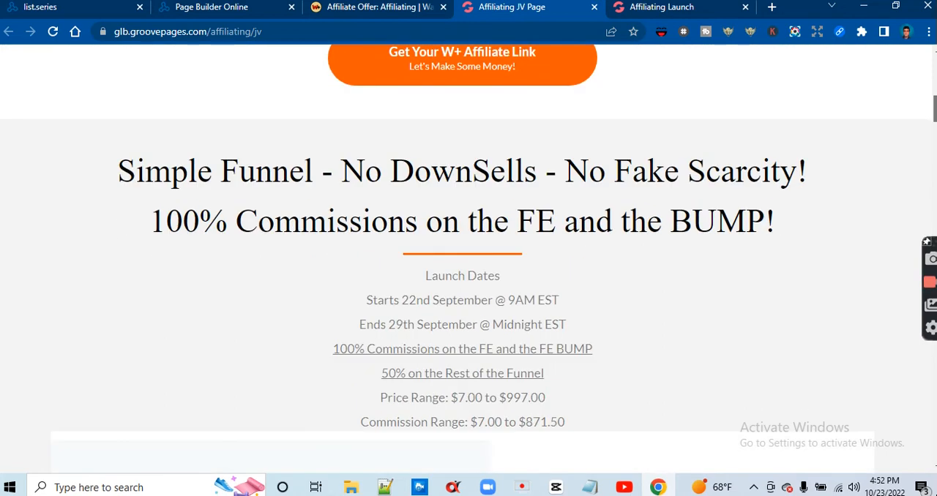
pyautogui.scroll(6, 468, 256)
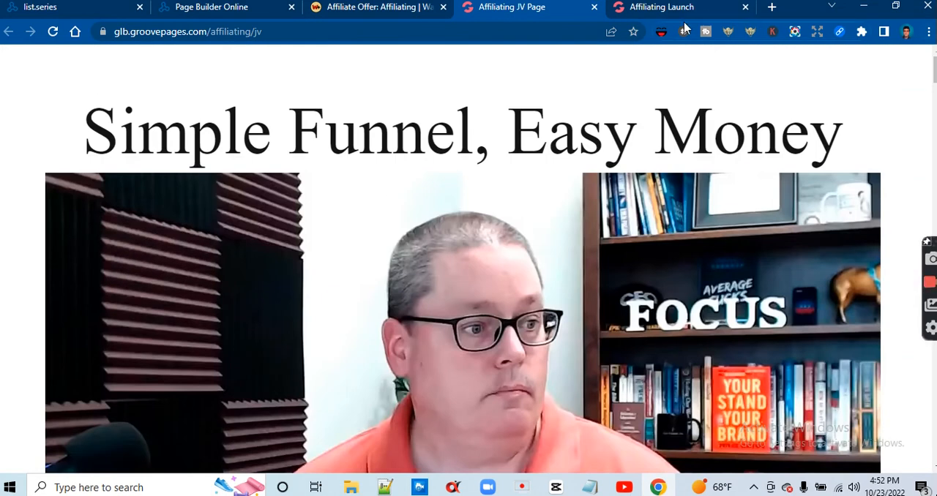
# Check the Affiliating Launch sales page and the opt-in page in the page builder, and return to the welcome email editor
pyautogui.click(676, 10)
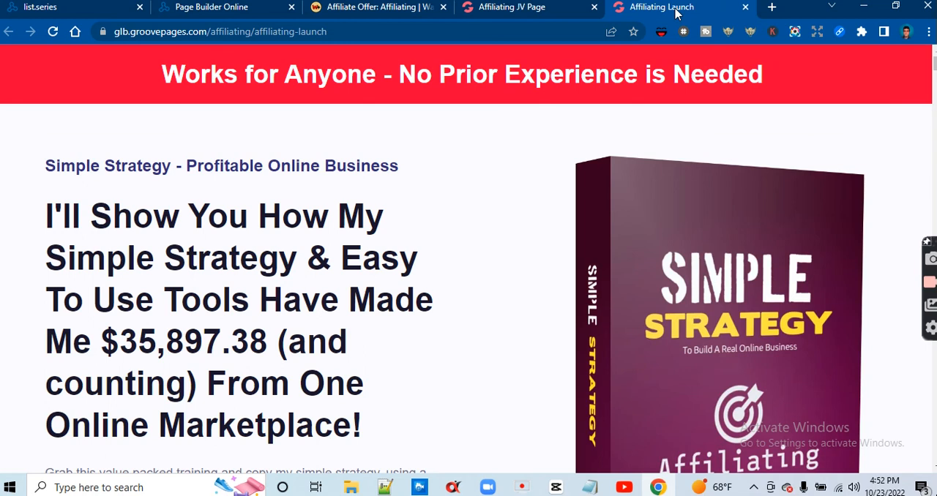
pyautogui.click(211, 16)
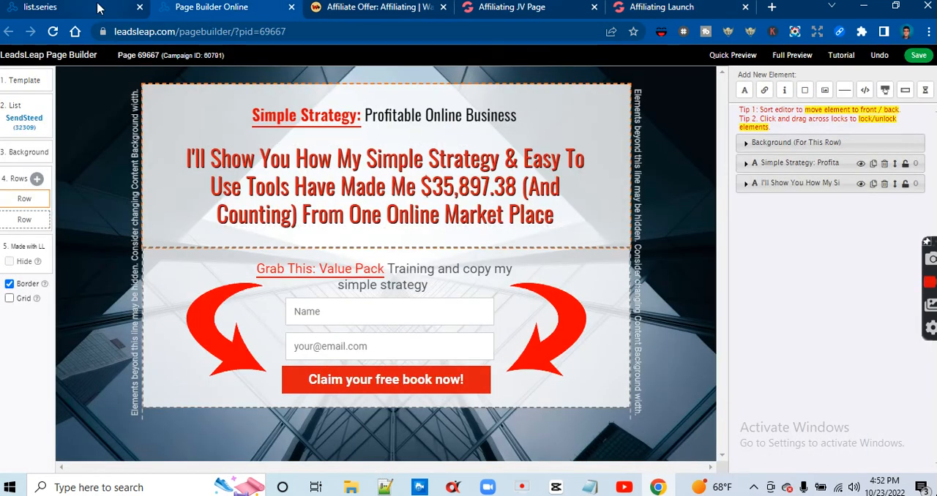
pyautogui.click(98, 8)
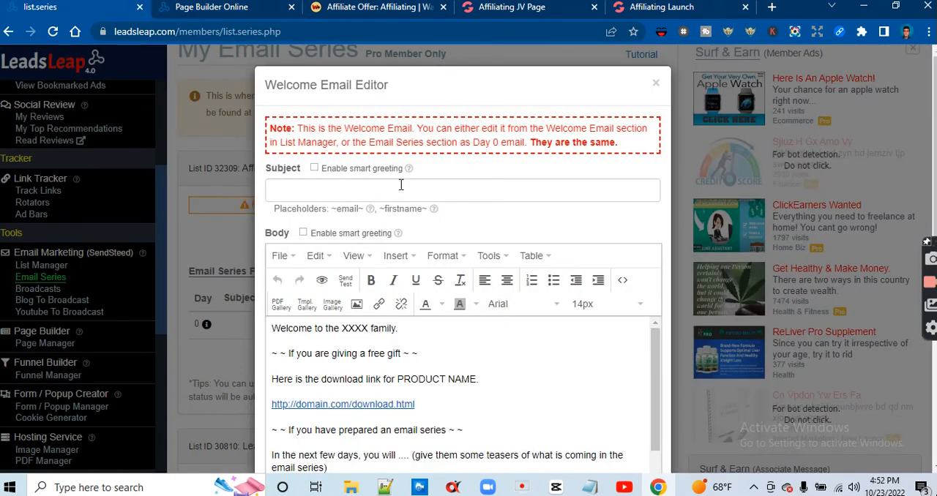
# Enter "About Affiliating" as the subject of the "Affiliating page" list's welcome email
pyautogui.click(400, 185)
pyautogui.write('About')
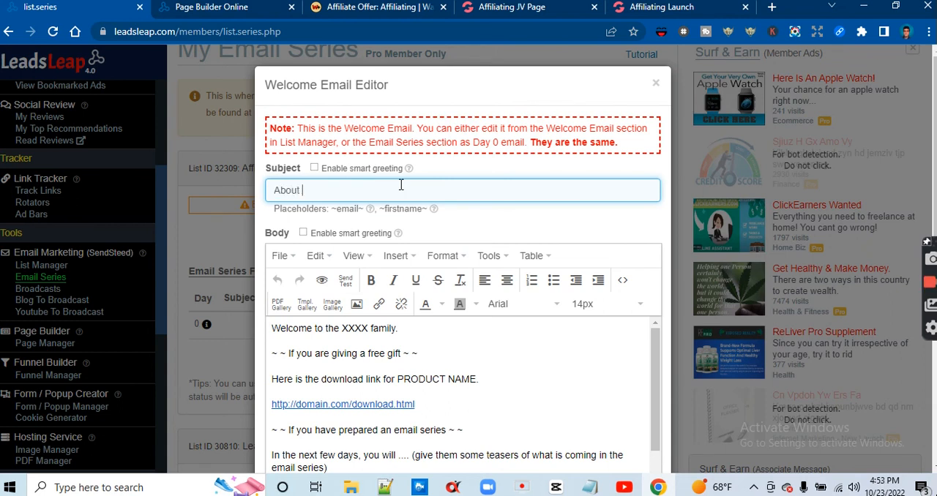
pyautogui.write('Affiliating')
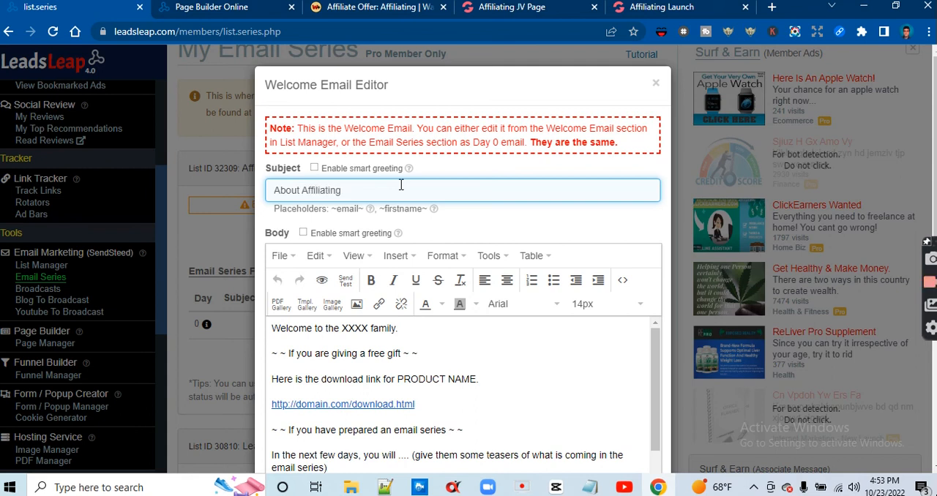
# Look through the template body of the welcome email and close the editor without saving
pyautogui.click(657, 344)
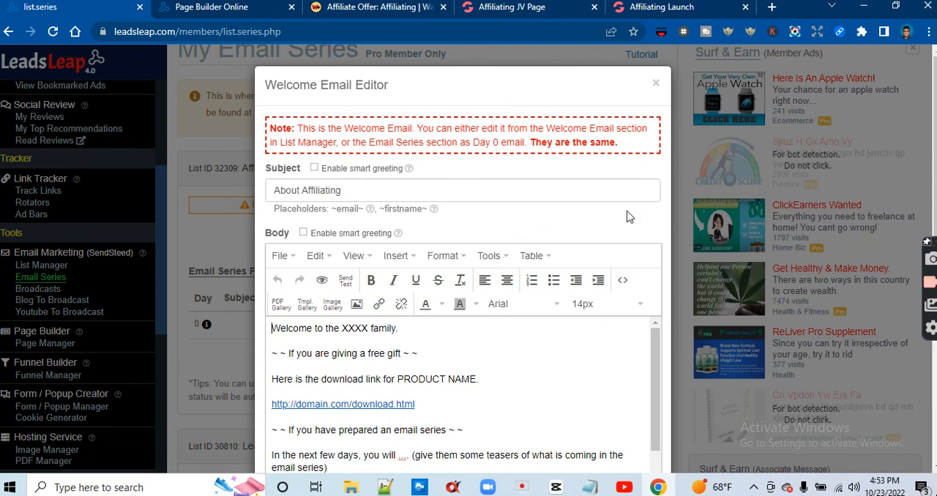
pyautogui.moveTo(658, 402); pyautogui.dragTo(654, 451)
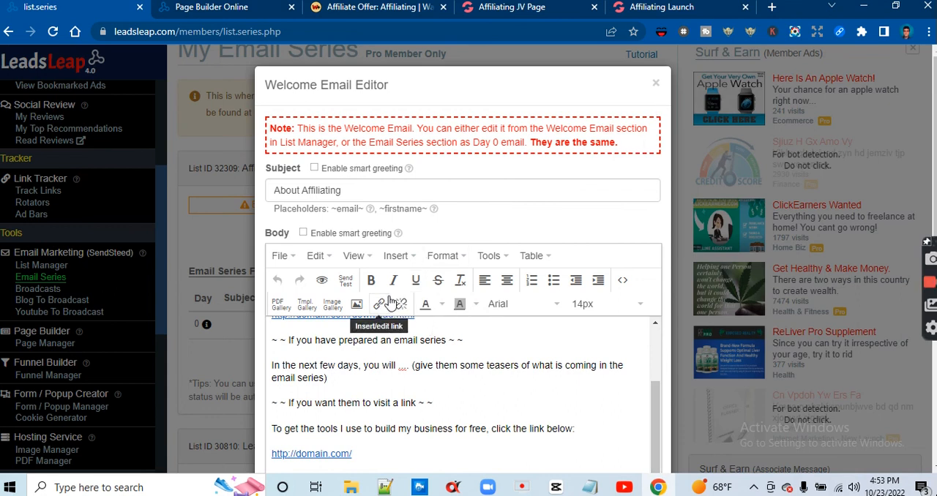
pyautogui.click(656, 85)
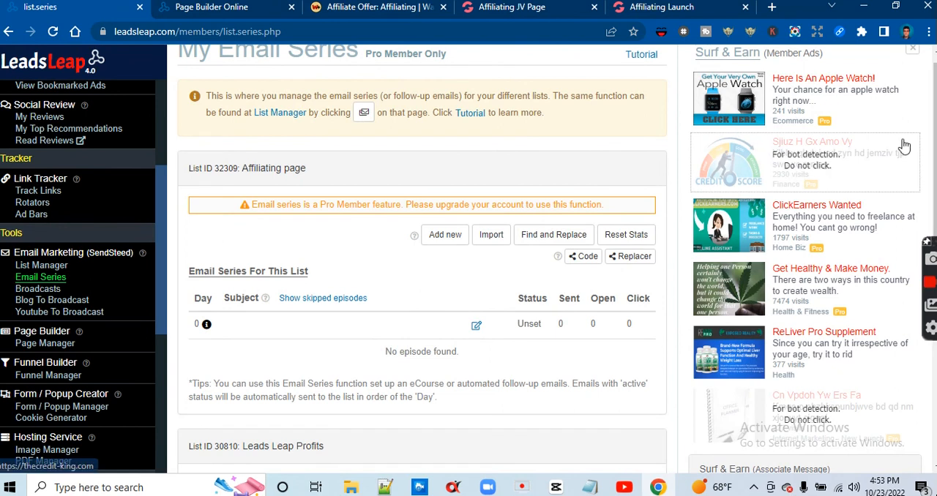
pyautogui.scroll(1, 678, 63)
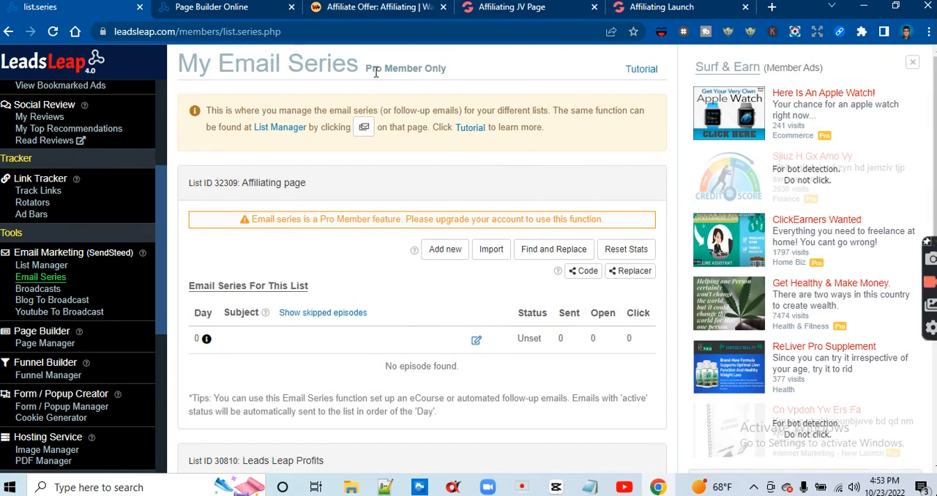